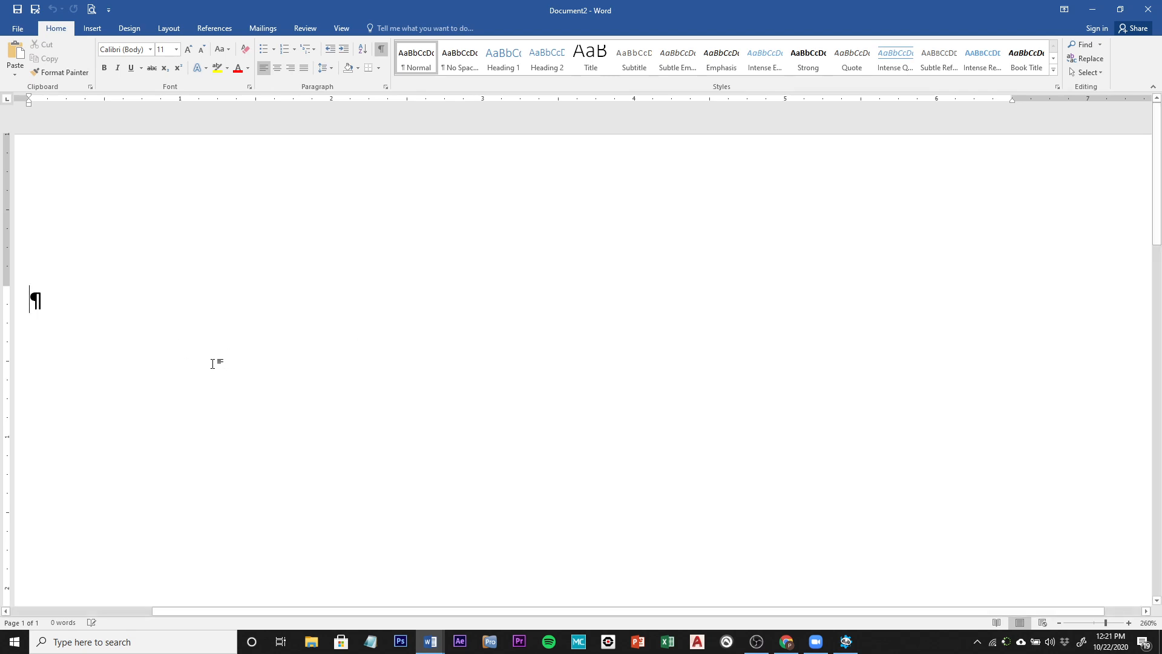
Step: Set the document's paragraph spacing to No Paragraph Space from the Design tab
{"action": "left_click", "coordinate": [129, 28]}
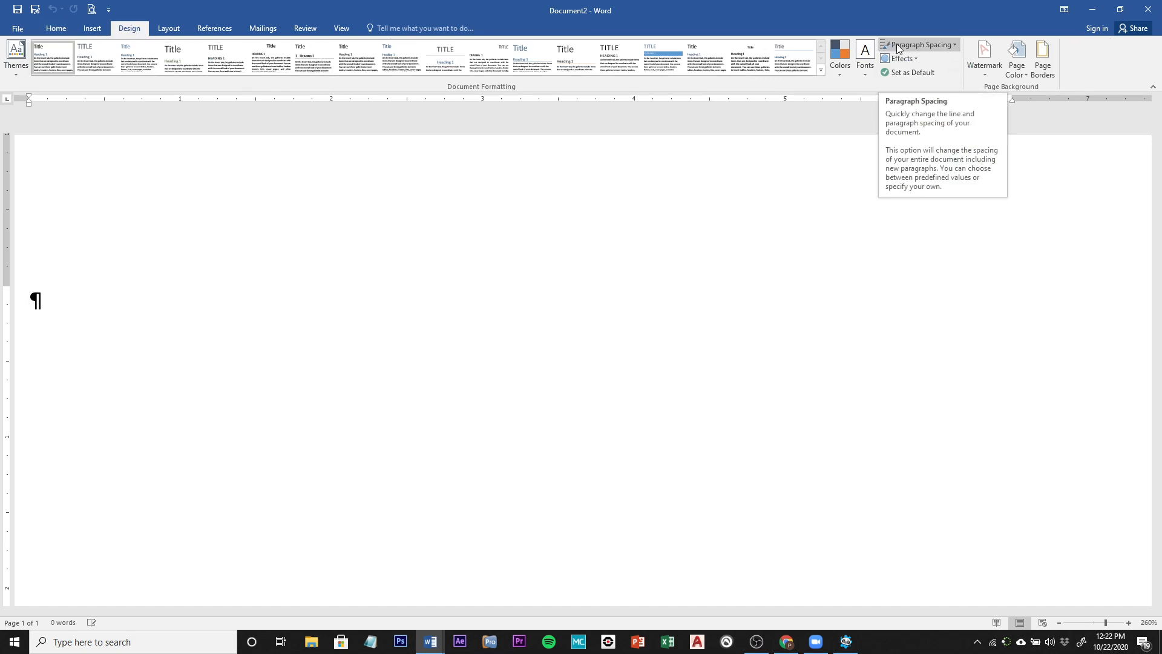
{"action": "left_click", "coordinate": [945, 45]}
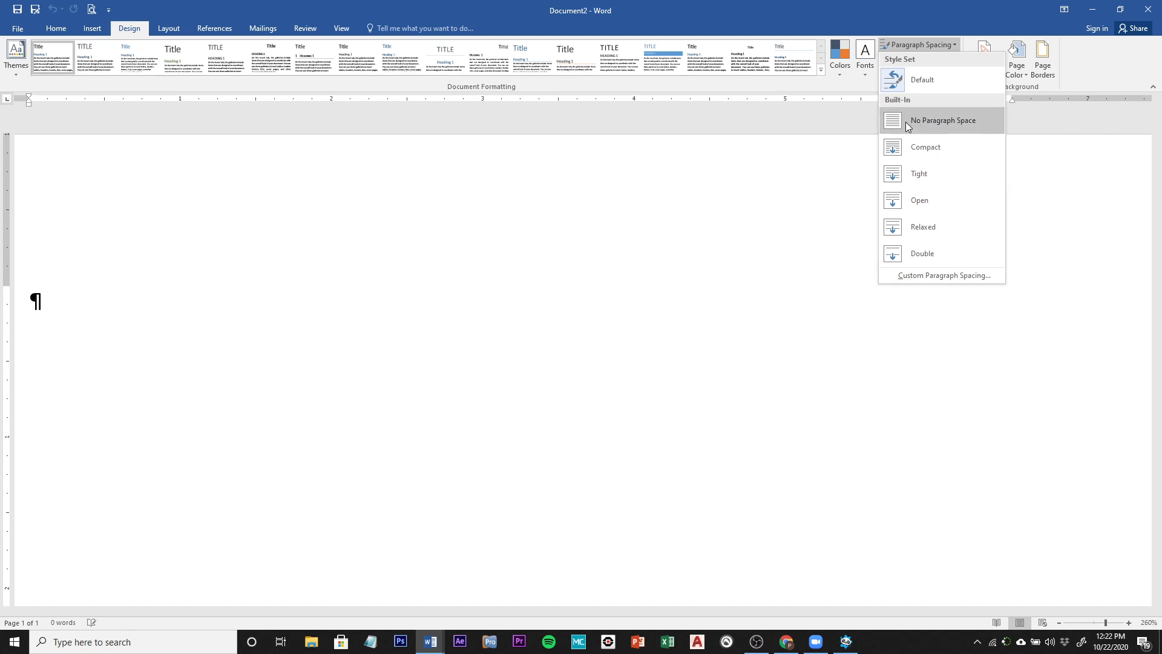
{"action": "left_click", "coordinate": [937, 122]}
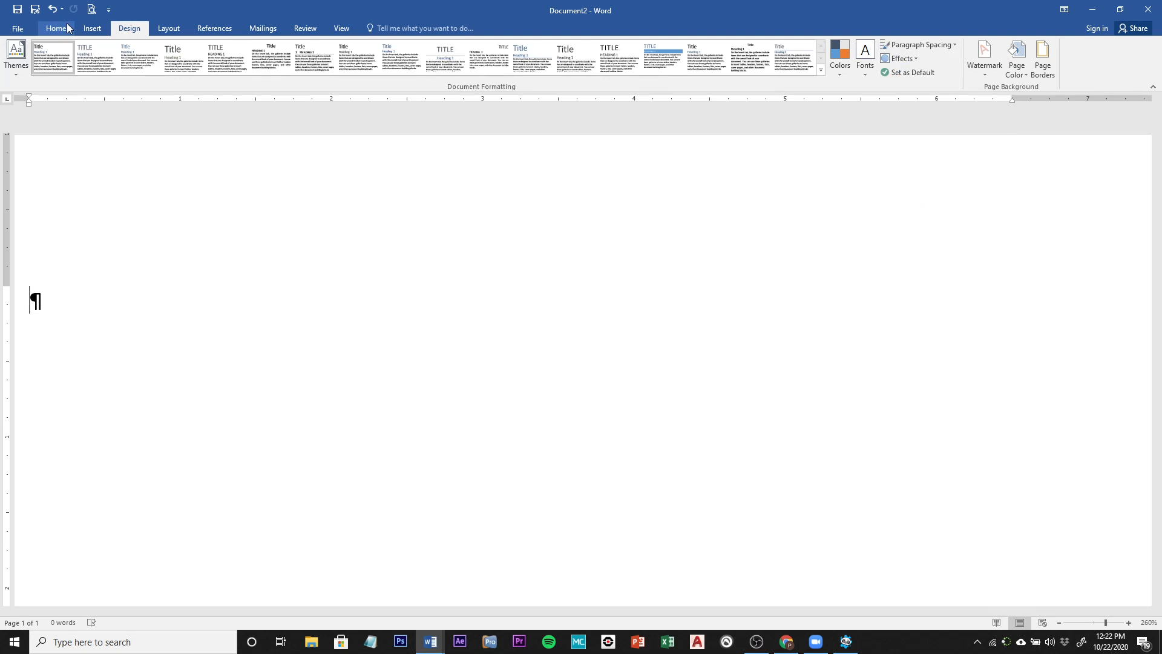
Step: Type the applicant's full name on the first line, fixing a surname typo
{"action": "left_click", "coordinate": [67, 27]}
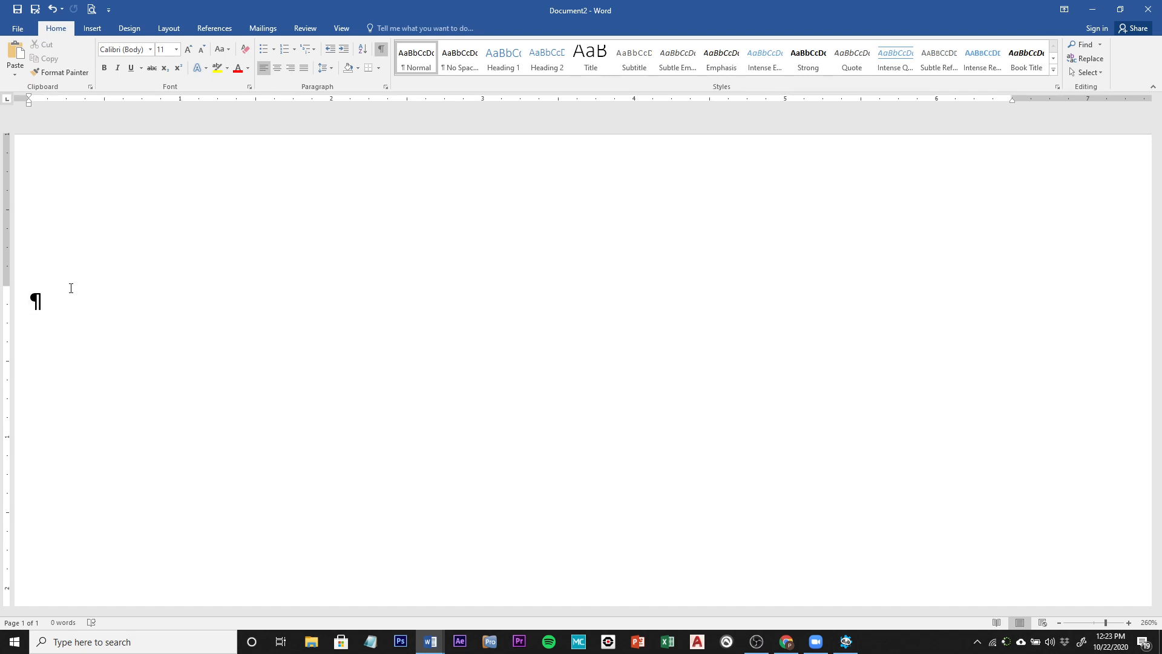
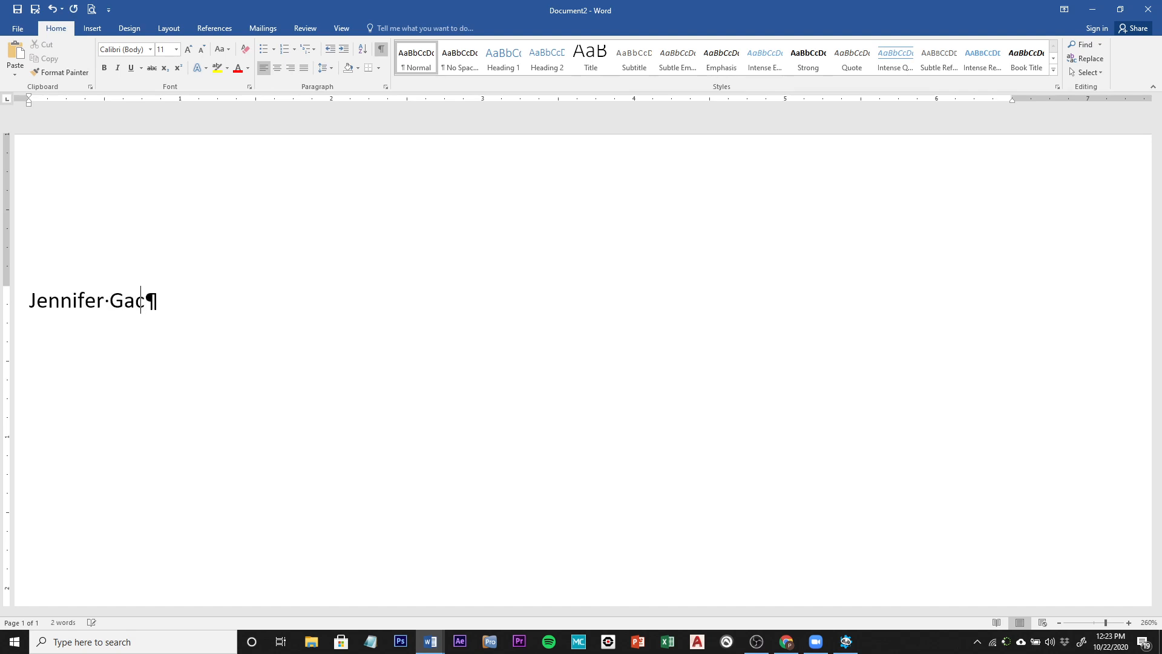
{"action": "key", "text": "Return"}
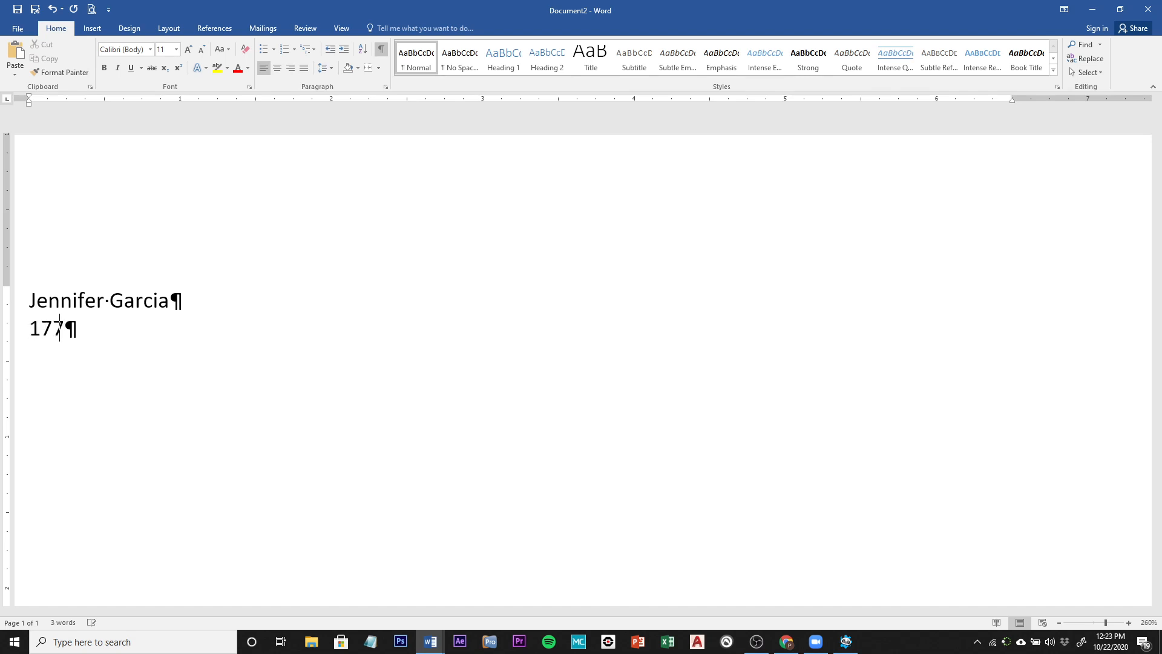
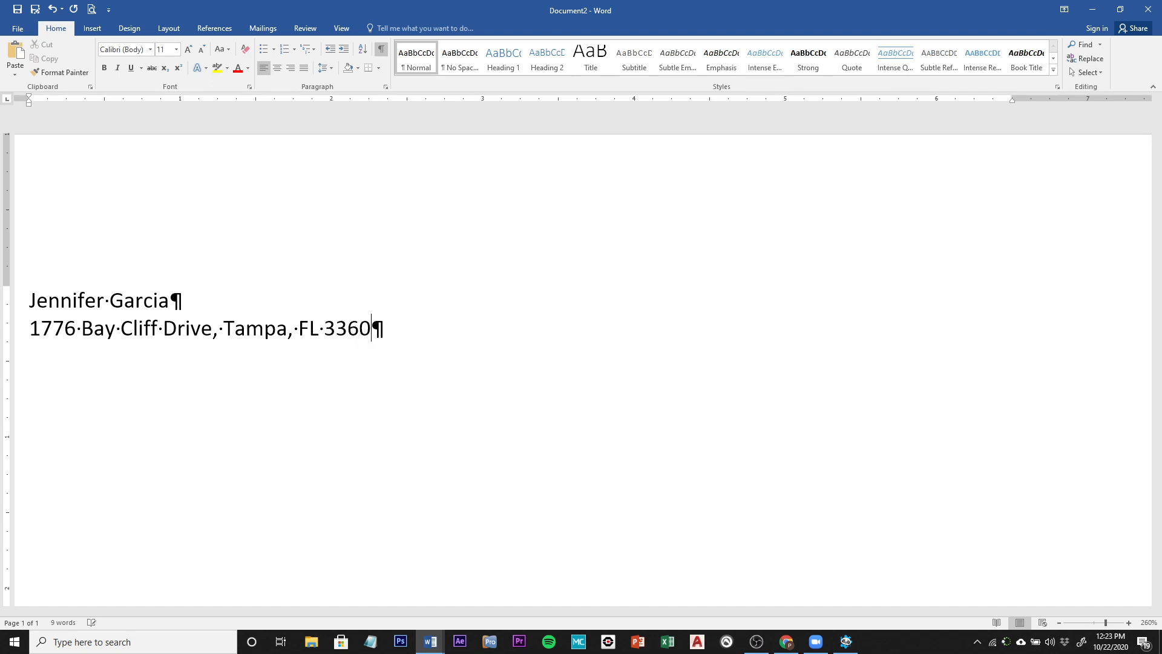
Step: Add the street address line and a phone-number-and-e-mail line, ending with an empty line
{"action": "key", "text": "Return"}
{"action": "type", "text": "(727"}
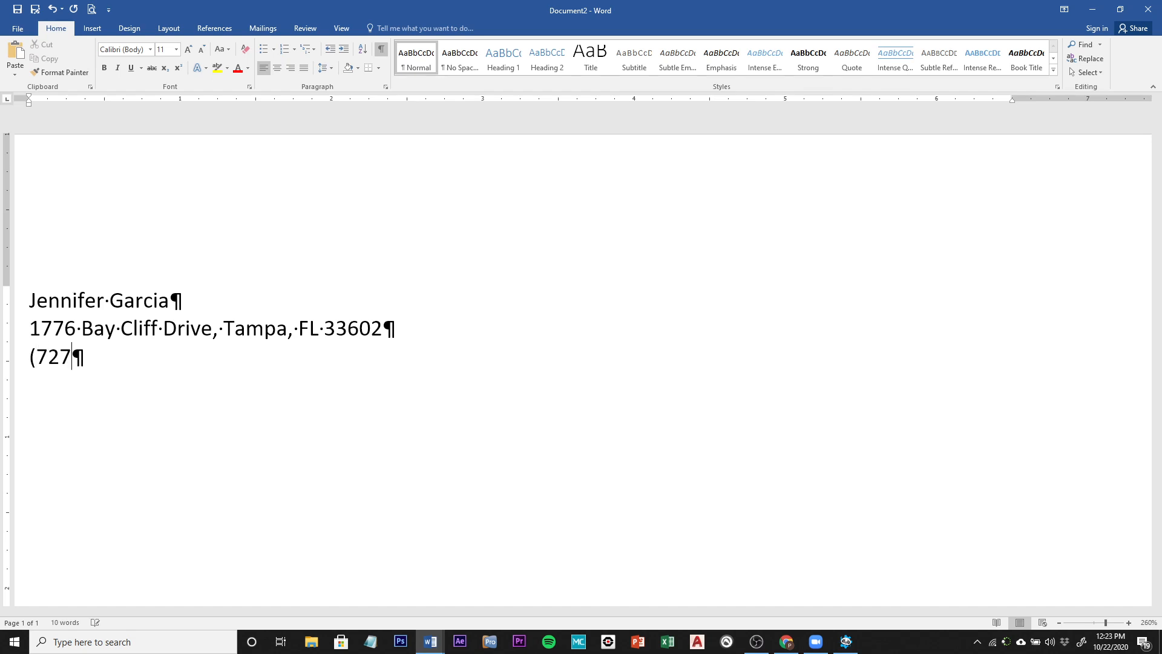
{"action": "type", "text": ") 555-0347"}
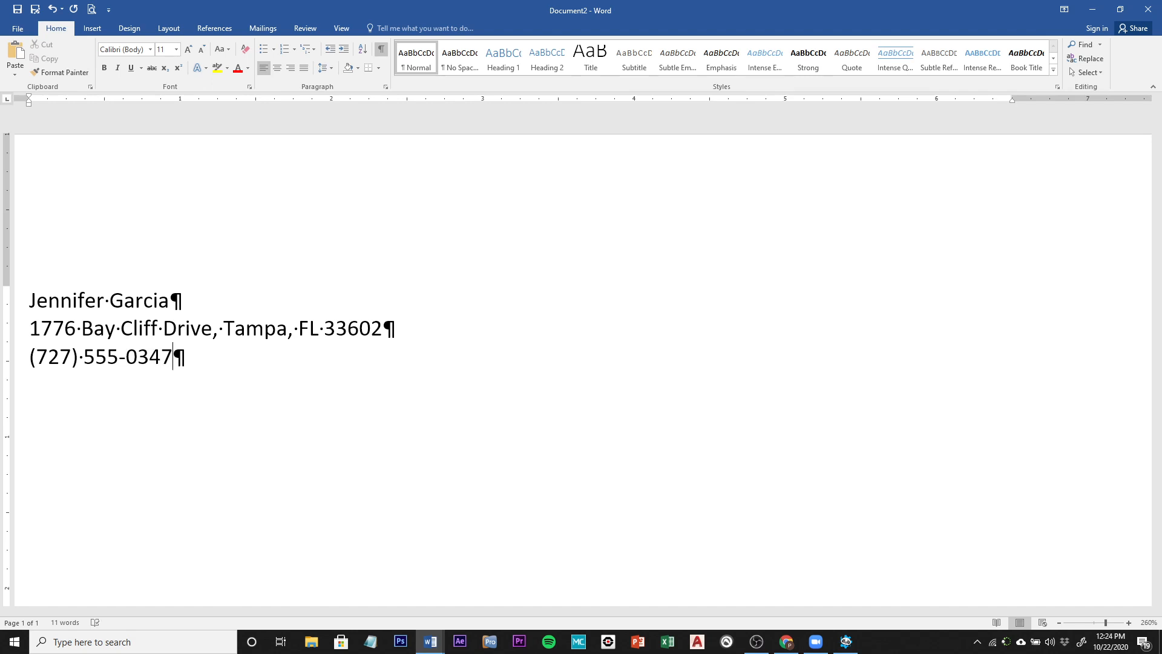
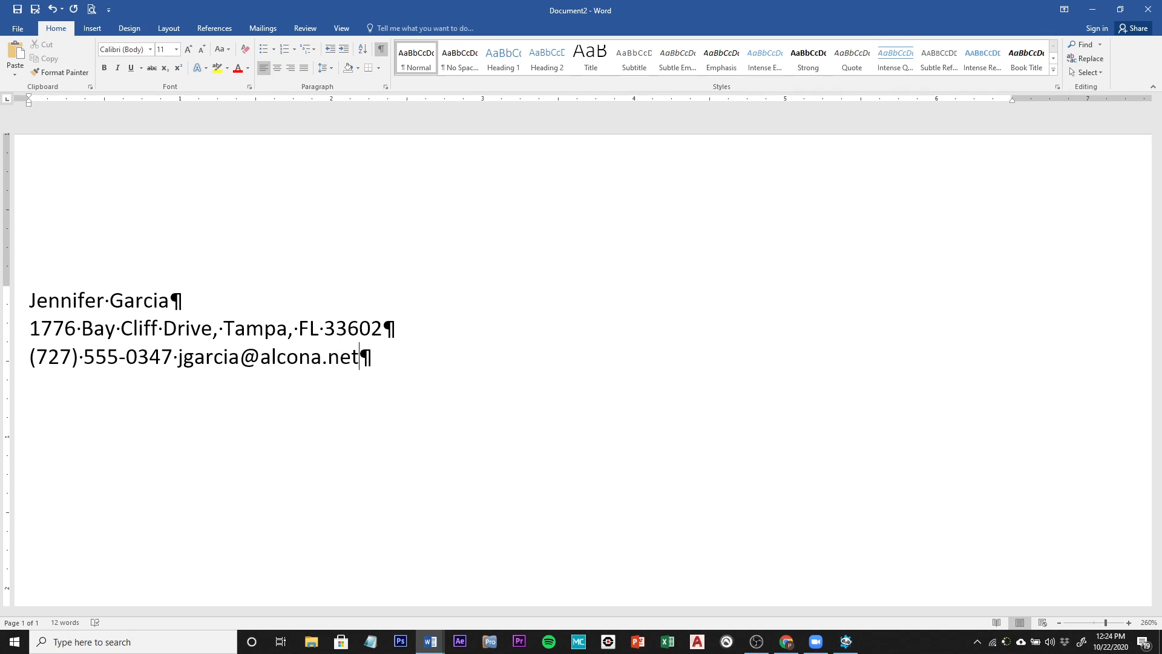
{"action": "key", "text": "Return"}
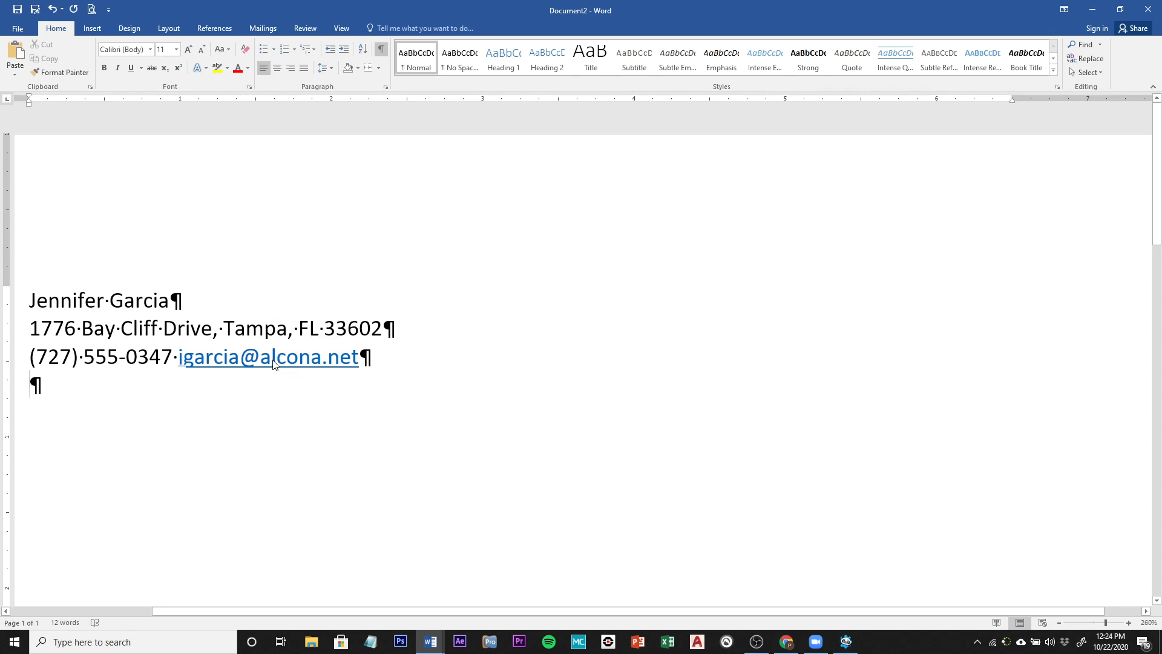
Step: Remove the hyperlink from the e-mail address and return to the empty last line
{"action": "right_click", "coordinate": [273, 362]}
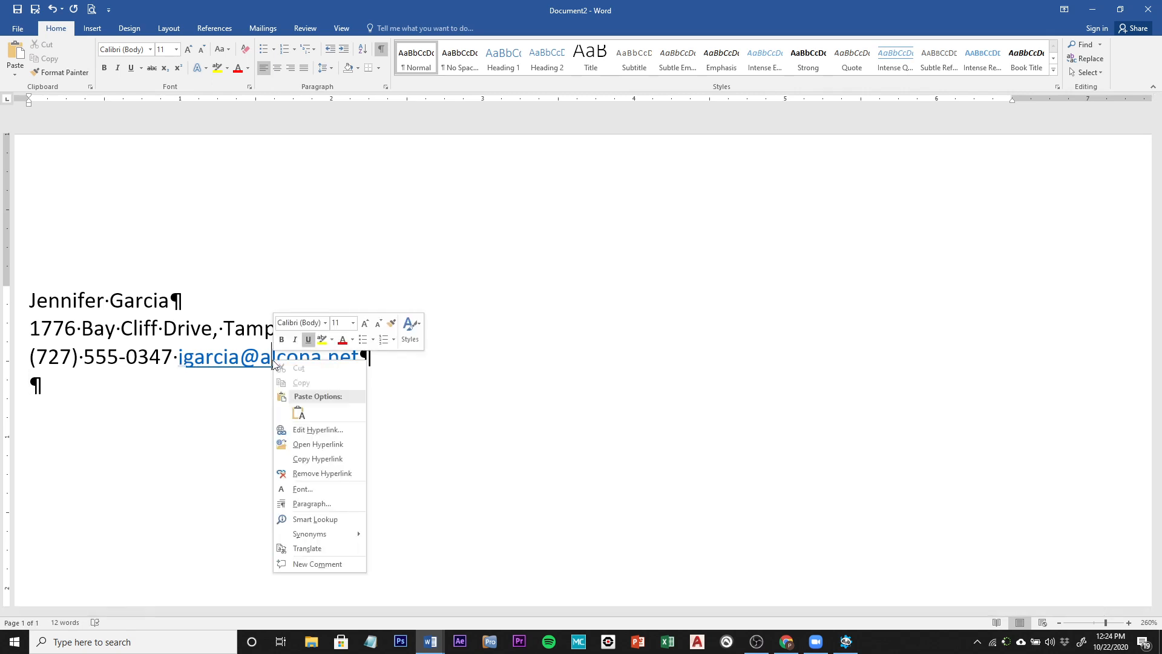
{"action": "left_click", "coordinate": [299, 474]}
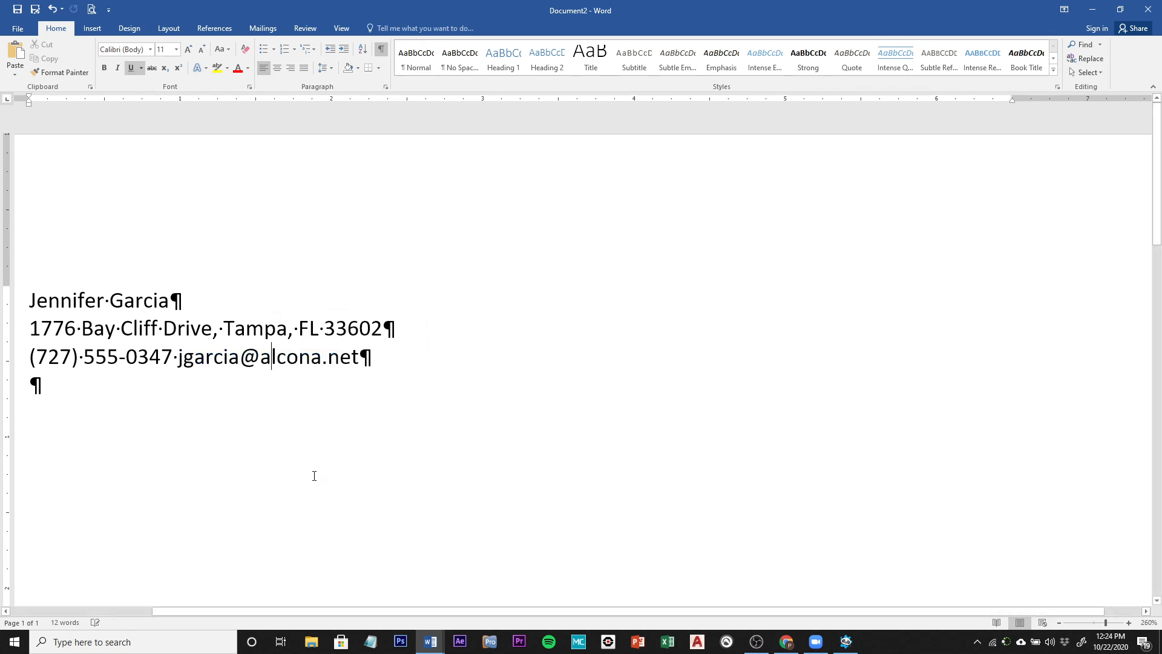
{"action": "left_click", "coordinate": [82, 390]}
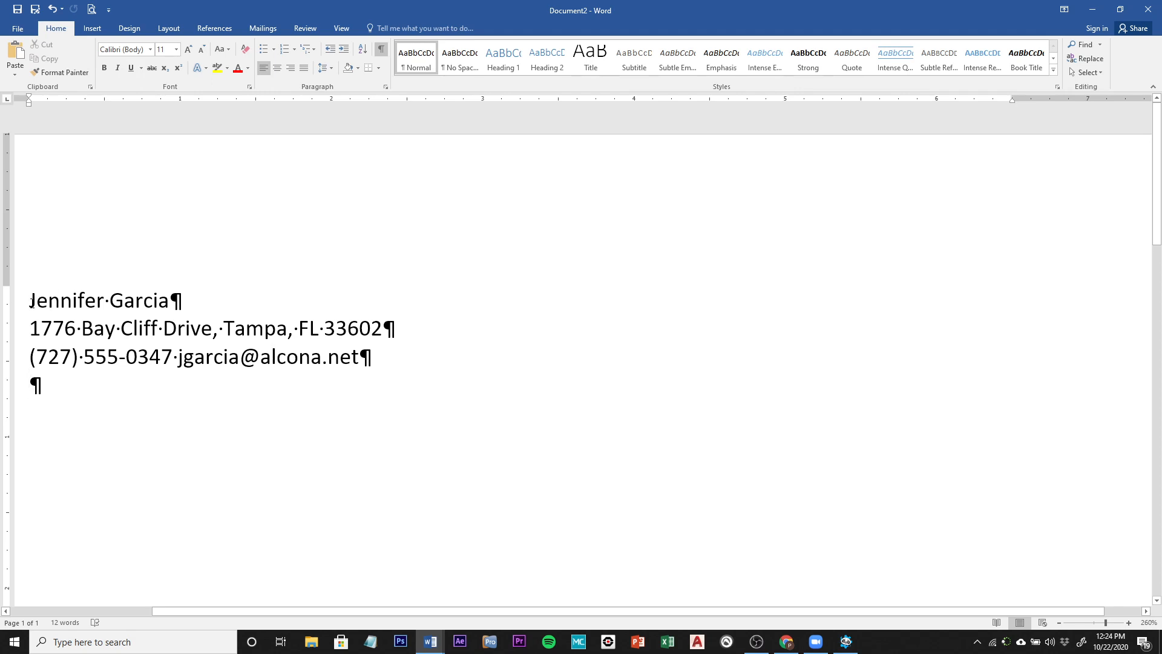
Step: Make the name on the first line bold at 16 pt
{"action": "left_click_drag", "start_coordinate": [30, 303], "coordinate": [168, 305]}
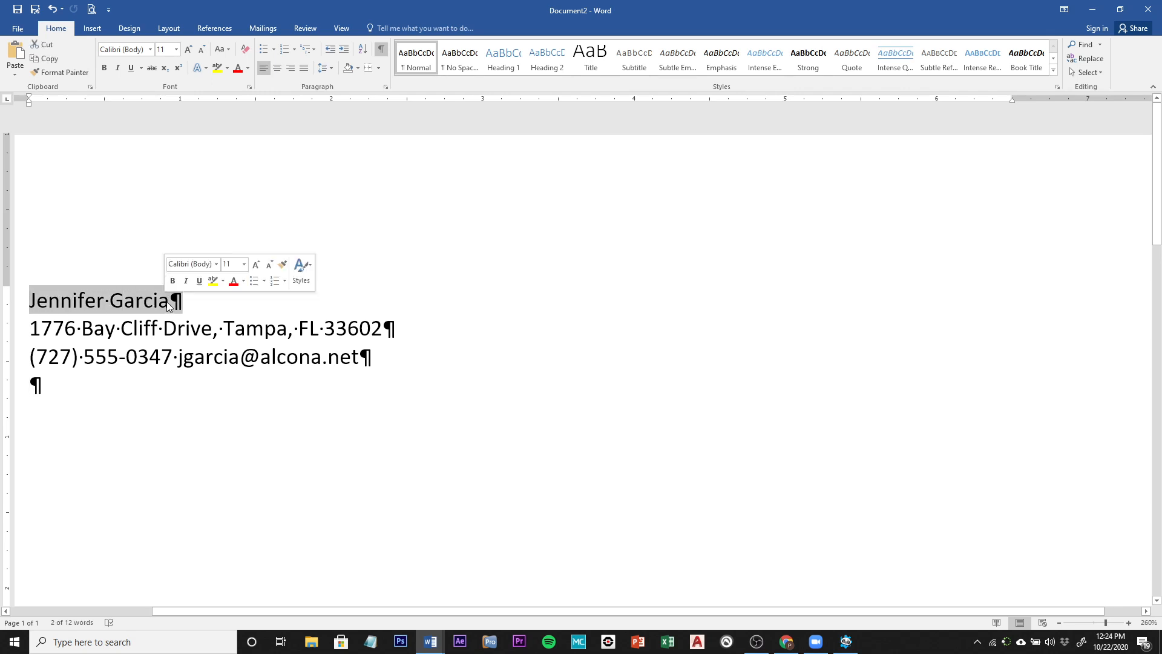
{"action": "left_click", "coordinate": [107, 71]}
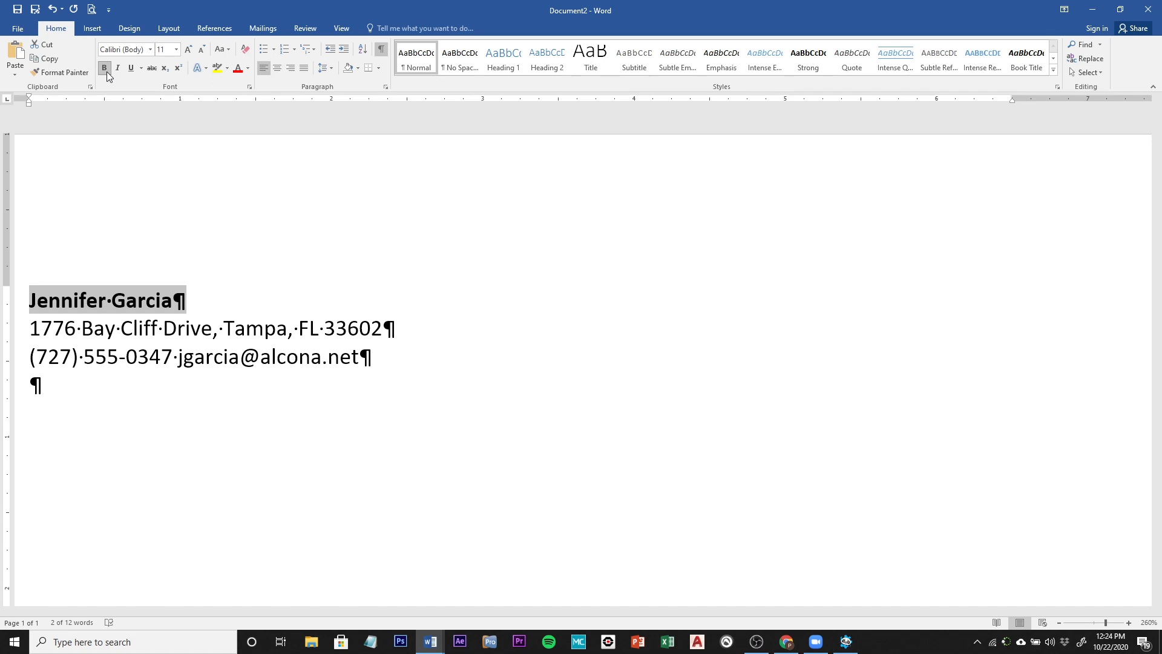
{"action": "left_click", "coordinate": [177, 50]}
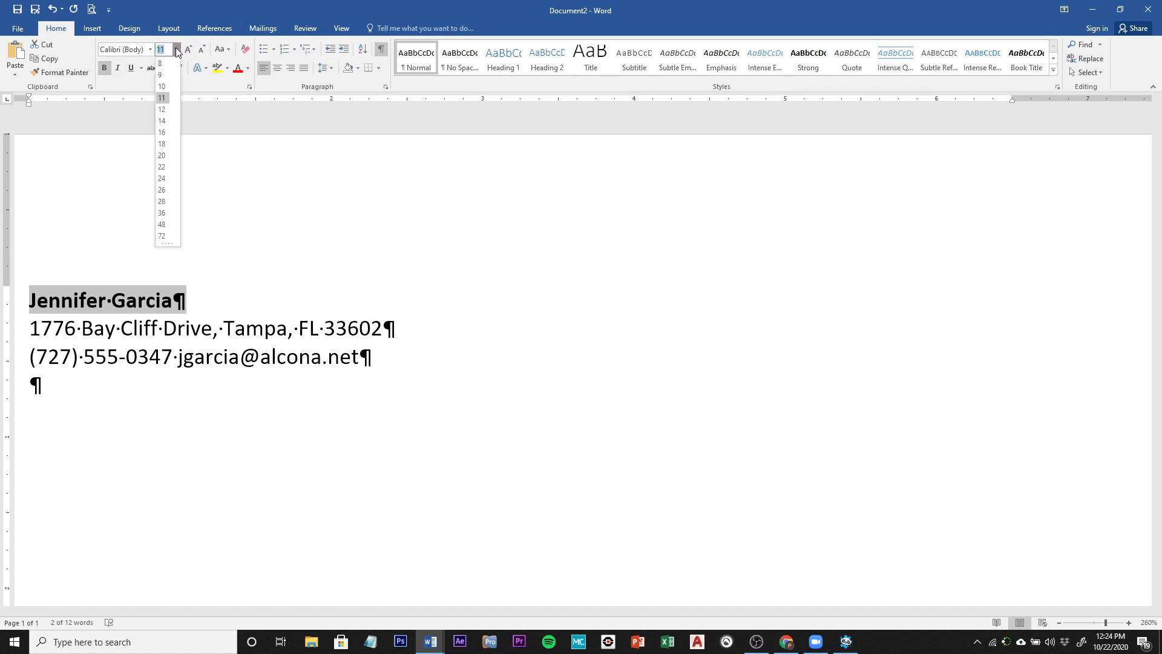
{"action": "left_click", "coordinate": [158, 146]}
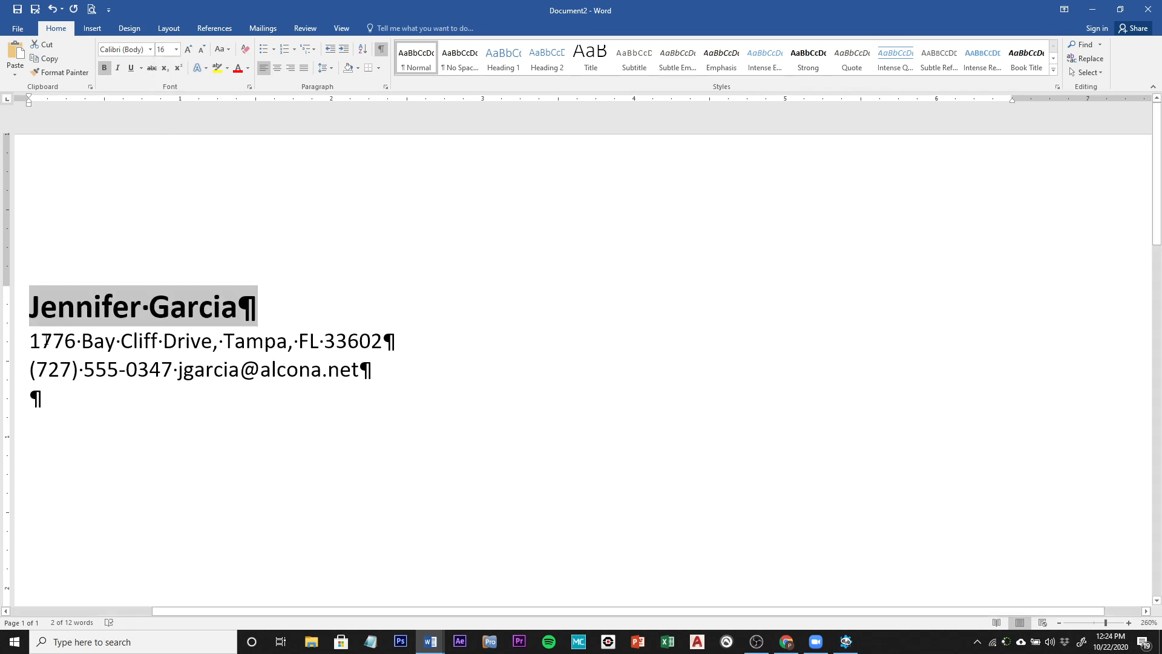
Step: Make the address and phone/e-mail lines 12 pt, bold, and right-aligned
{"action": "left_click_drag", "start_coordinate": [30, 342], "coordinate": [379, 362]}
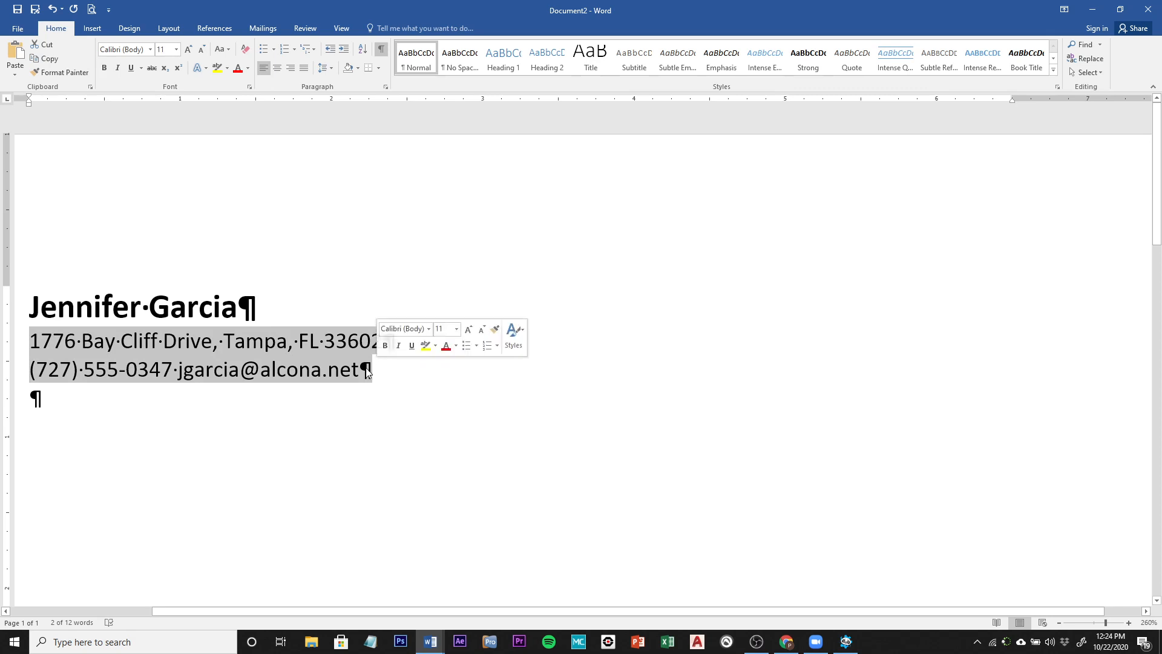
{"action": "left_click", "coordinate": [177, 50]}
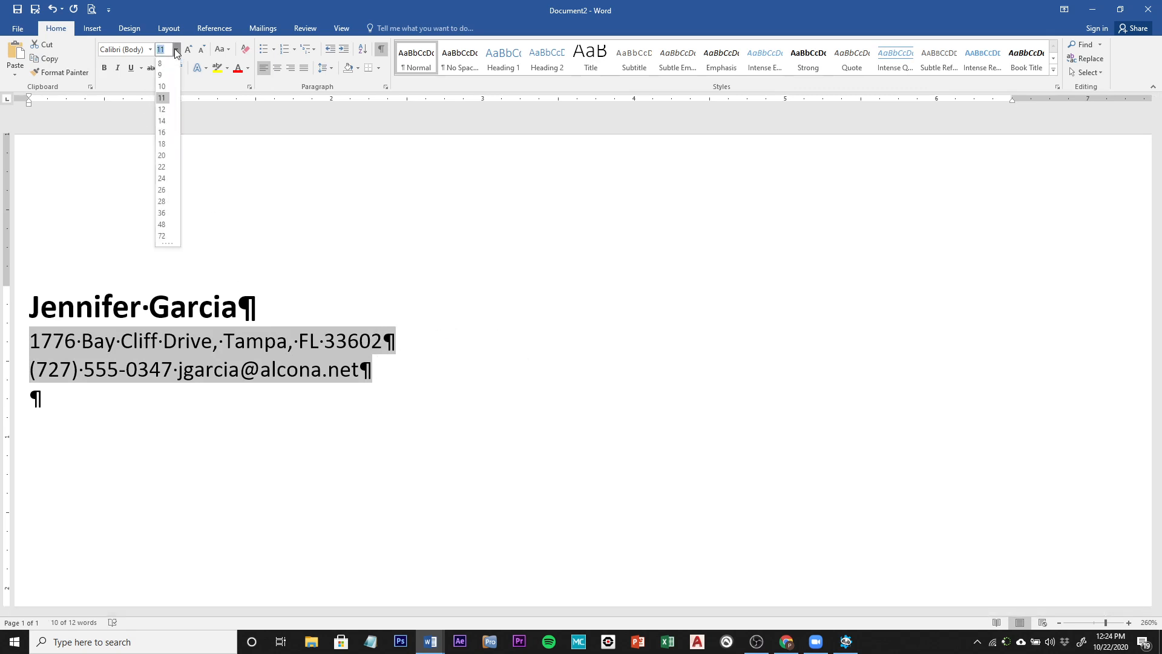
{"action": "left_click", "coordinate": [162, 109]}
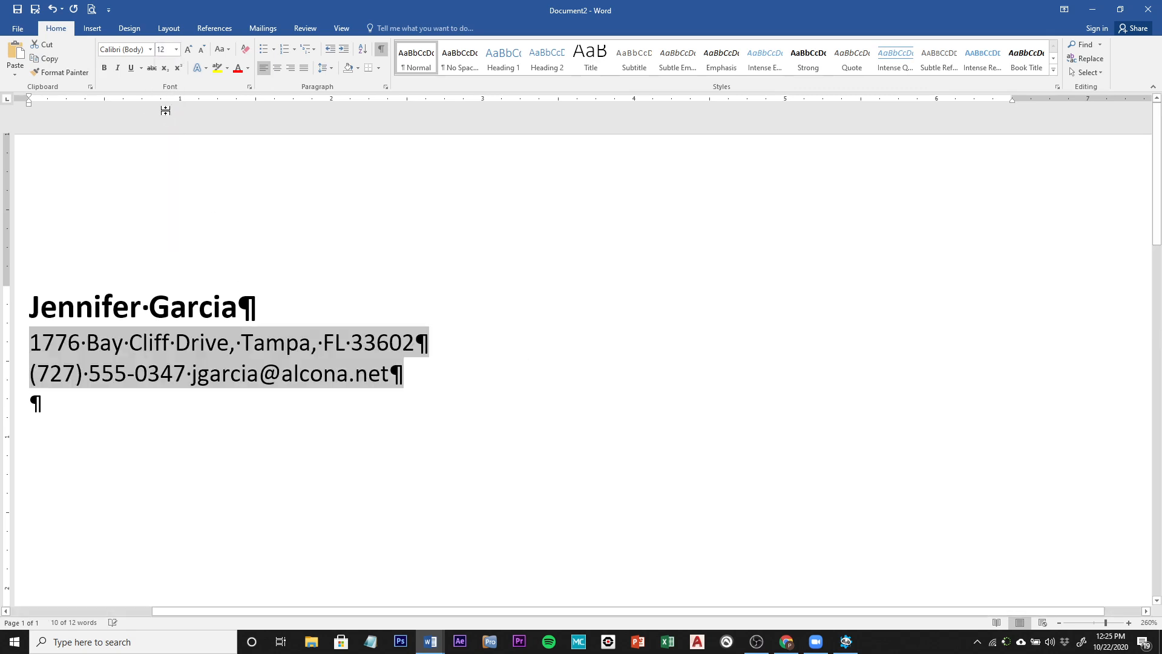
{"action": "left_click", "coordinate": [103, 71]}
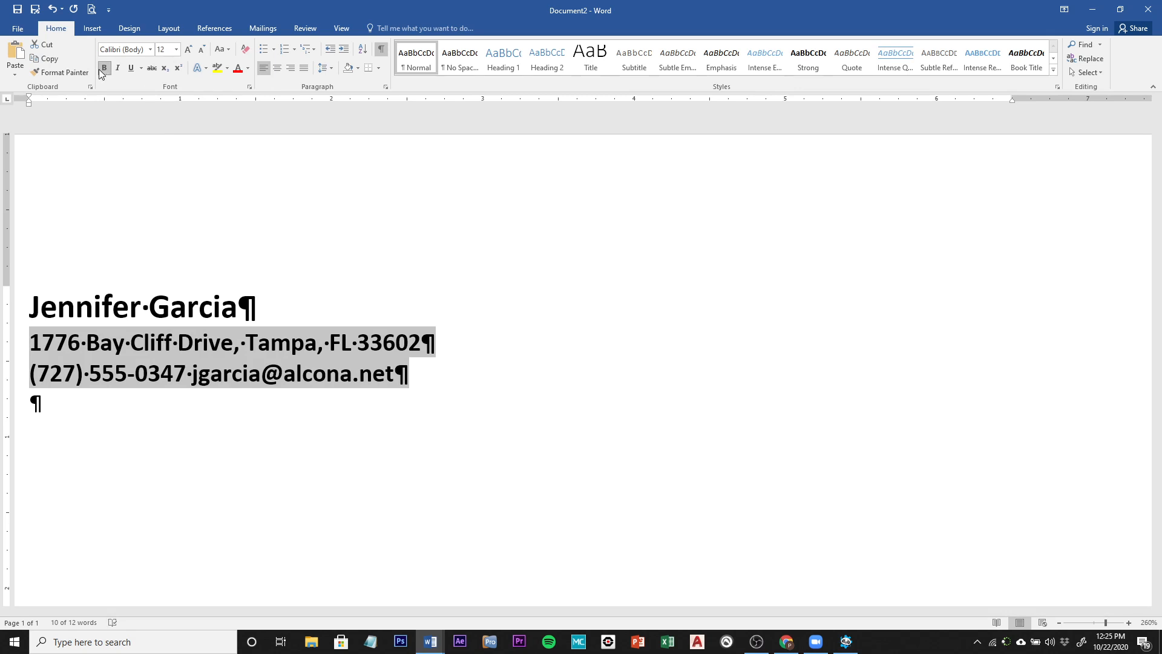
{"action": "left_click", "coordinate": [293, 69]}
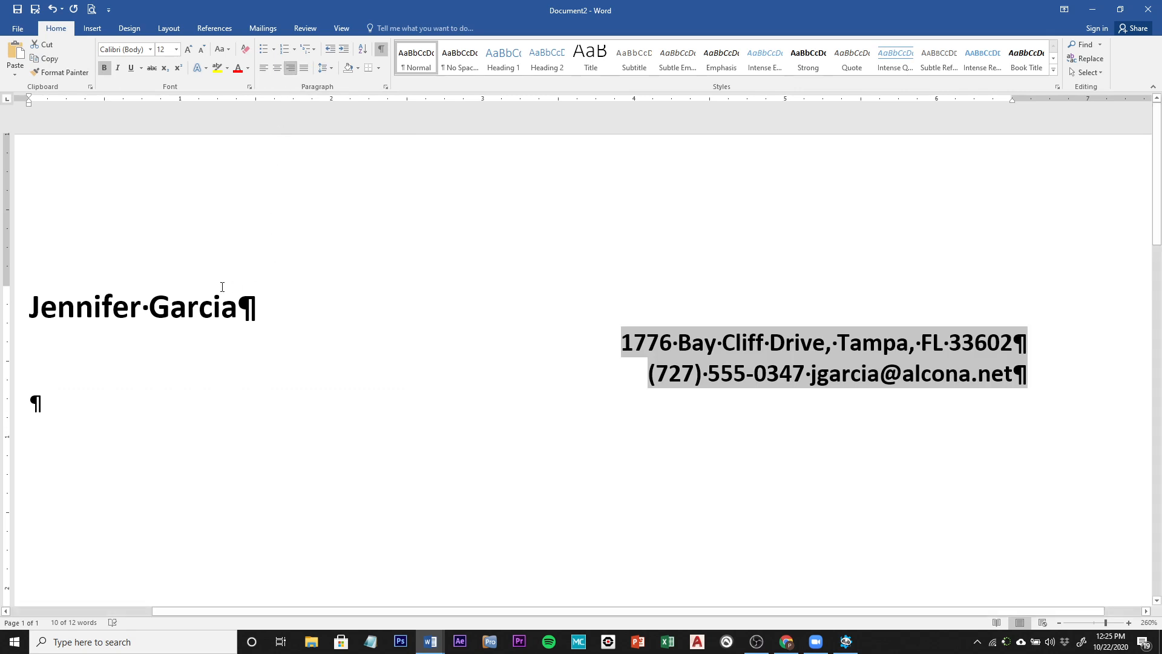
{"action": "left_click", "coordinate": [178, 302]}
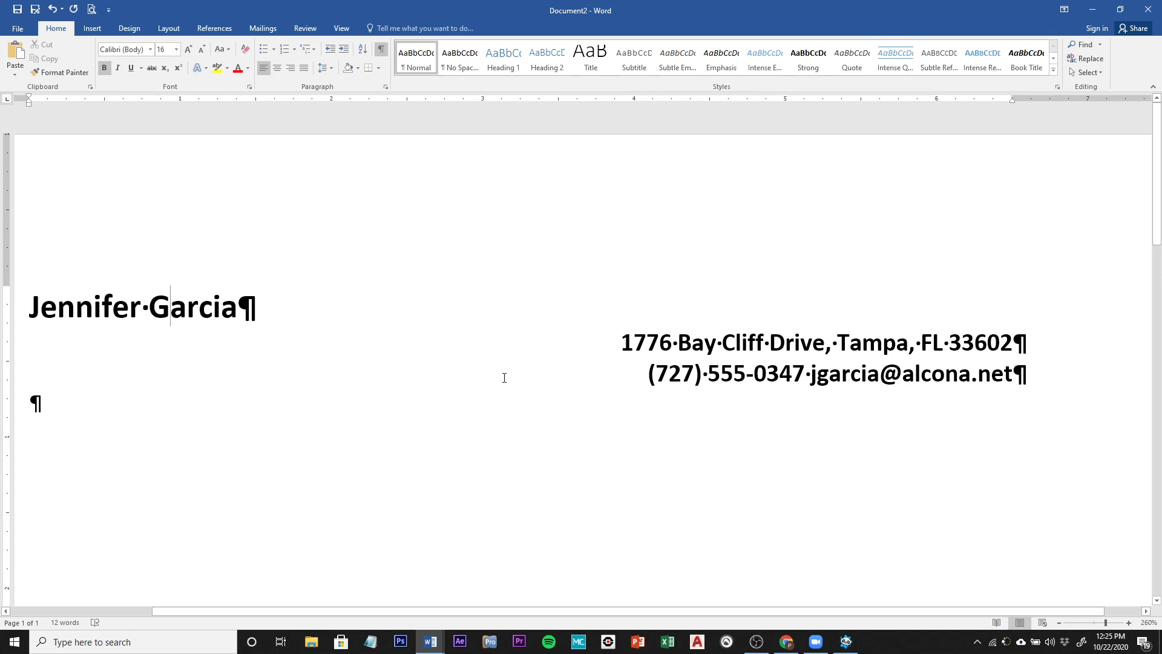
Step: Add a 3 pt bottom border under the name heading via Borders and Shading
{"action": "left_click", "coordinate": [379, 69]}
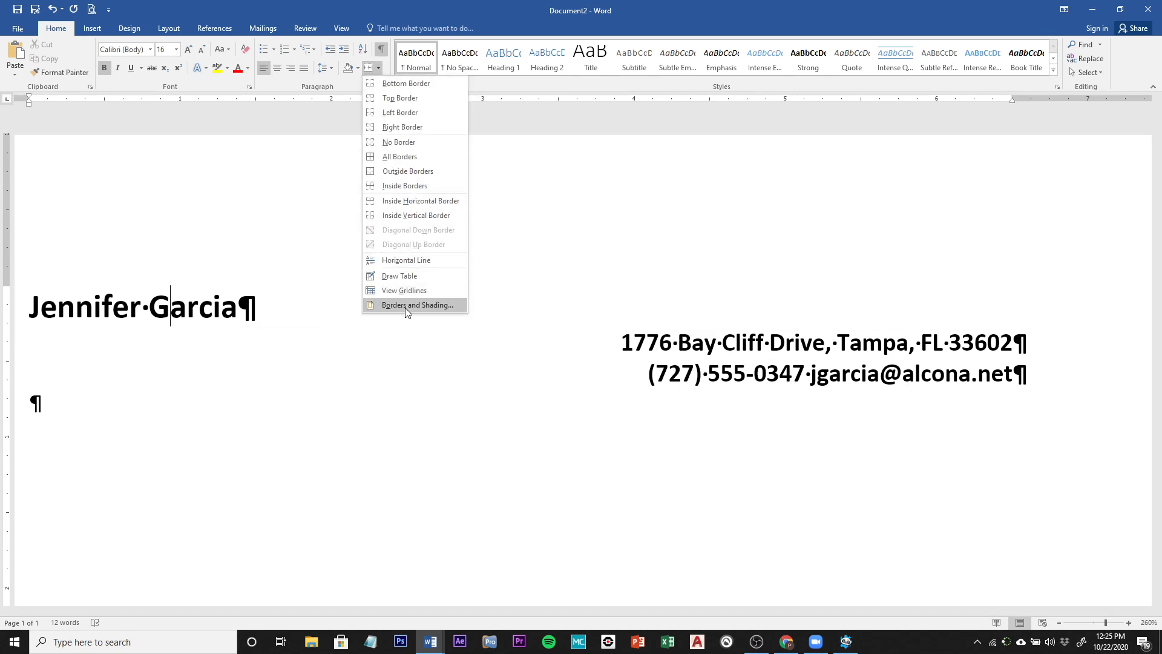
{"action": "left_click", "coordinate": [429, 307]}
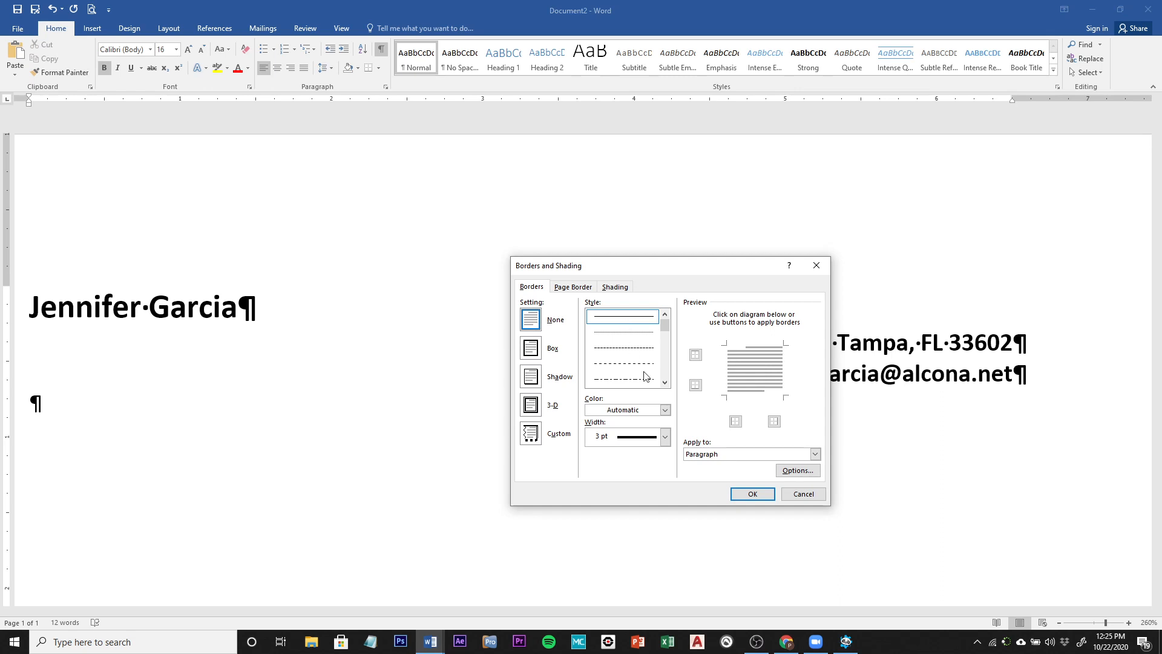
{"action": "left_click", "coordinate": [665, 436]}
{"action": "left_click", "coordinate": [634, 460]}
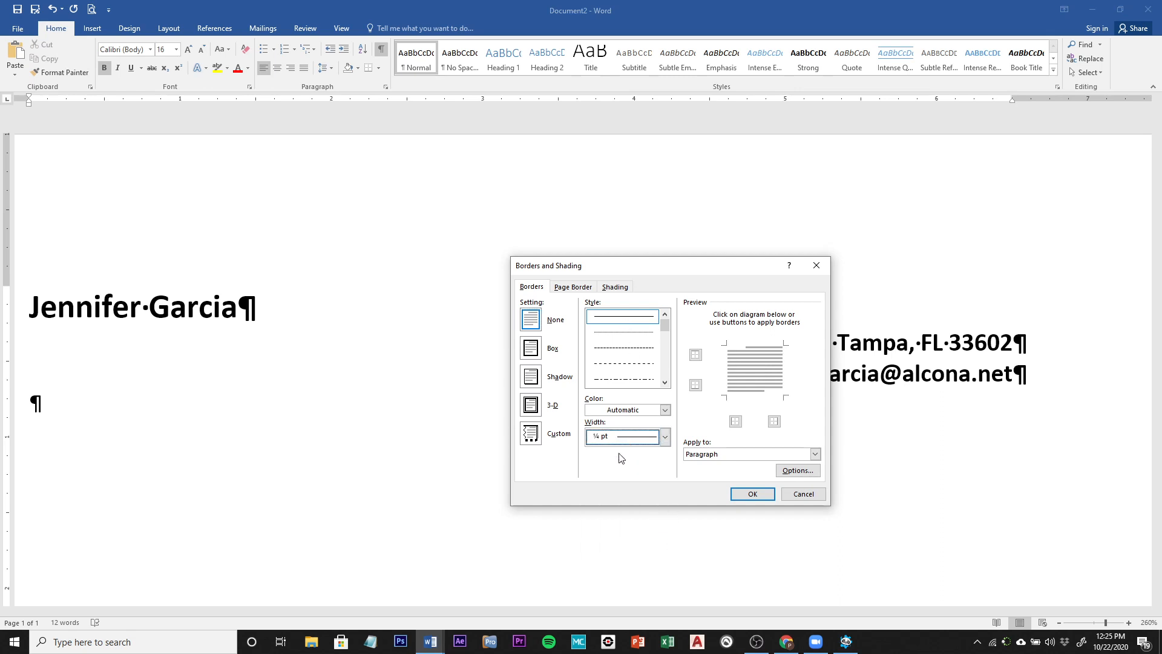
{"action": "left_click", "coordinate": [665, 437]}
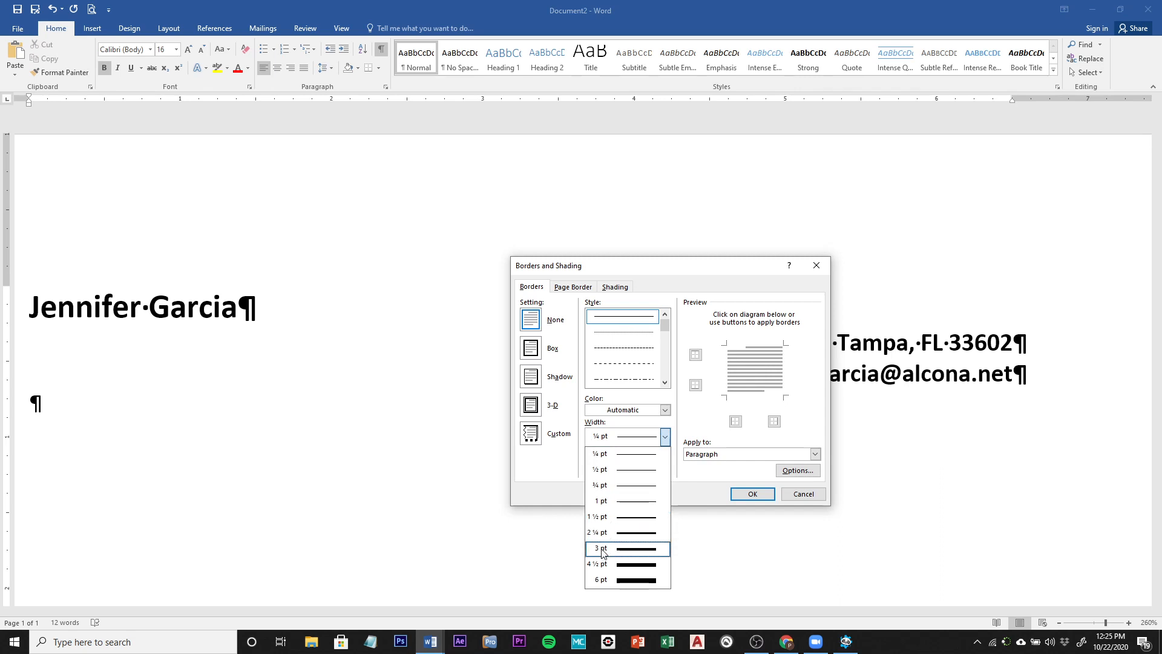
{"action": "left_click", "coordinate": [603, 551]}
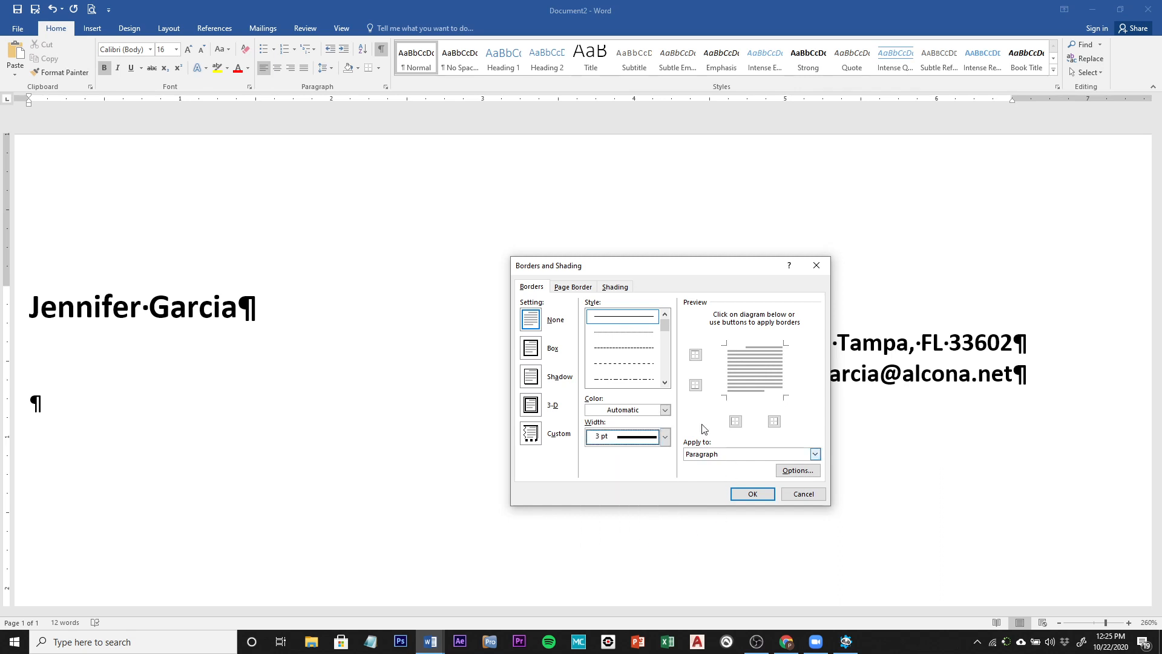
{"action": "left_click", "coordinate": [695, 385]}
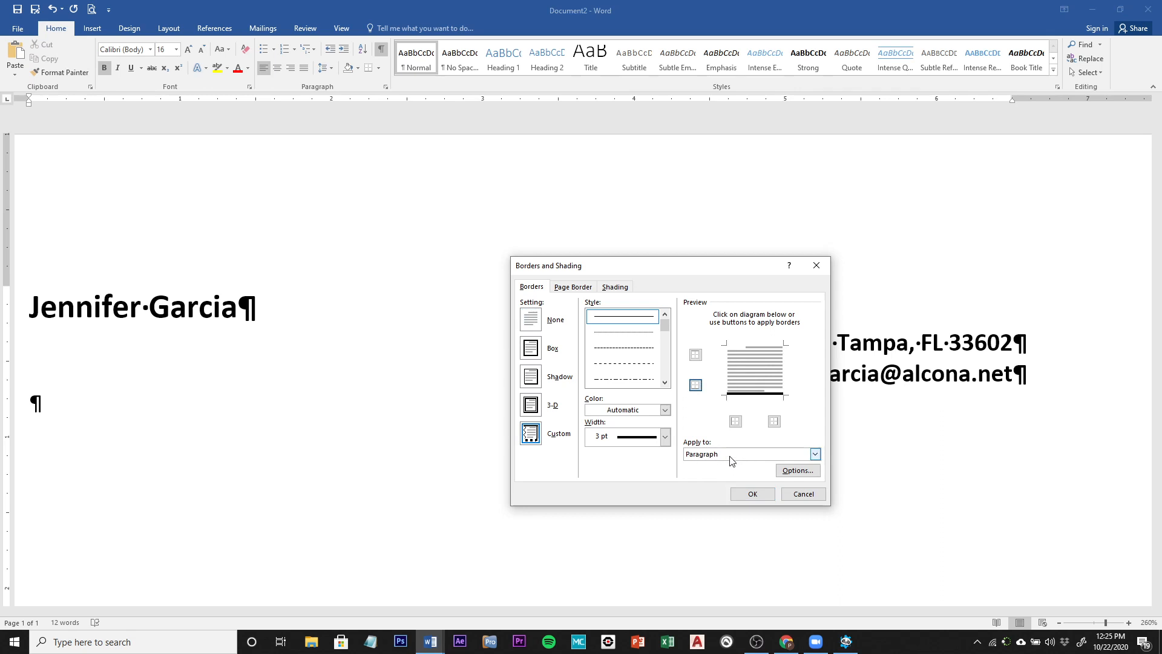
{"action": "left_click", "coordinate": [754, 494]}
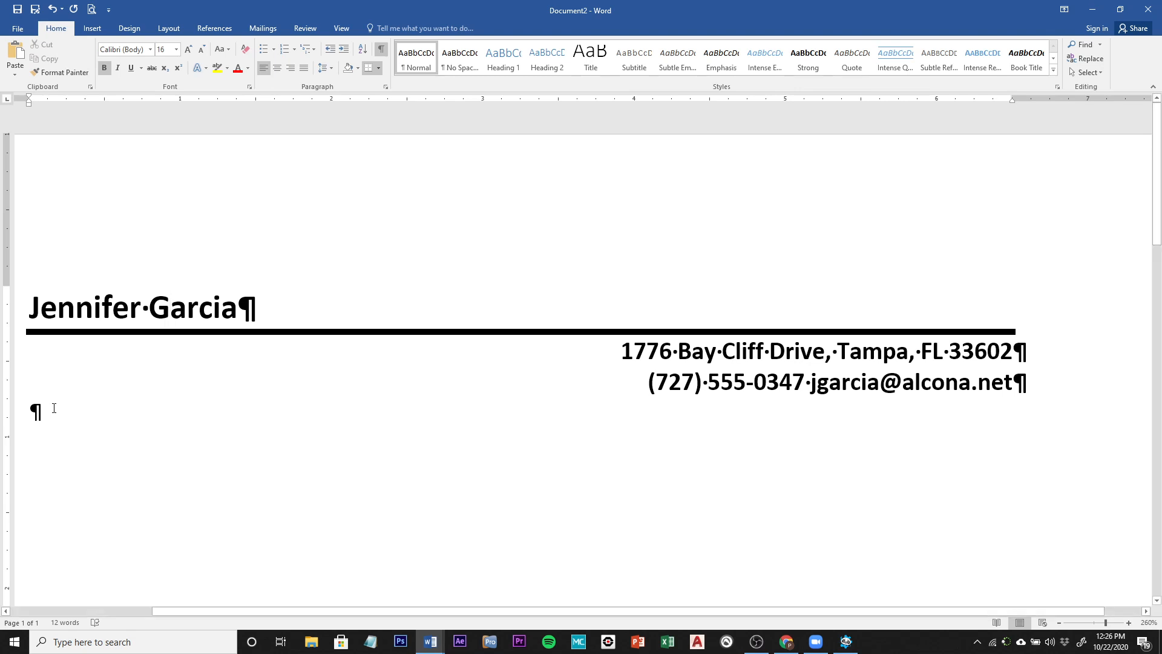
{"action": "left_click", "coordinate": [17, 29]}
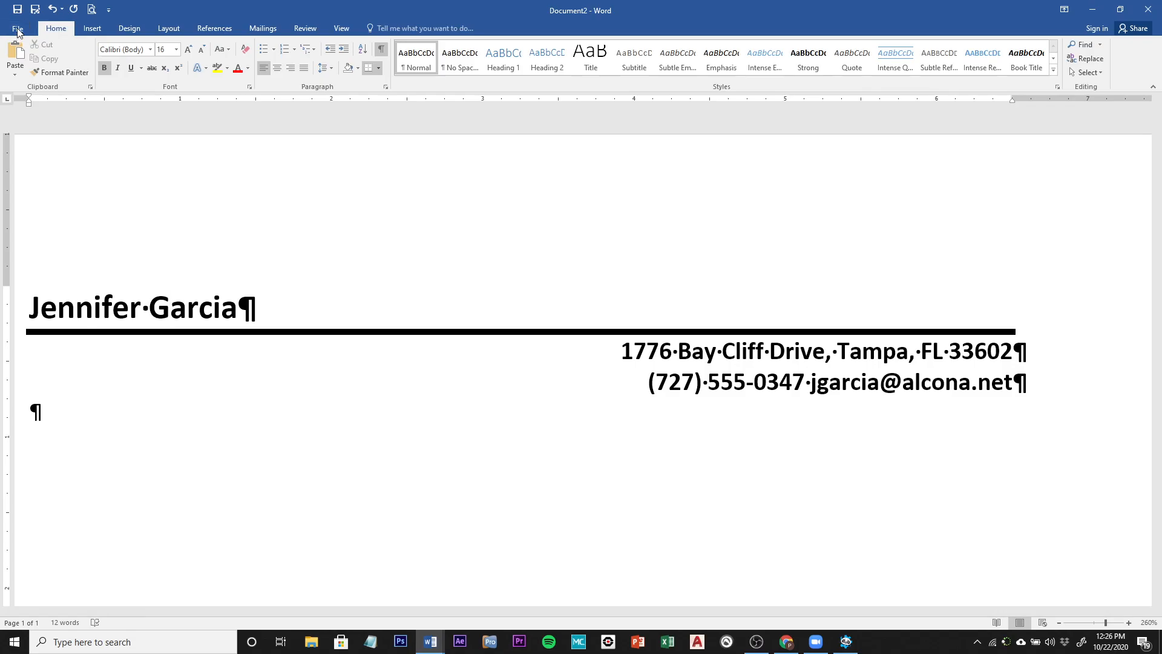
Step: Save the letter in the Word Chapter 2a folder with a name ending _2B_Cover_Letter2
{"action": "left_click", "coordinate": [26, 151]}
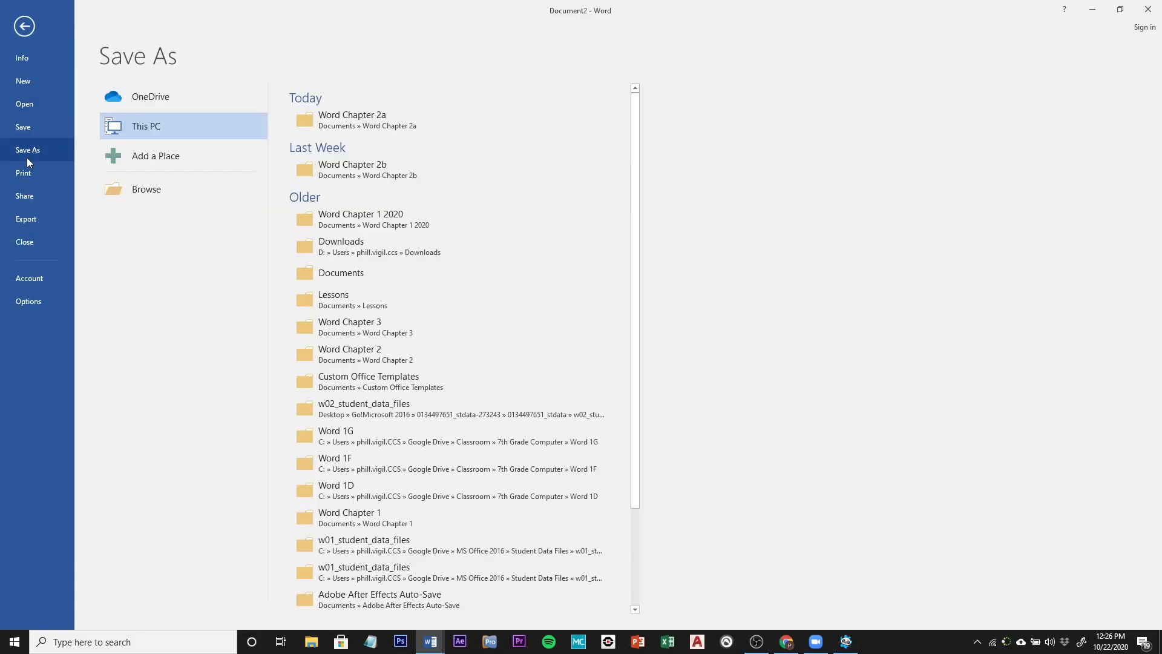
{"action": "left_click", "coordinate": [360, 121]}
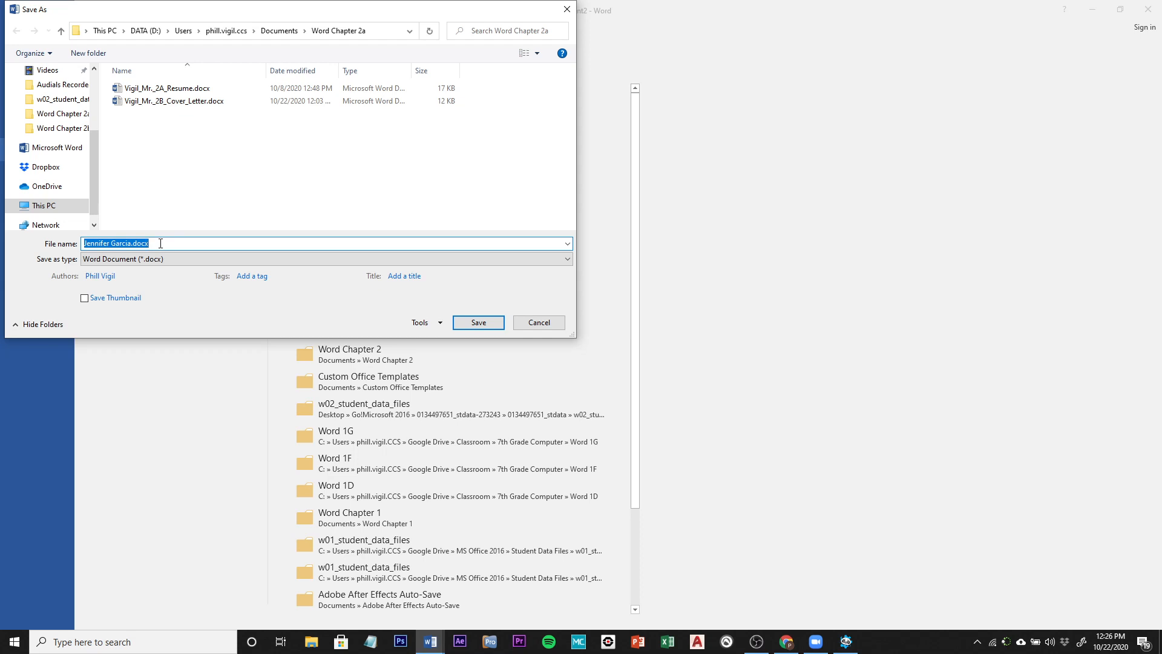
{"action": "left_click", "coordinate": [146, 102]}
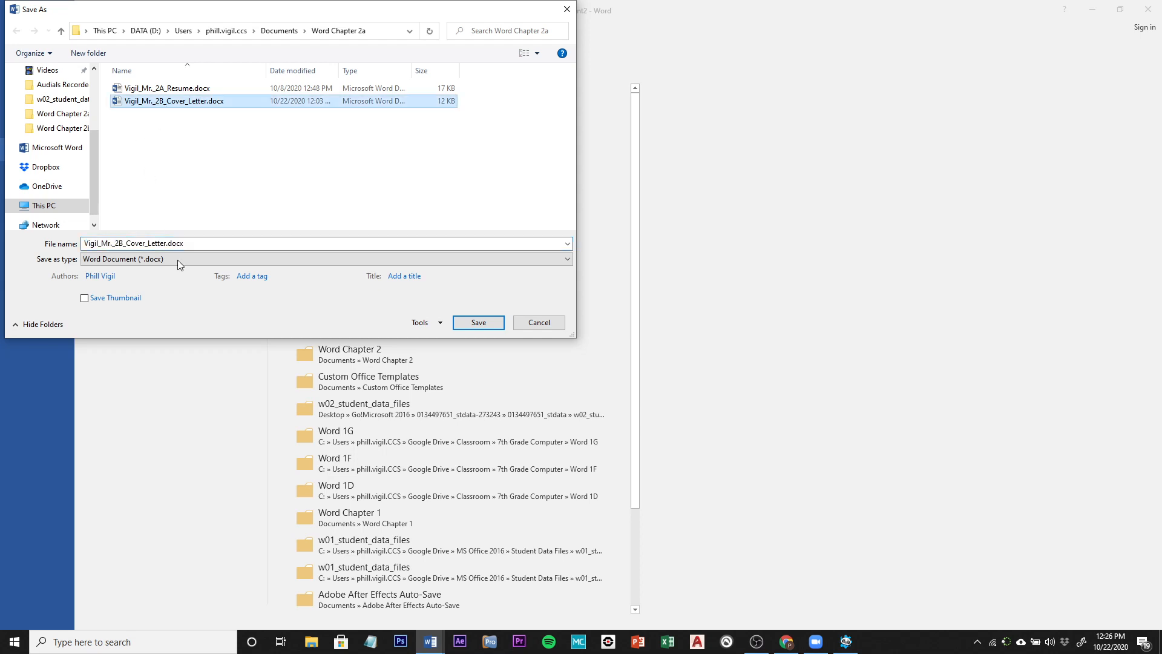
{"action": "left_click", "coordinate": [117, 243]}
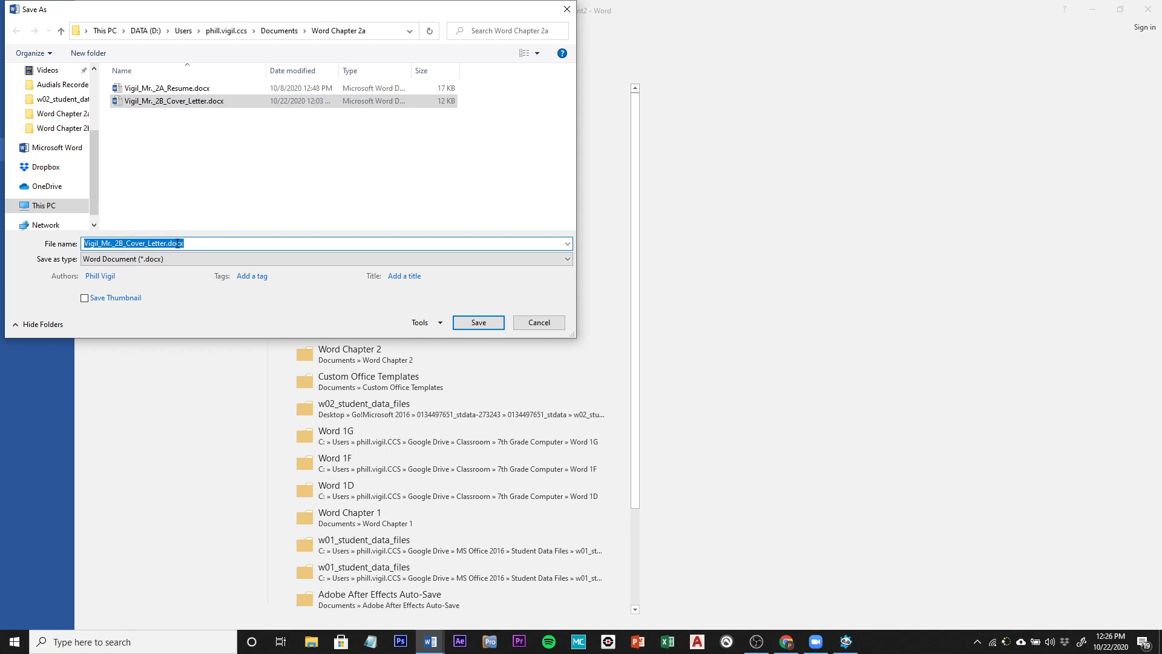
{"action": "type", "text": "Vigil"}
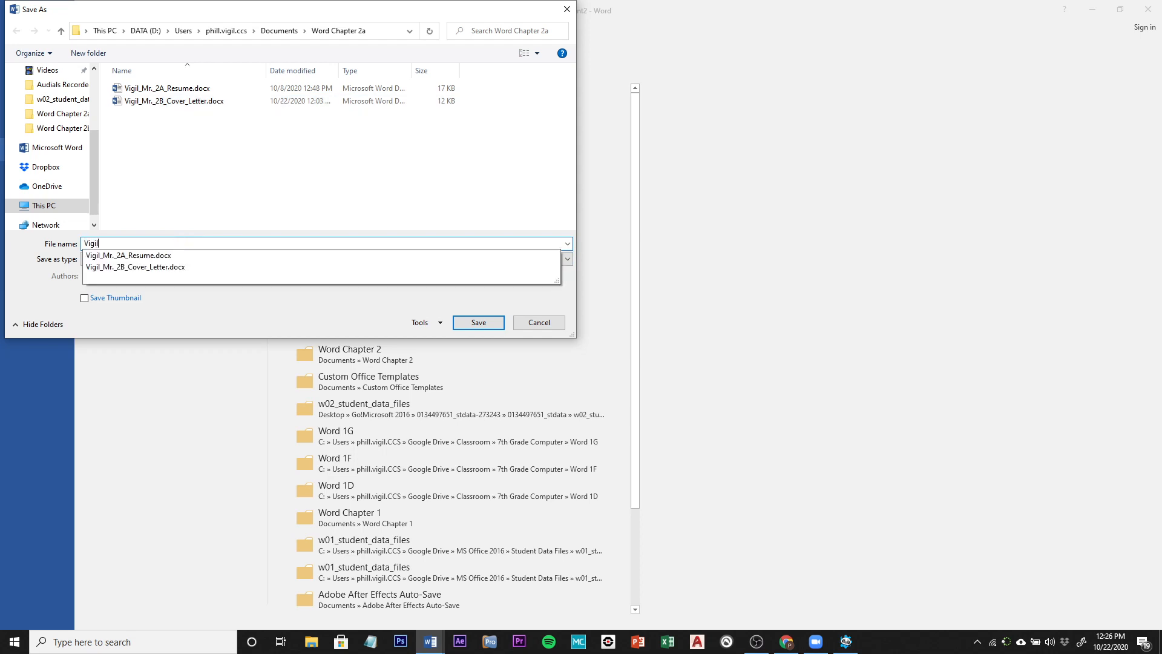
{"action": "type", "text": "_Mr._2B"}
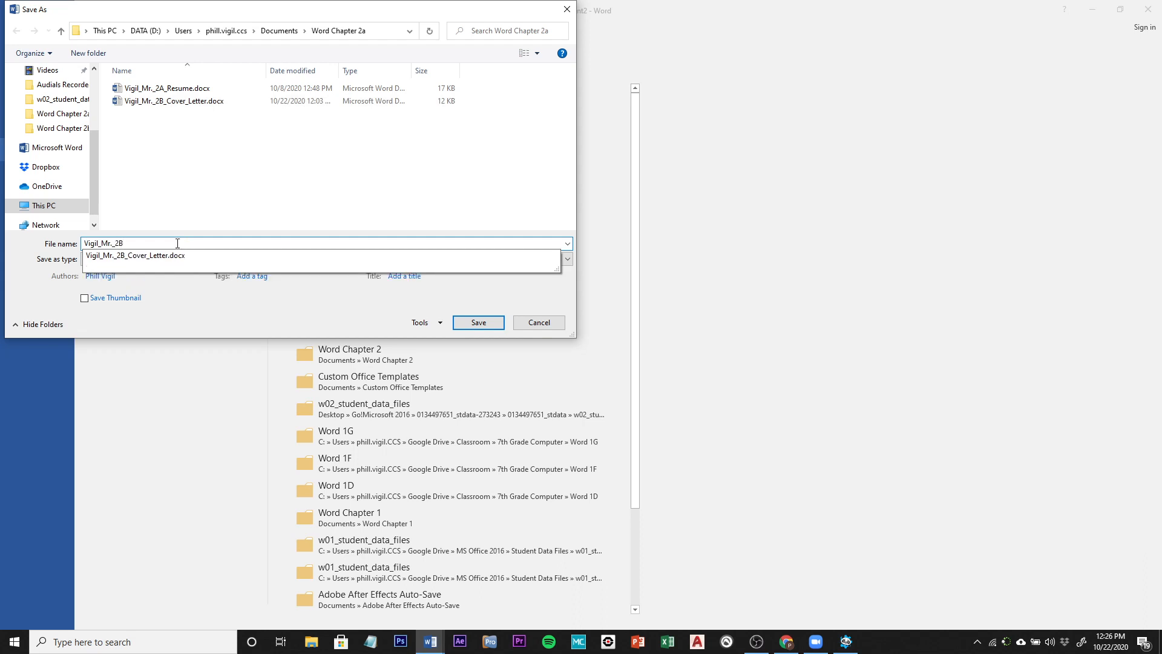
{"action": "type", "text": "_Cover_Letter2"}
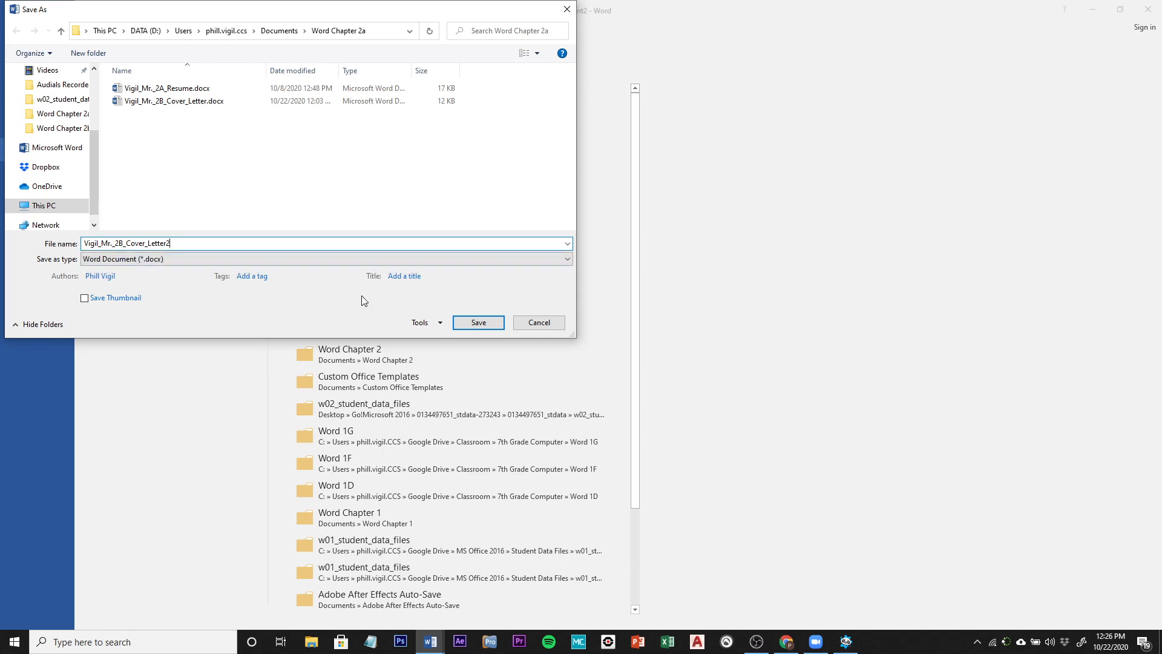
{"action": "left_click", "coordinate": [468, 325]}
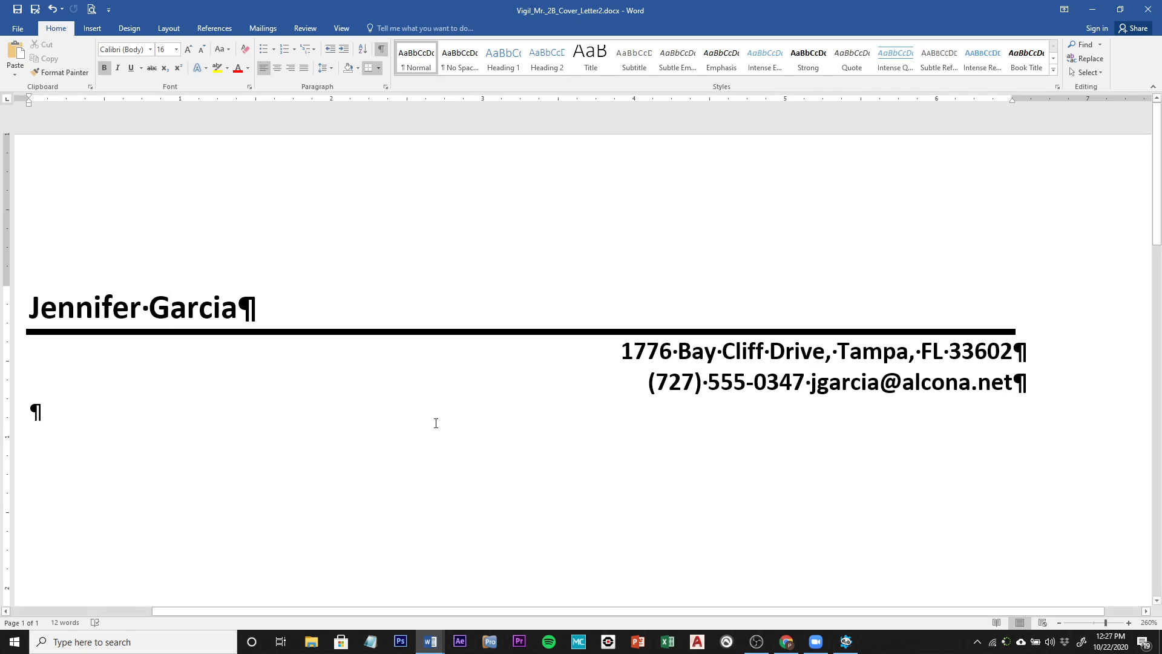
Step: Insert the File Name field into the footer, then close the footer
{"action": "scroll", "coordinate": [435, 422], "scroll_direction": "down", "scroll_amount": 15}
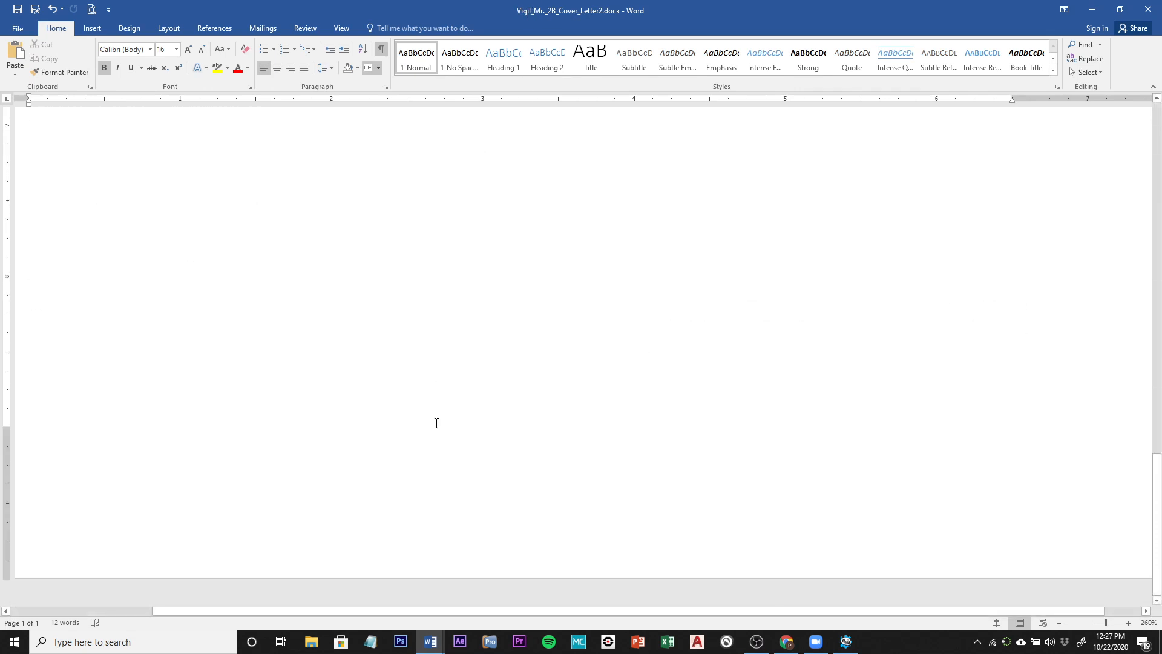
{"action": "double_click", "coordinate": [219, 544]}
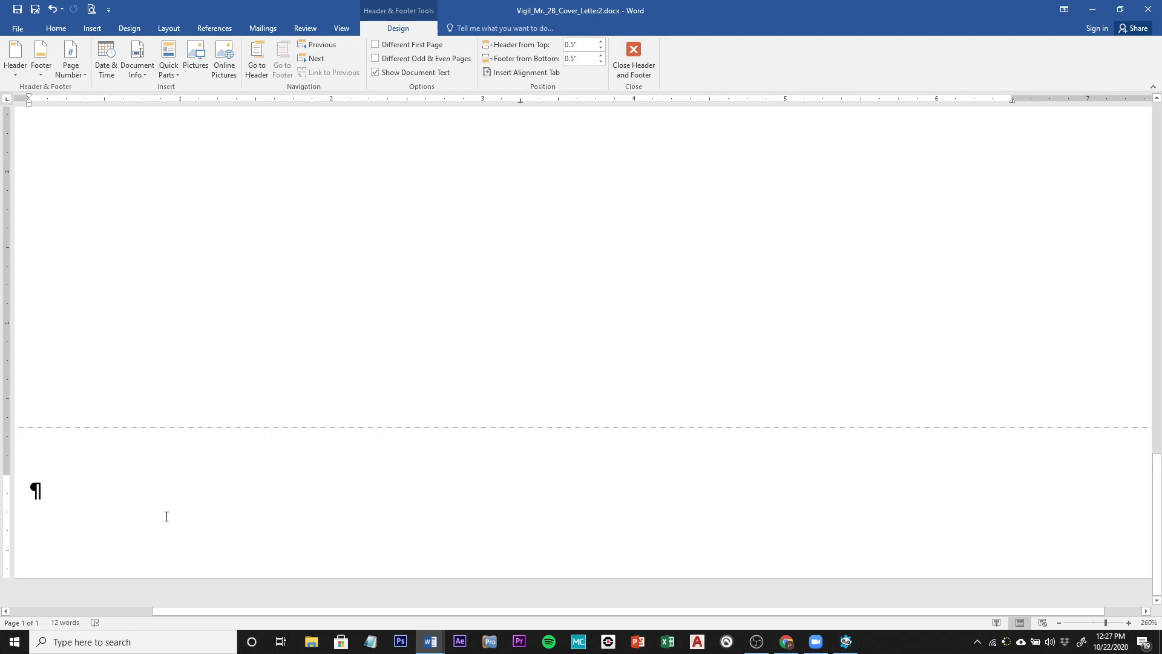
{"action": "left_click", "coordinate": [137, 67]}
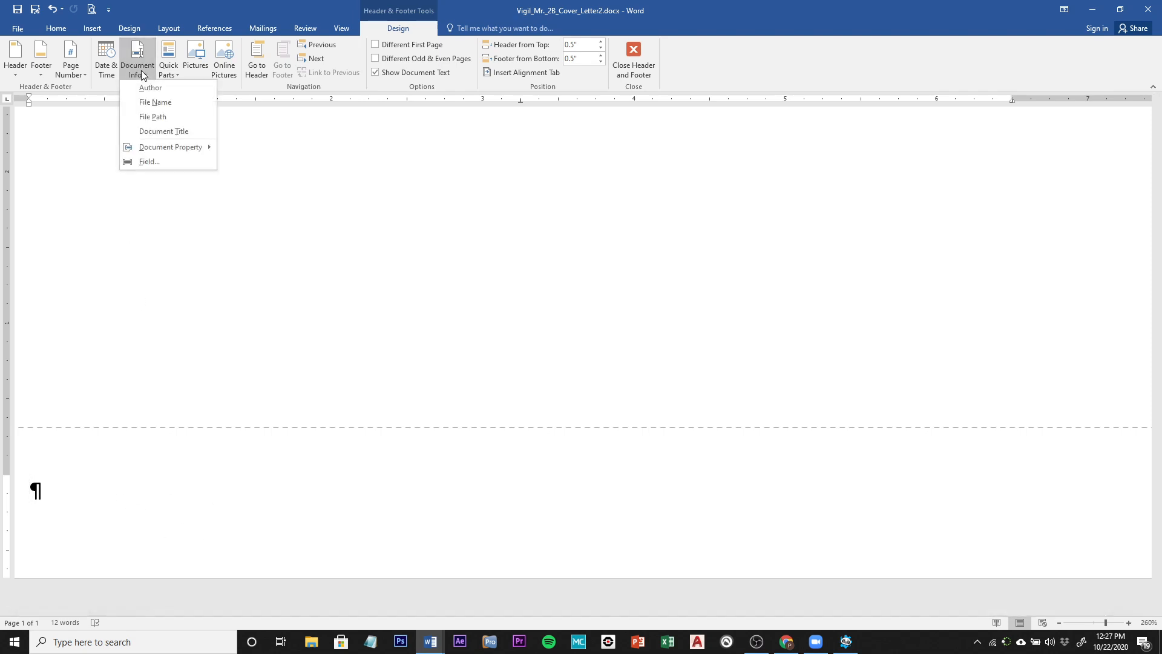
{"action": "left_click", "coordinate": [158, 104]}
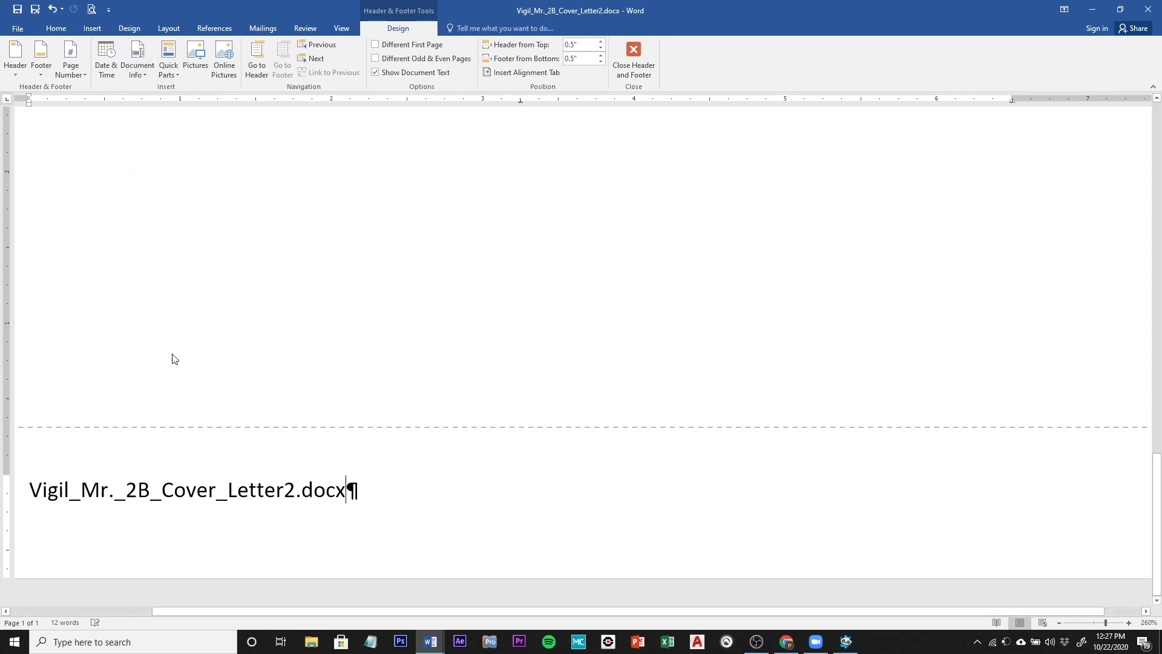
{"action": "scroll", "coordinate": [242, 383], "scroll_direction": "up", "scroll_amount": 10}
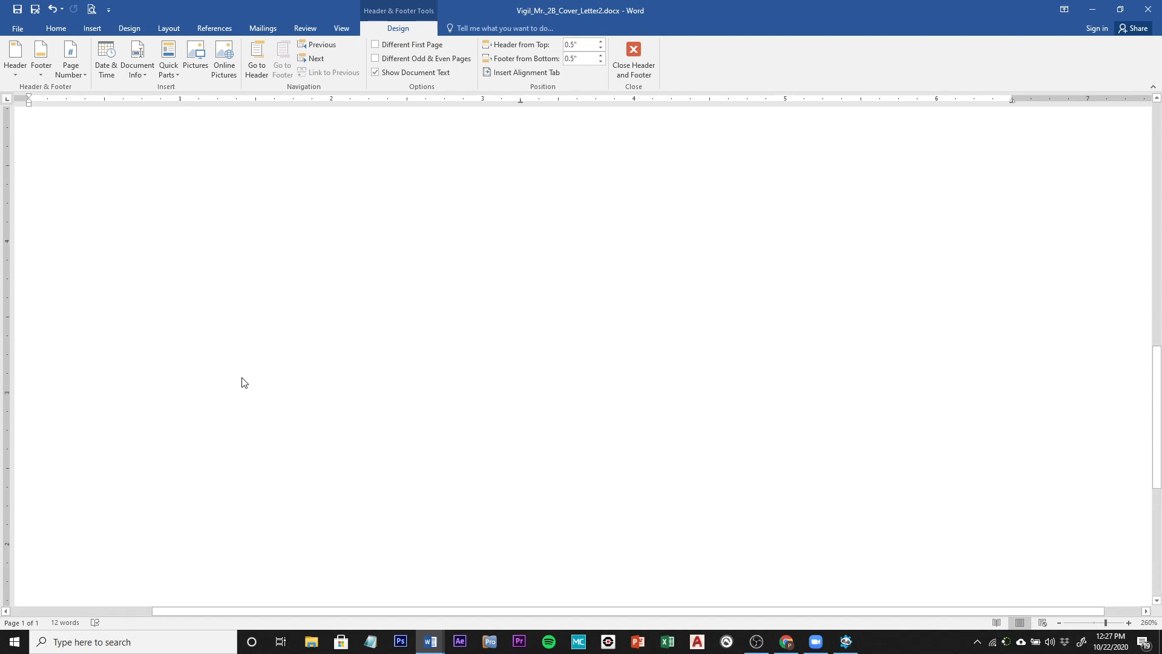
{"action": "scroll", "coordinate": [242, 382], "scroll_direction": "up", "scroll_amount": 5}
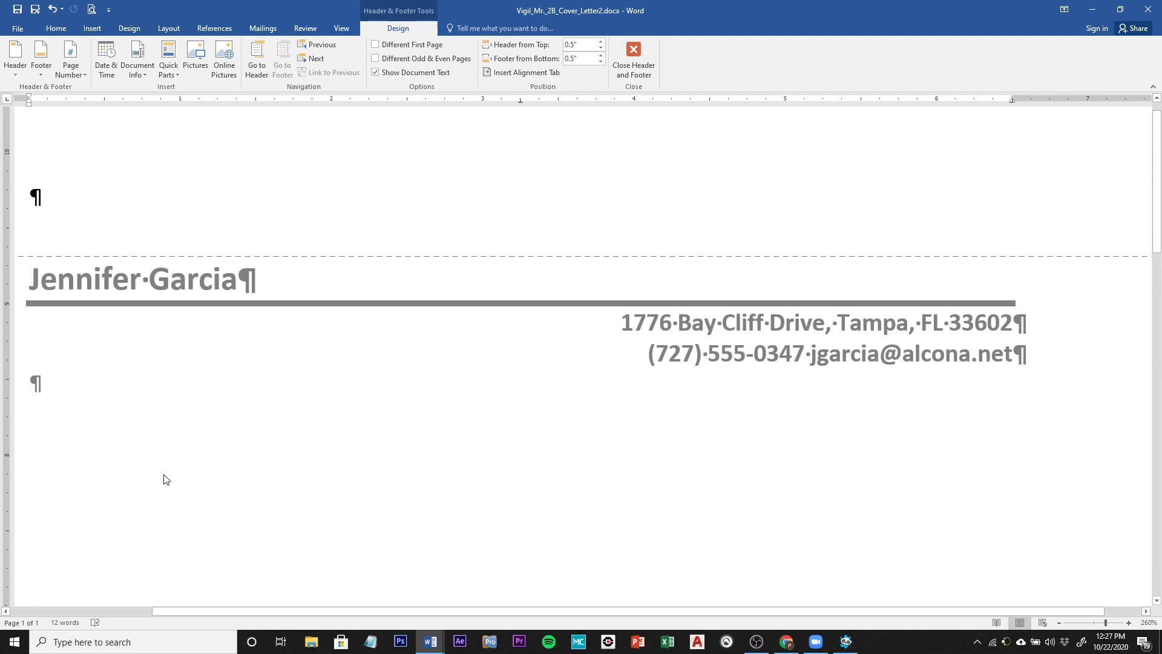
{"action": "double_click", "coordinate": [162, 441]}
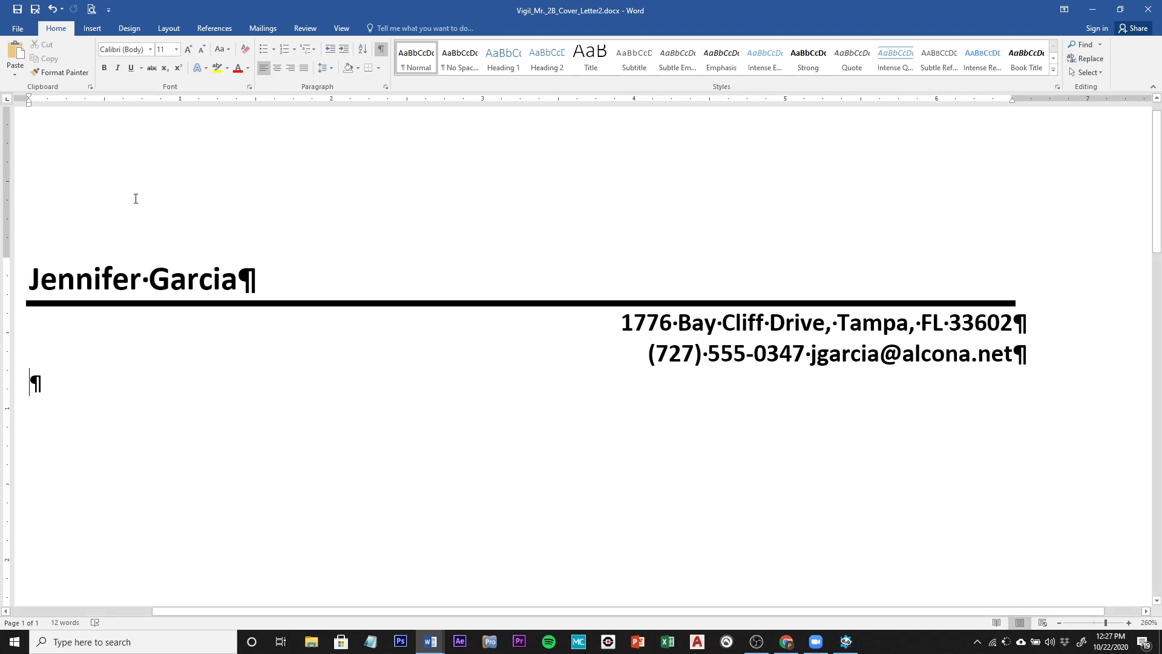
Step: Add an AutoCorrect entry that replaces 'resumee' with 'resume', confirming the redefinition
{"action": "left_click", "coordinate": [17, 30]}
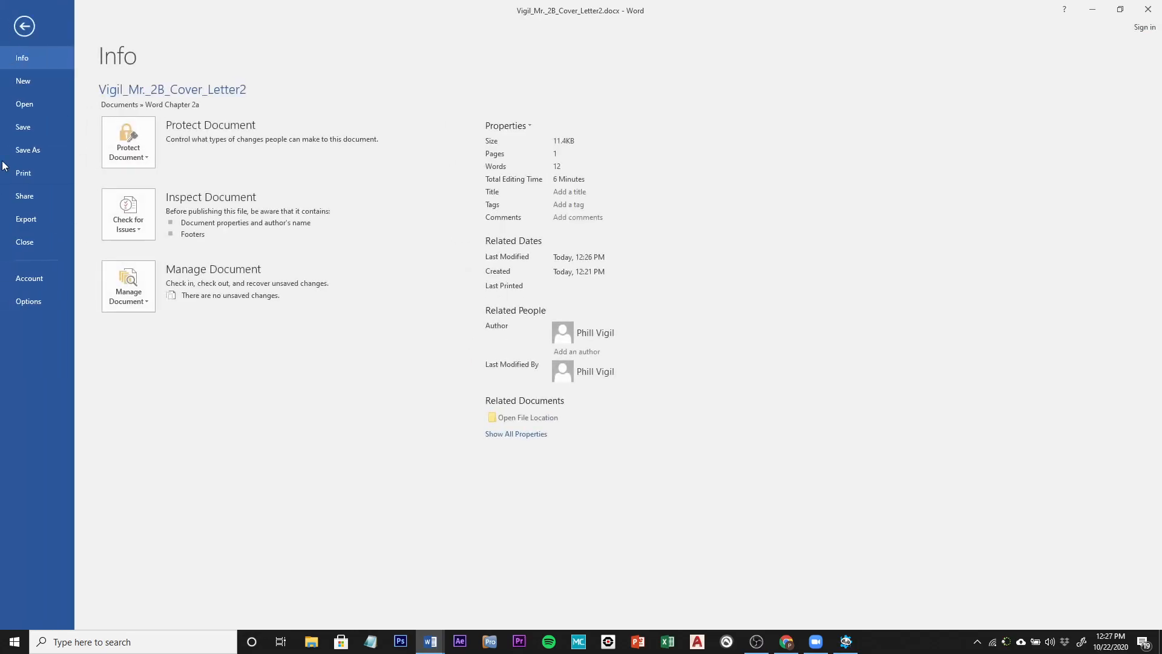
{"action": "left_click", "coordinate": [40, 304]}
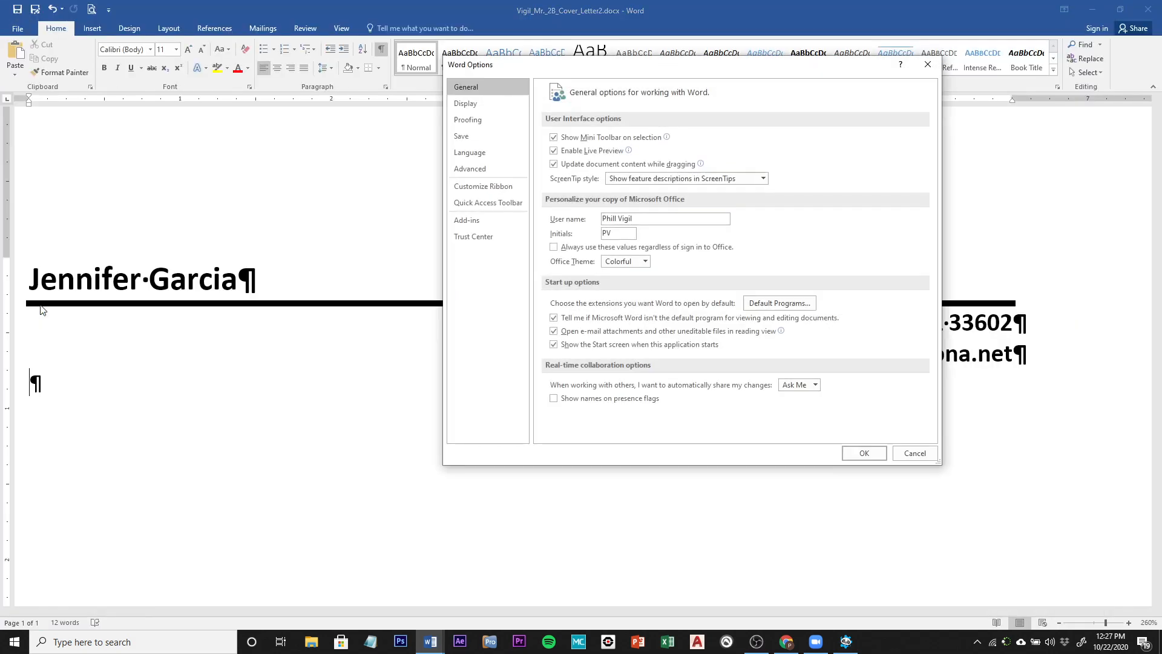
{"action": "left_click", "coordinate": [470, 120]}
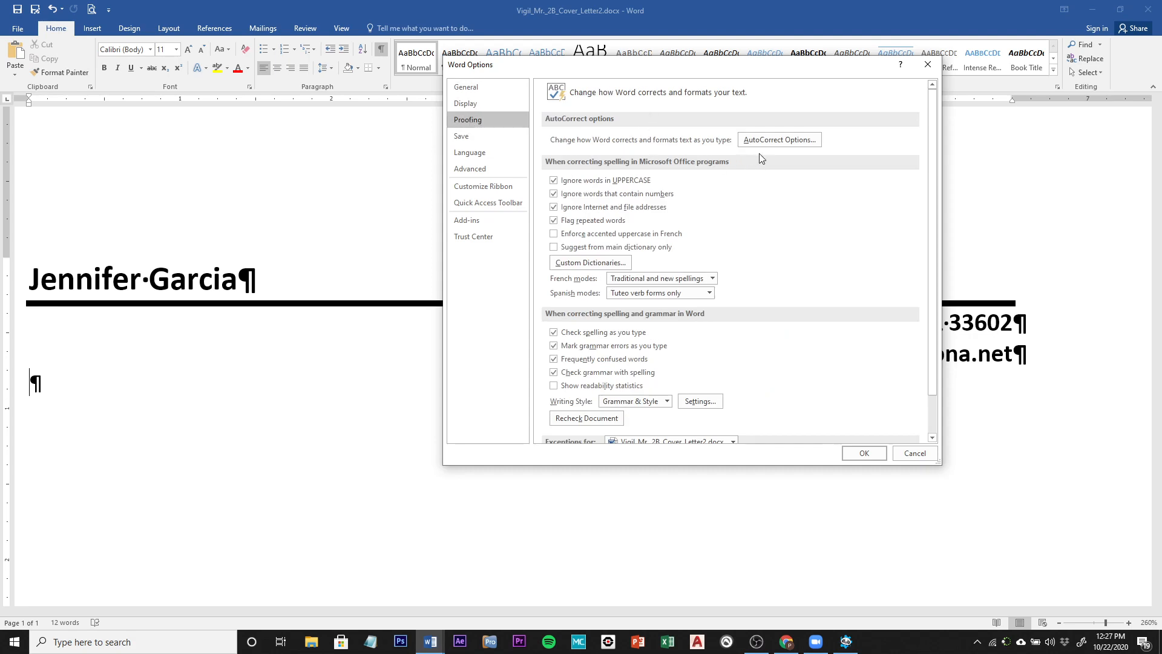
{"action": "left_click", "coordinate": [802, 143]}
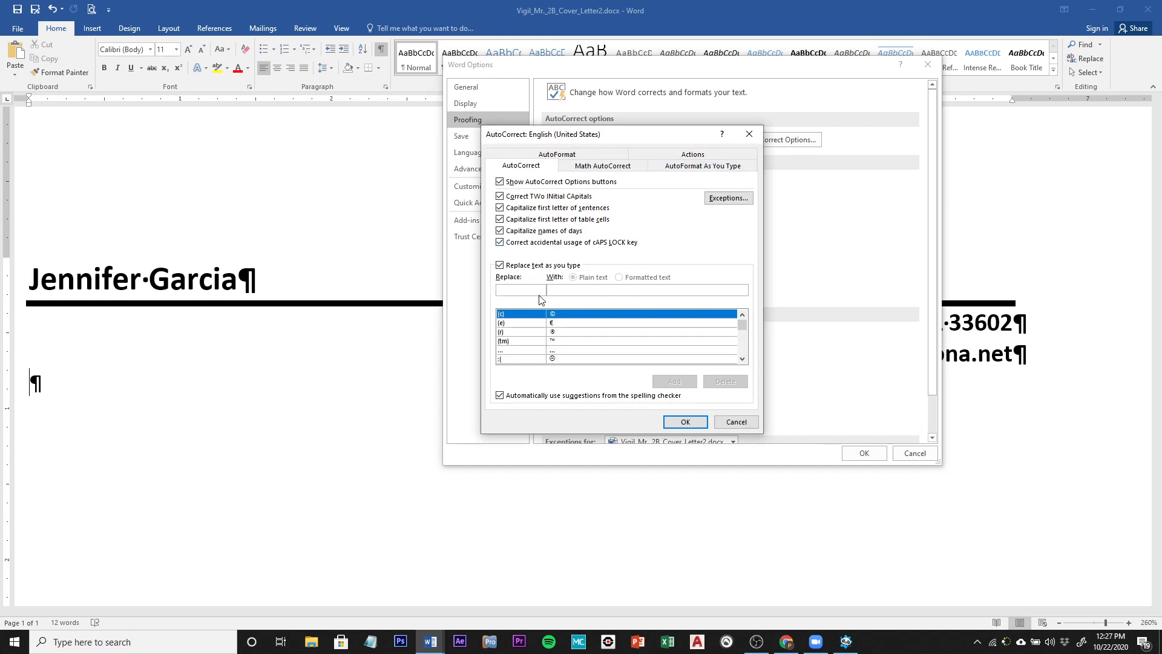
{"action": "left_click", "coordinate": [540, 293]}
{"action": "type", "text": "re"}
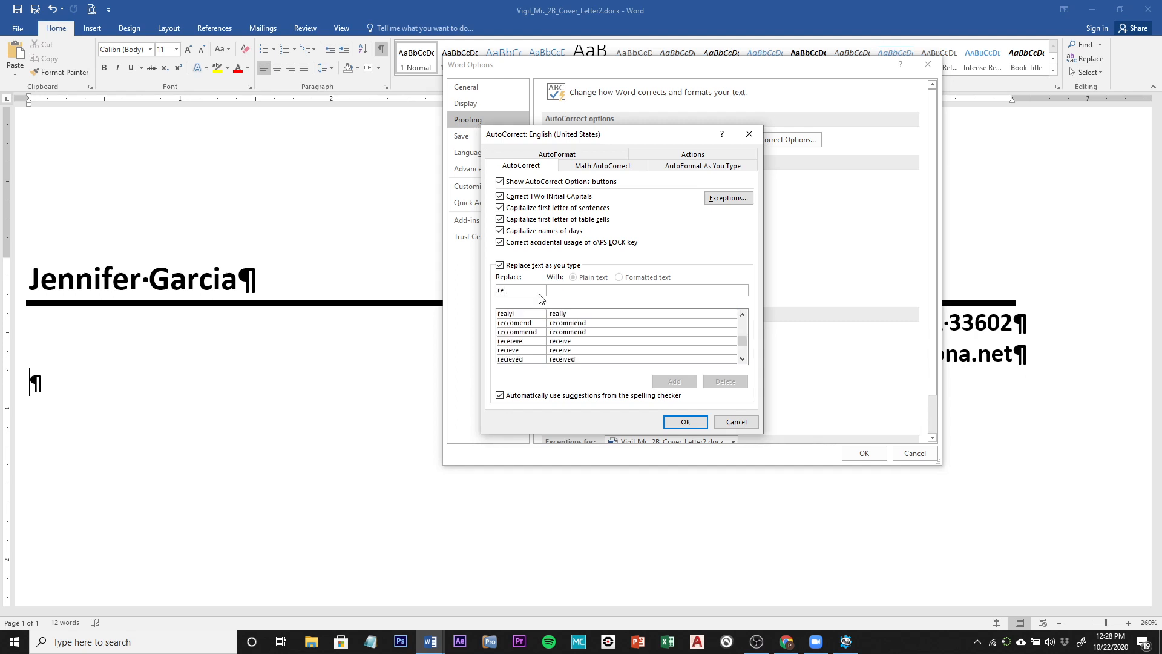
{"action": "type", "text": "sume"}
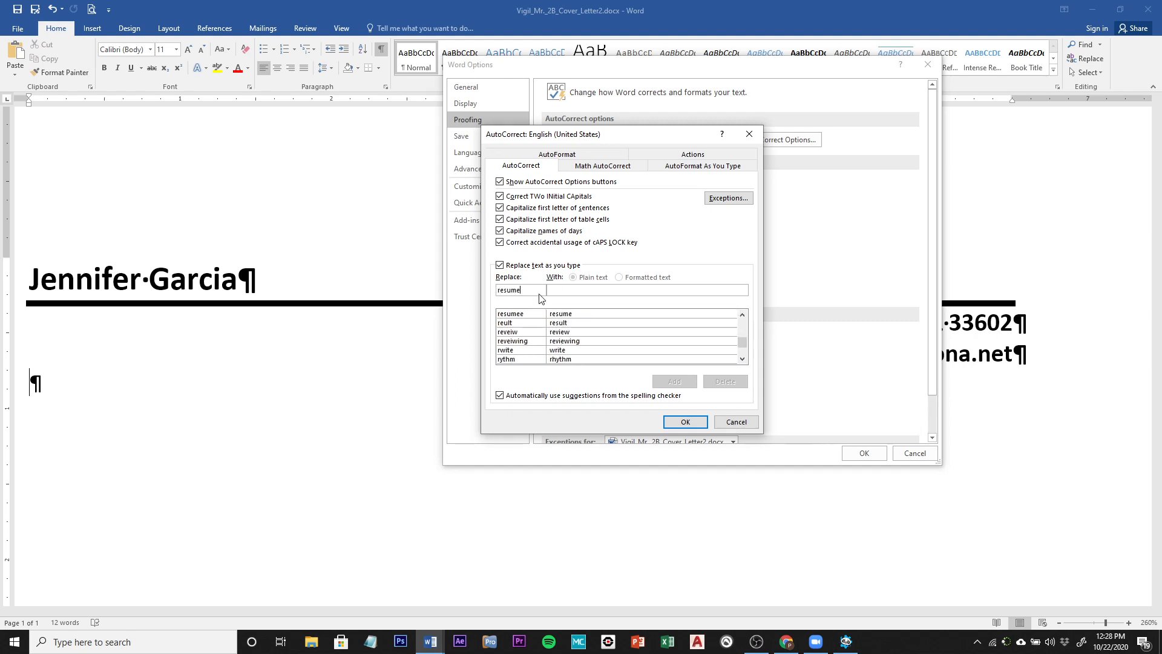
{"action": "type", "text": "e"}
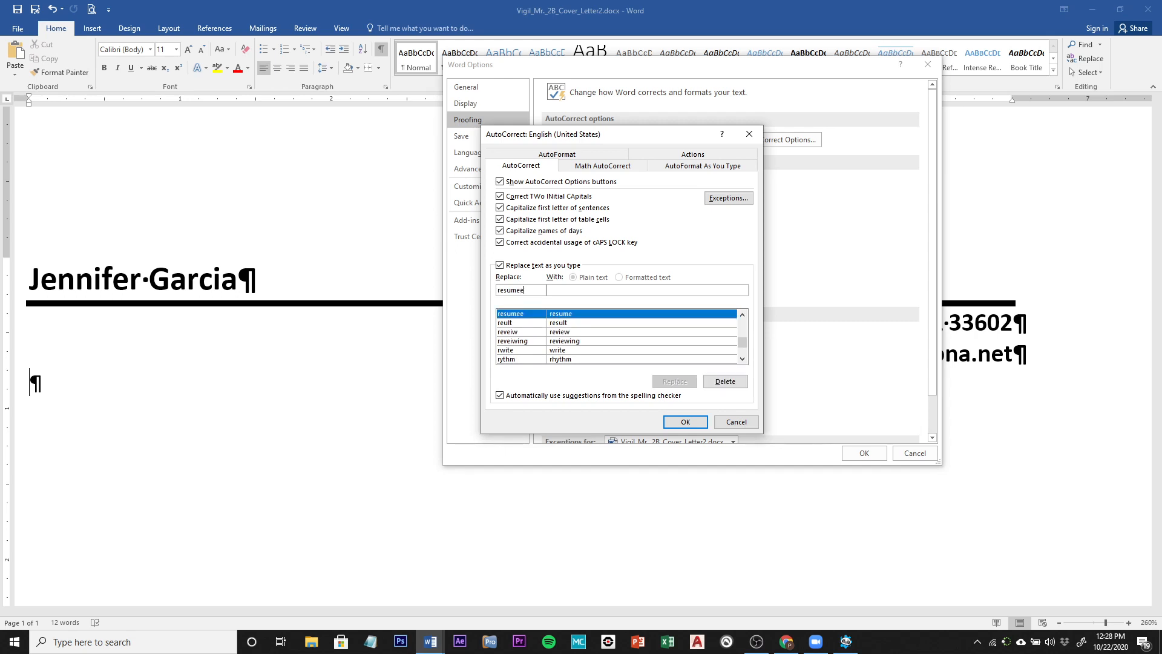
{"action": "left_click", "coordinate": [557, 291]}
{"action": "type", "text": "resume"}
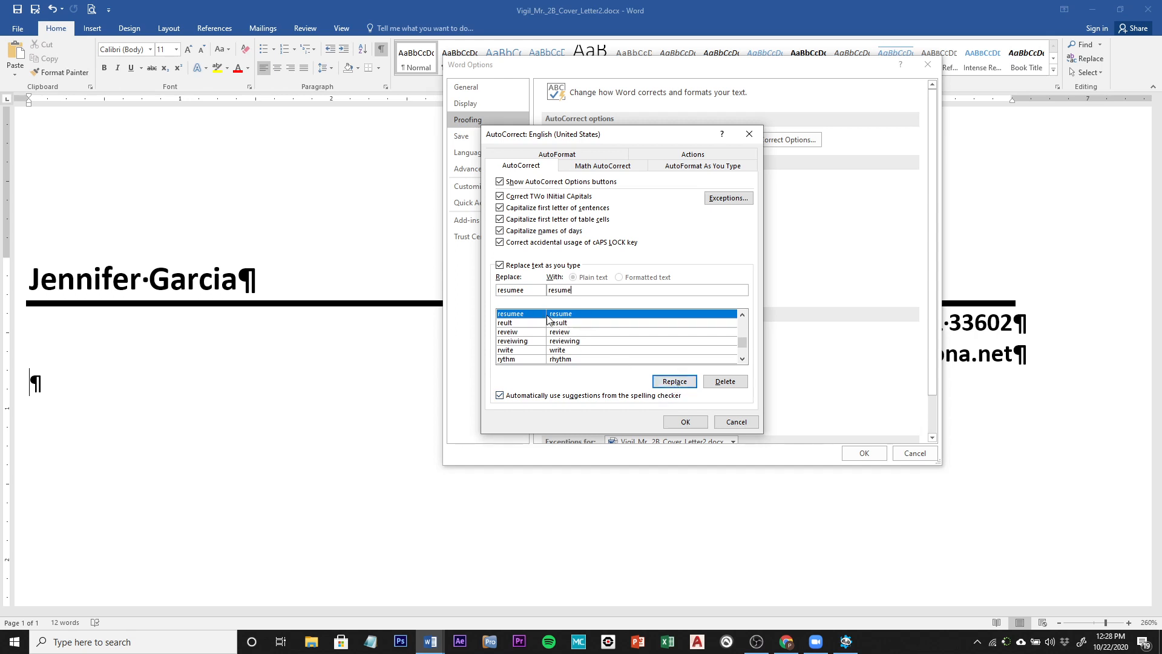
{"action": "left_click", "coordinate": [671, 382]}
{"action": "left_click", "coordinate": [560, 354]}
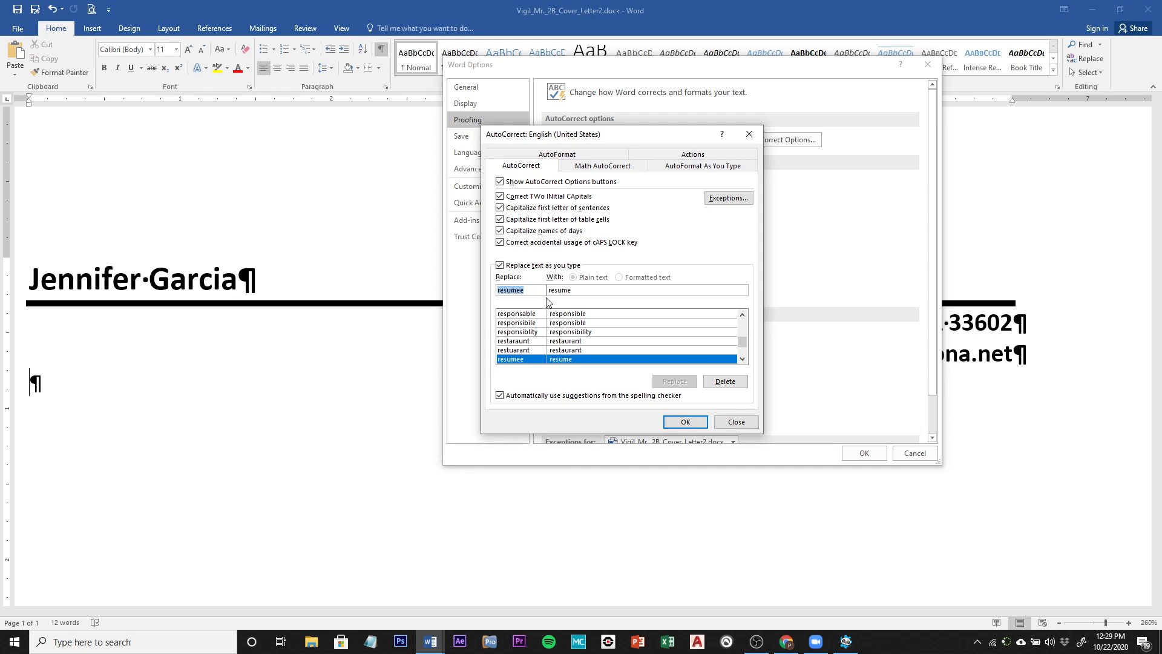
Step: Make 'computr' autocorrect to 'computer', then close AutoCorrect and Word Options
{"action": "type", "text": "com"}
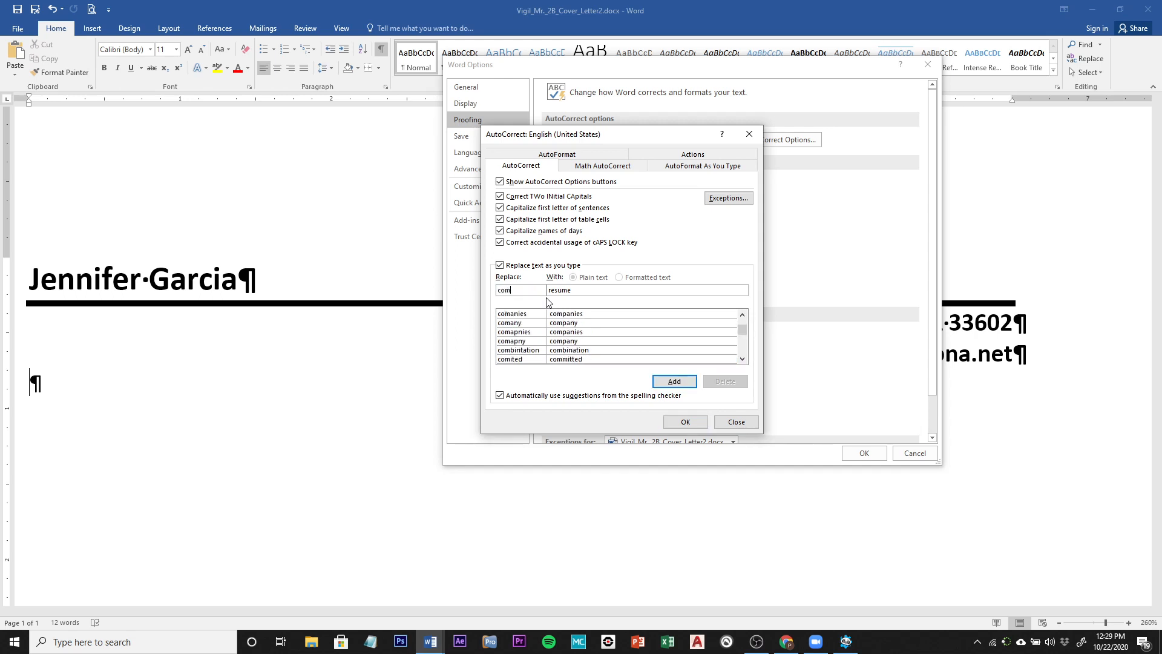
{"action": "type", "text": "pu"}
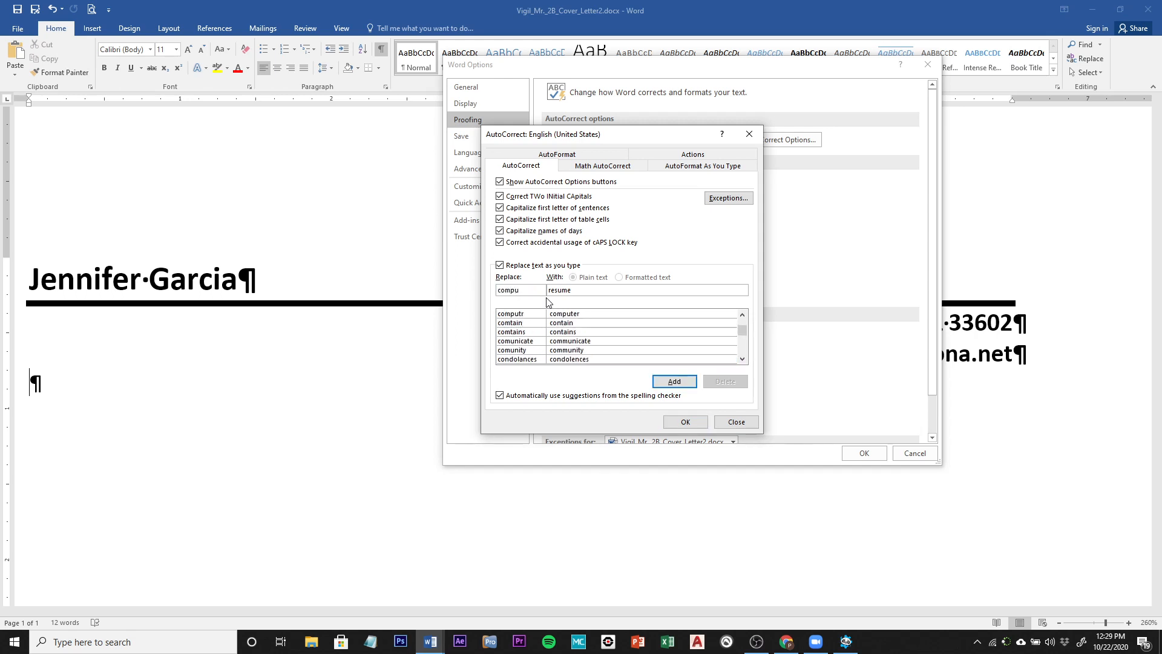
{"action": "type", "text": "tr"}
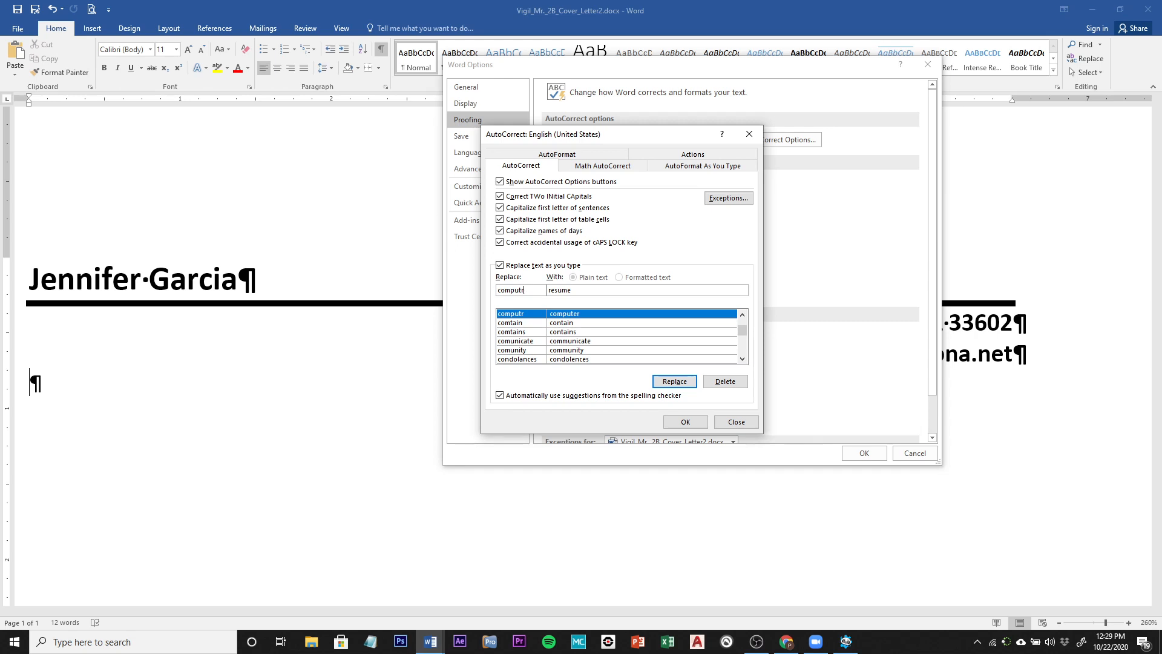
{"action": "double_click", "coordinate": [579, 293]}
{"action": "type", "text": "computer"}
{"action": "left_click", "coordinate": [674, 386]}
{"action": "left_click", "coordinate": [675, 386]}
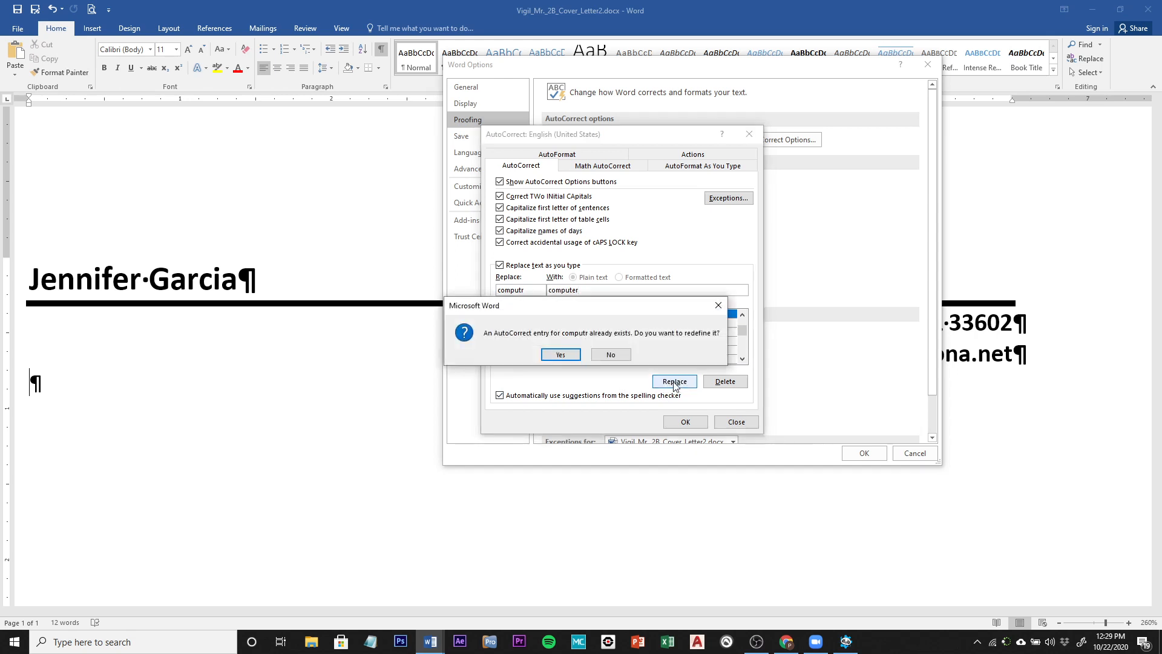
{"action": "left_click", "coordinate": [569, 355]}
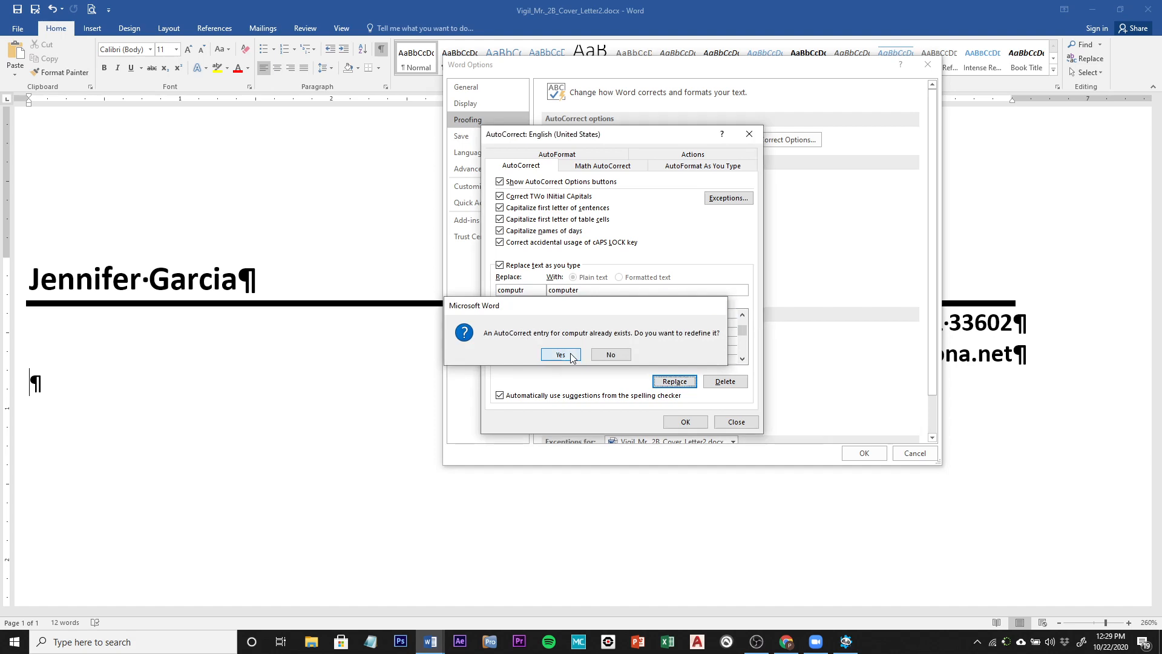
{"action": "left_click", "coordinate": [684, 422]}
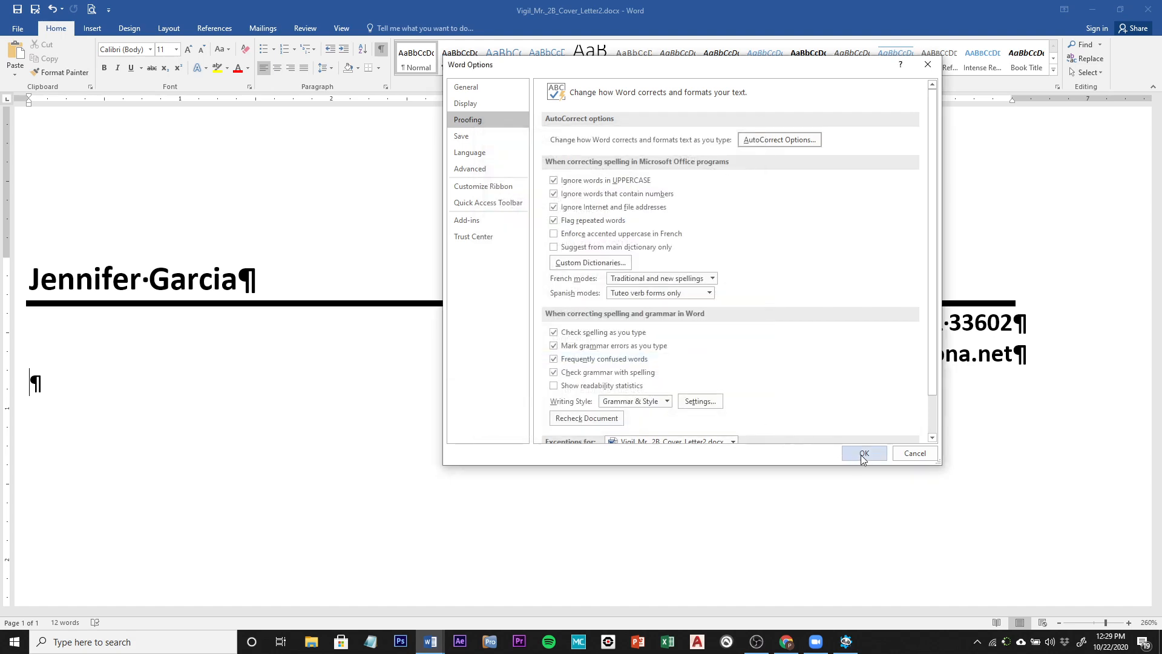
{"action": "left_click", "coordinate": [864, 453]}
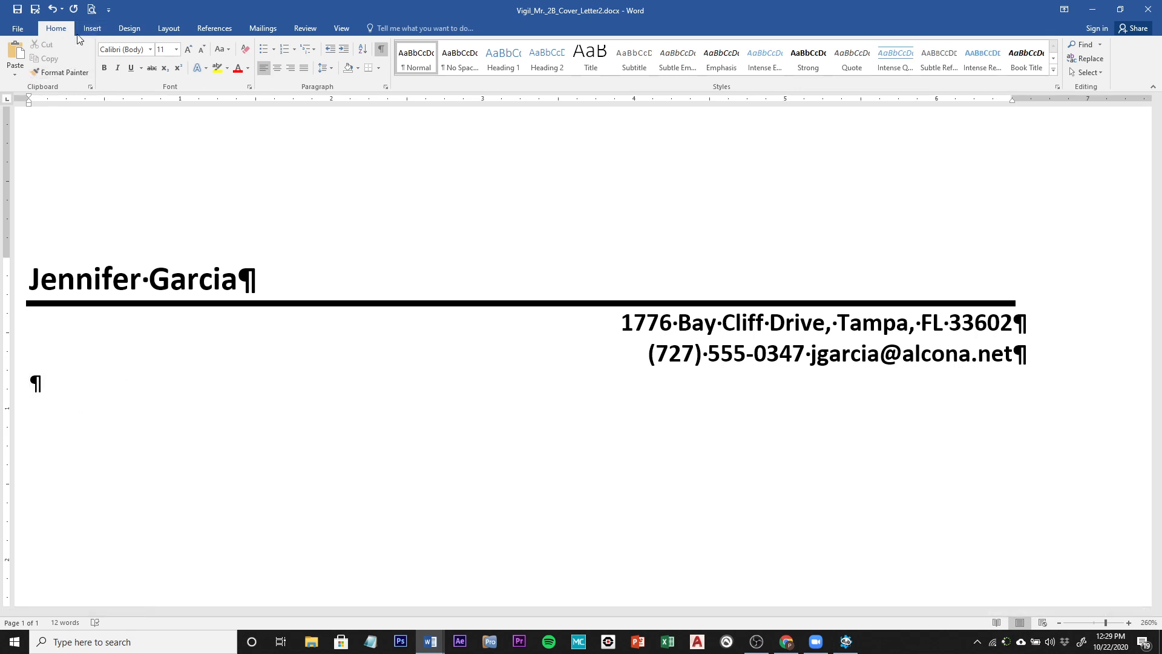
Step: Insert the date in the 'October 22, 2020' format via Date & Time
{"action": "left_click", "coordinate": [93, 29]}
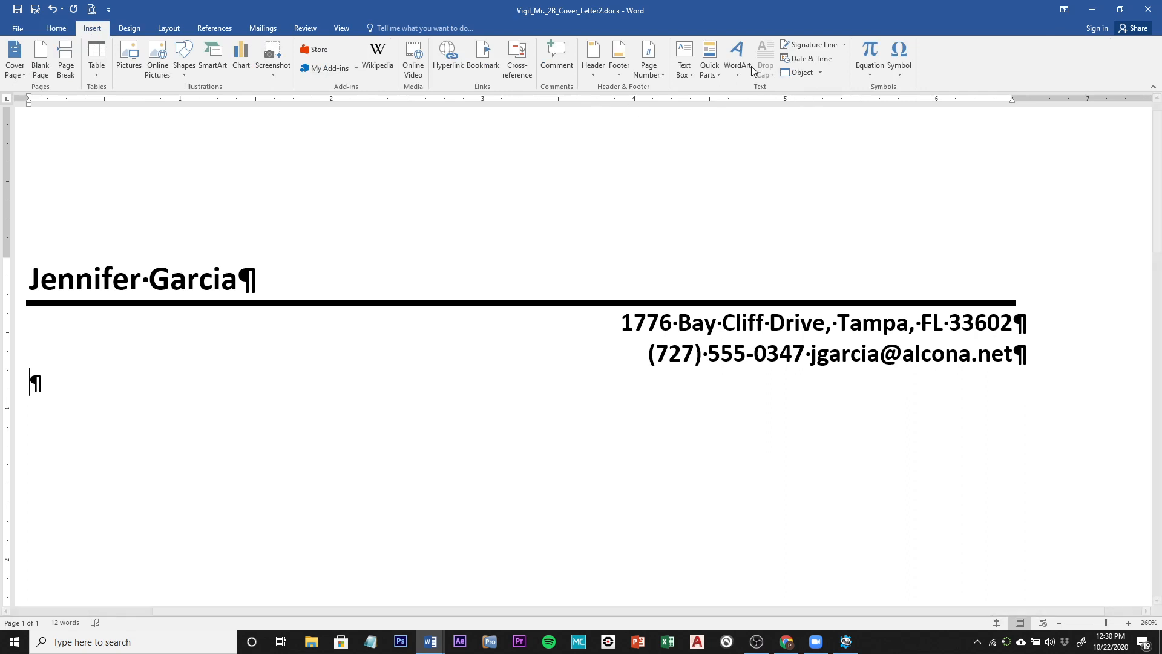
{"action": "left_click", "coordinate": [812, 58]}
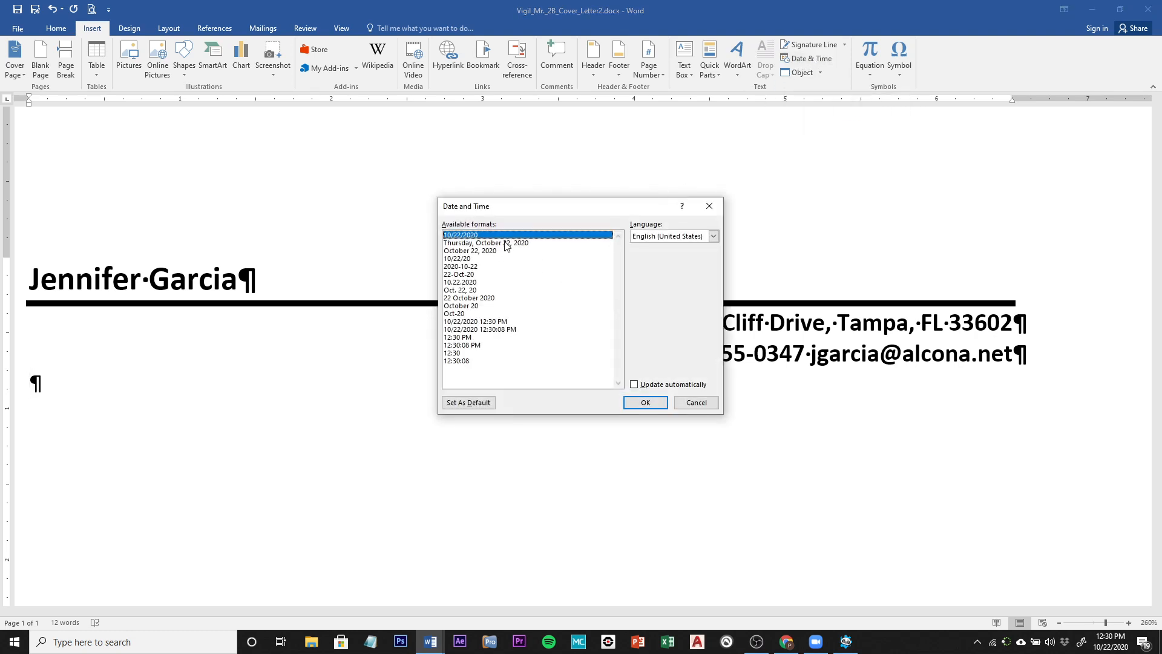
{"action": "left_click", "coordinate": [449, 253]}
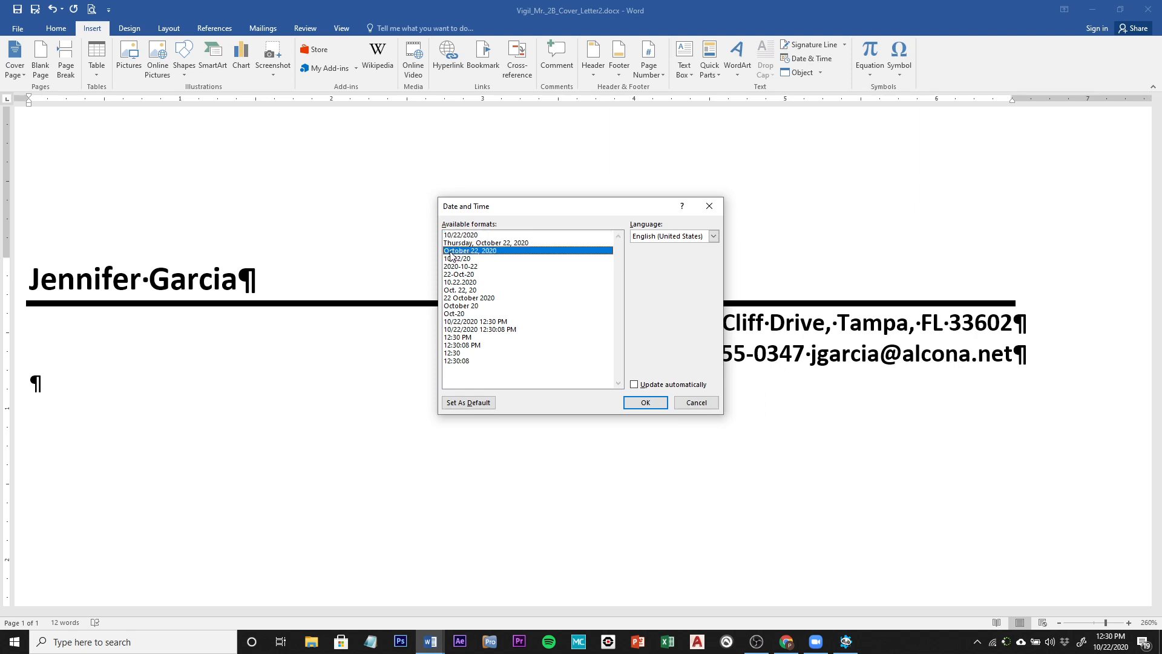
{"action": "left_click", "coordinate": [640, 401]}
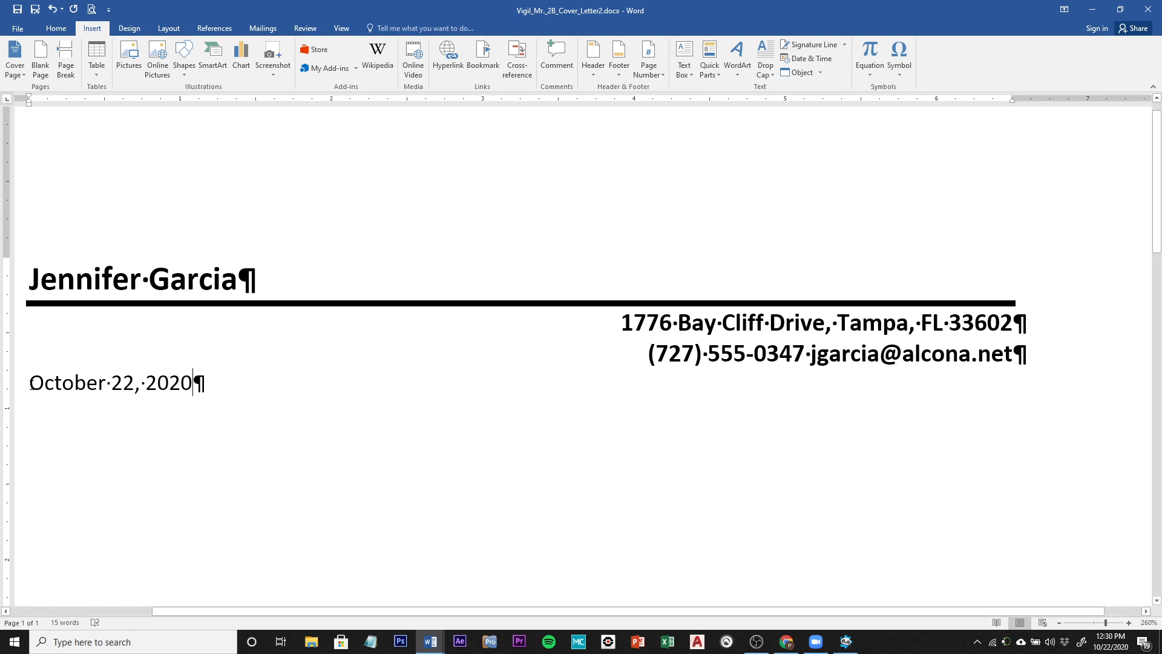
Step: Add blank lines above and below the October 22, 2020 date line
{"action": "left_click", "coordinate": [31, 385]}
{"action": "key", "text": "Return"}
{"action": "key", "text": "Return"}
{"action": "key", "text": "Return"}
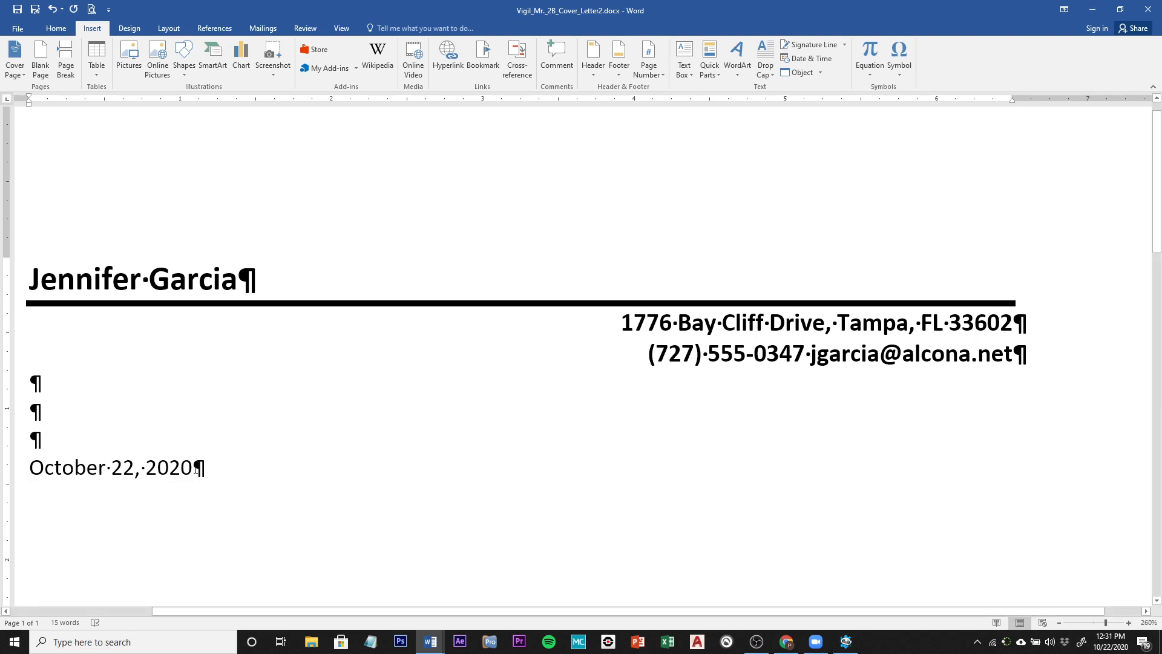
{"action": "left_click", "coordinate": [197, 470]}
{"action": "key", "text": "Return"}
{"action": "key", "text": "Return"}
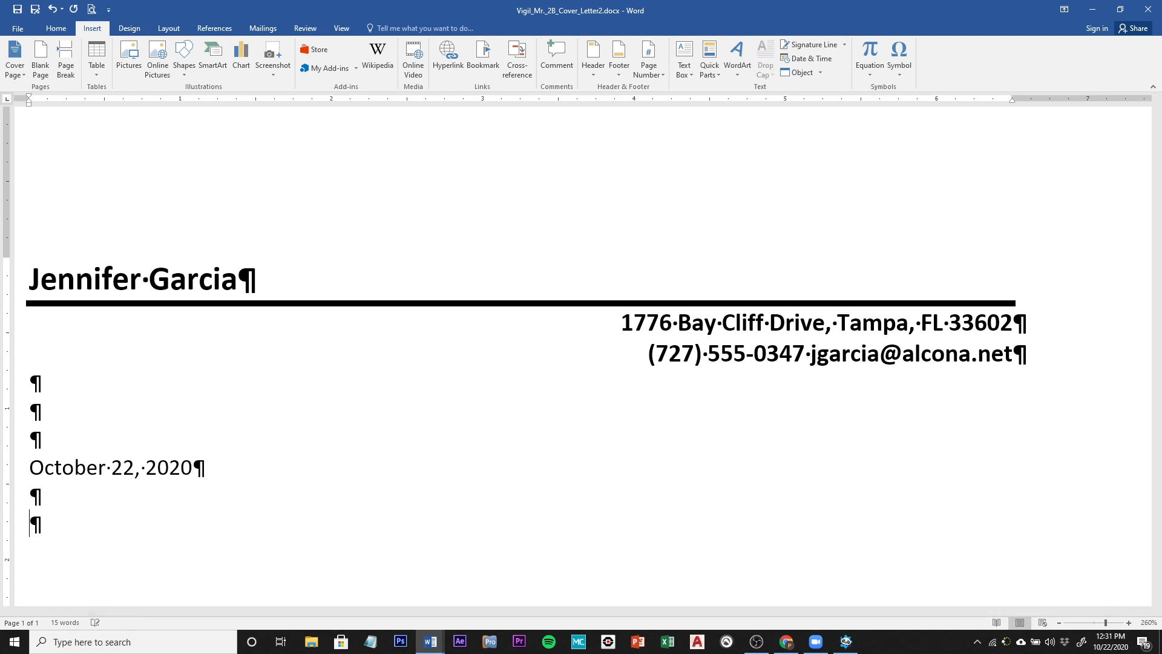
{"action": "key", "text": "Return"}
{"action": "key", "text": "Return"}
Step: Type the inside address: director's name and title, Florida Port Community College Career Center, street, city
{"action": "type", "text": "Ms"}
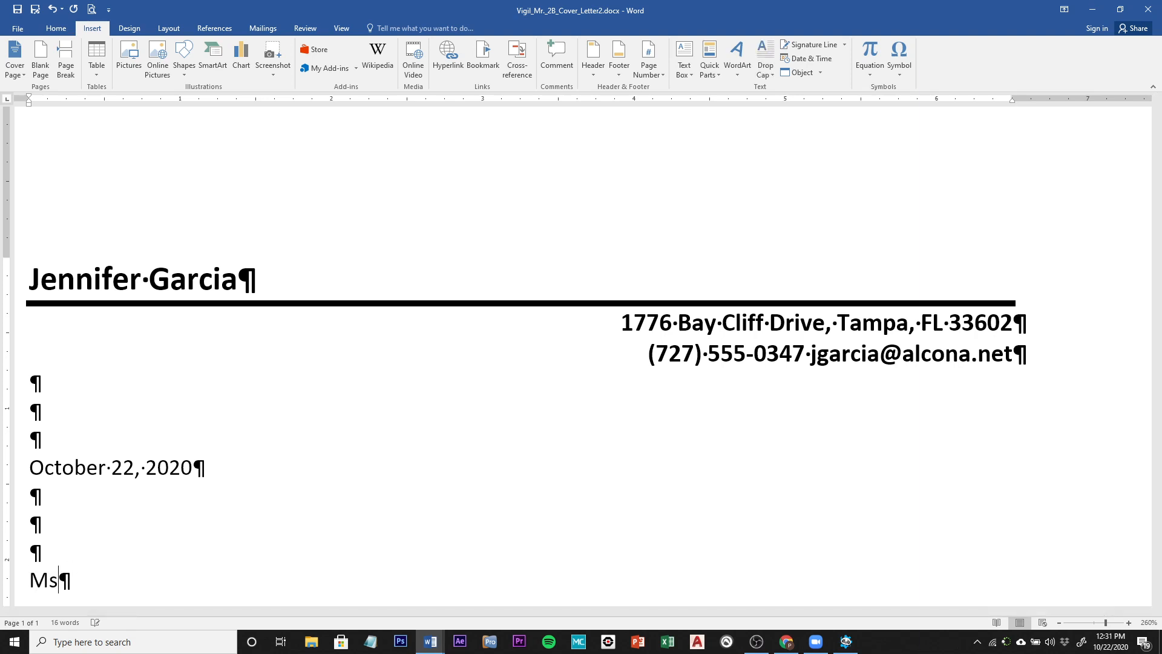
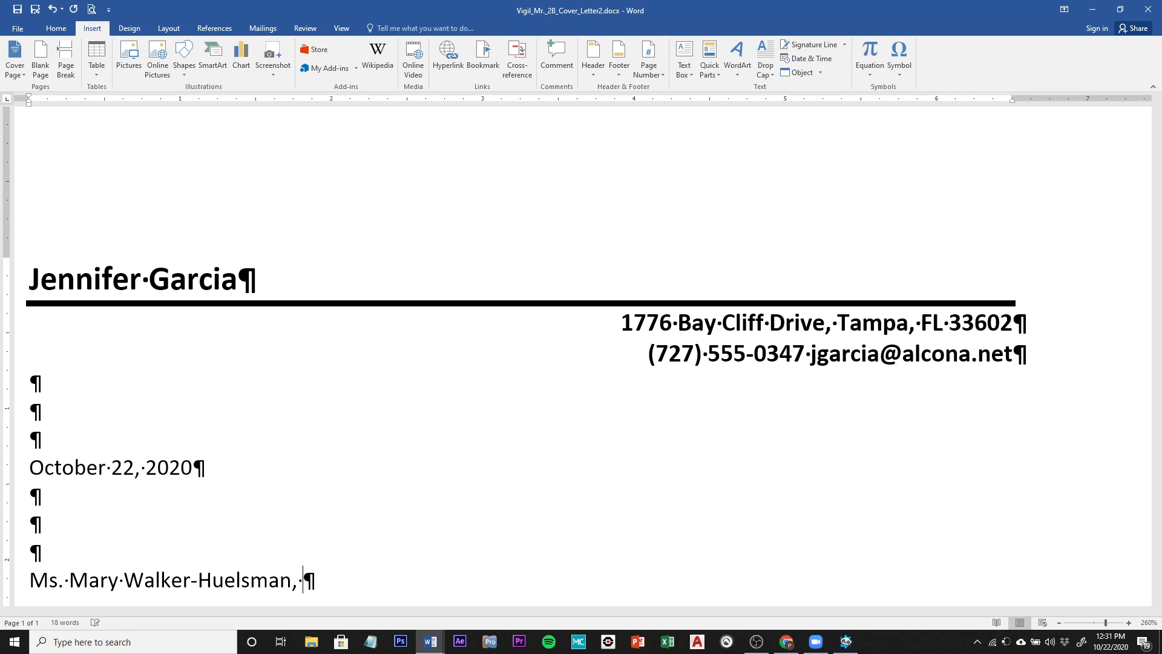
{"action": "type", "text": "Director"}
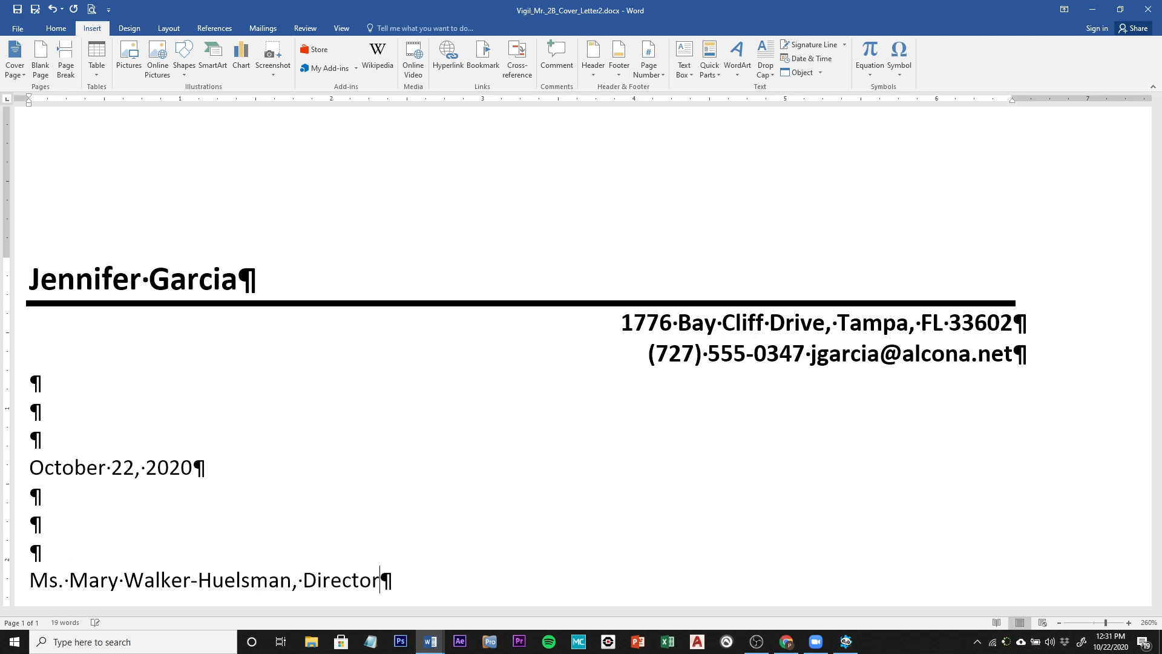
{"action": "key", "text": "Return"}
{"action": "type", "text": "Flor"}
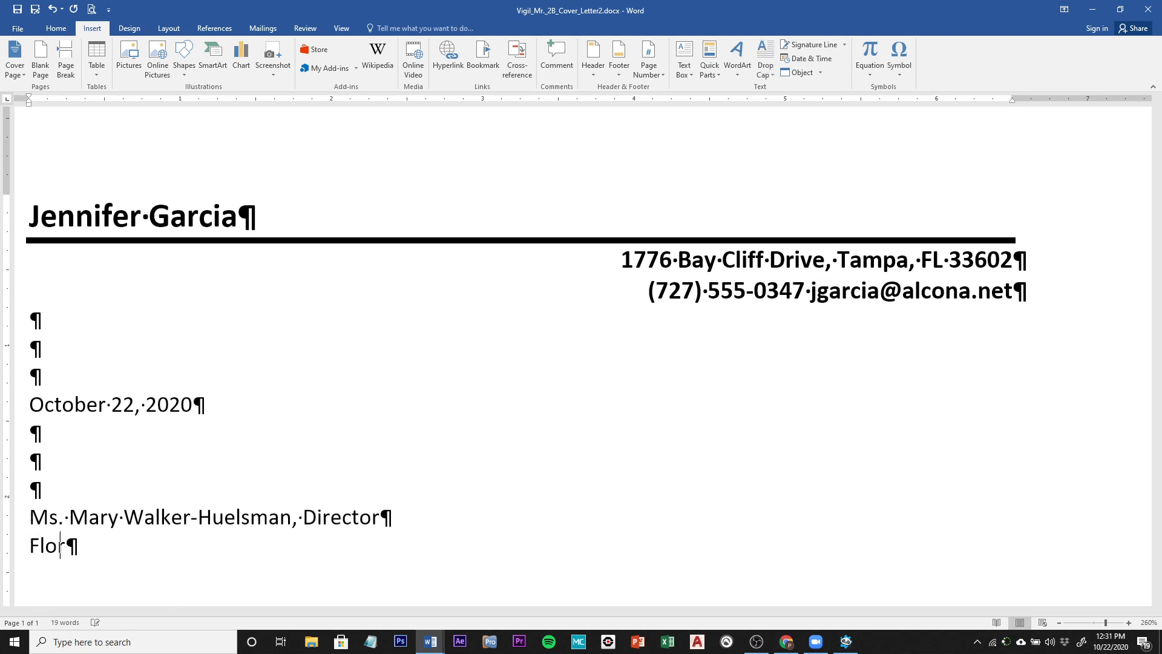
{"action": "type", "text": "ida Po"}
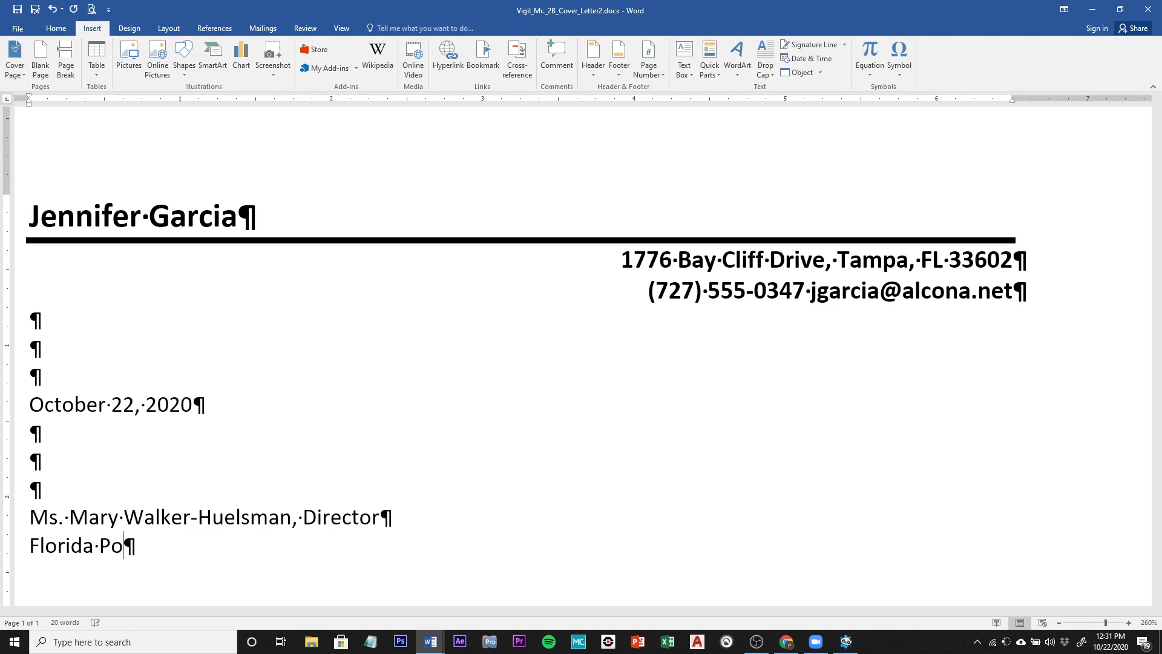
{"action": "type", "text": "rt Comm"}
{"action": "type", "text": "uni"}
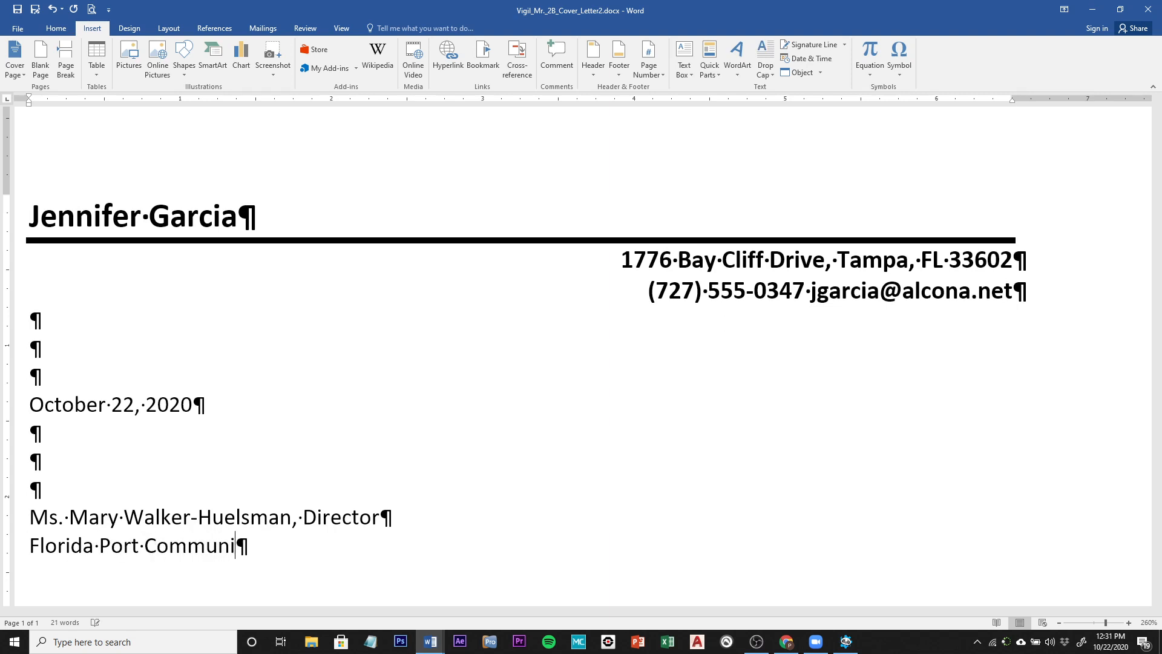
{"action": "type", "text": "ty College"}
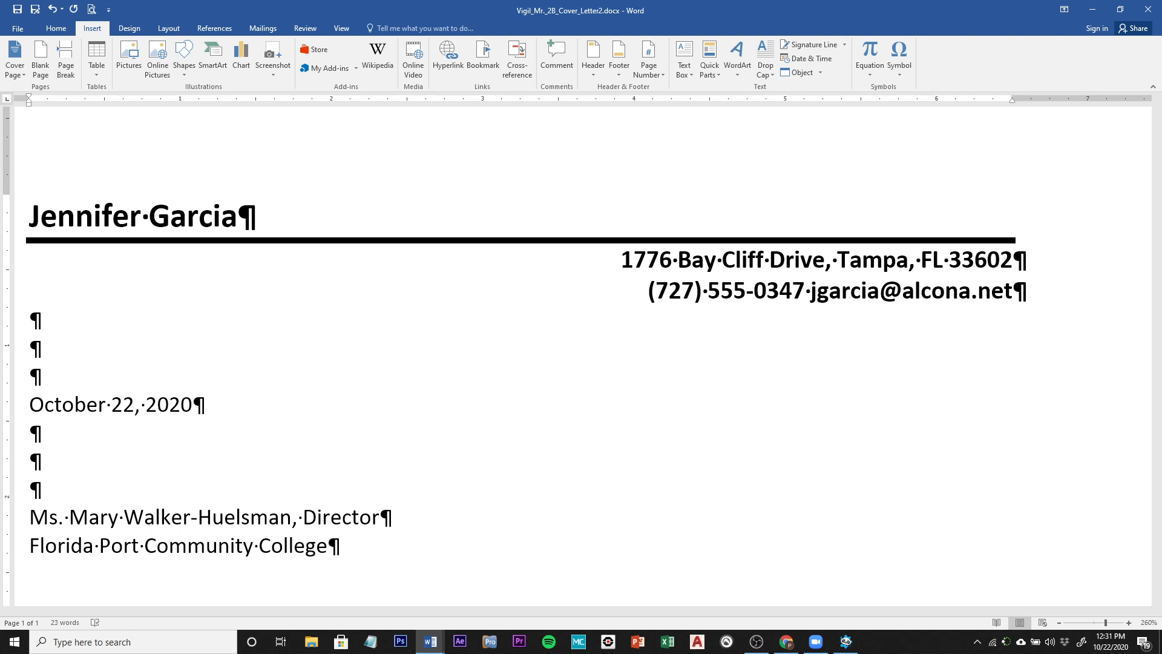
{"action": "type", "text": " Career "}
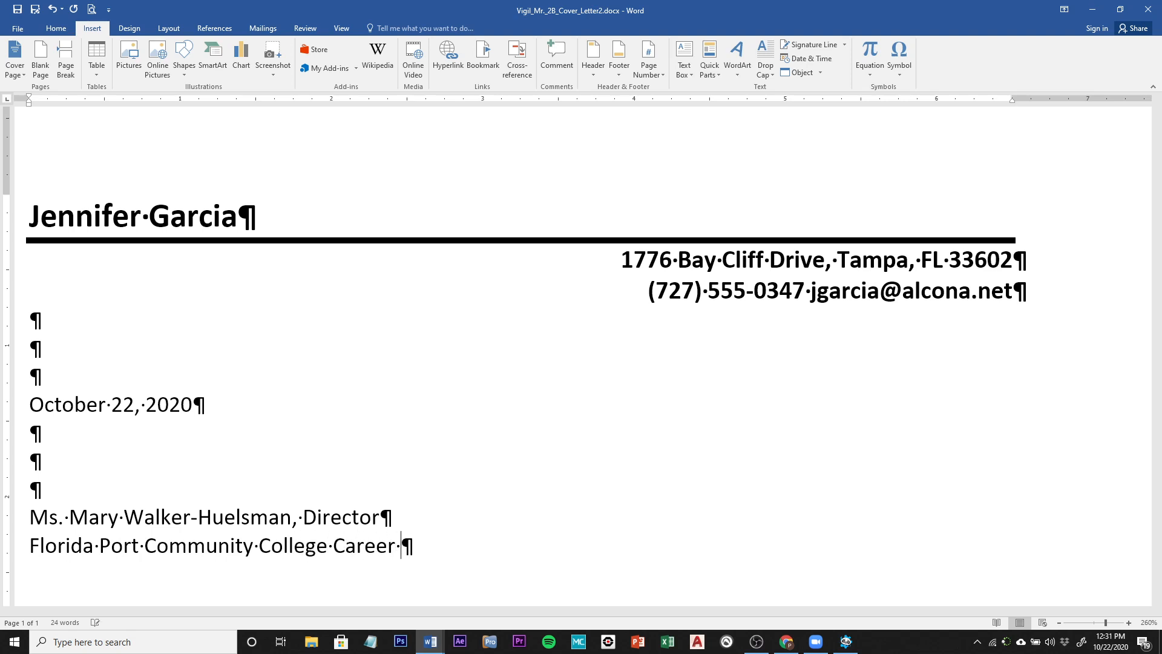
{"action": "type", "text": "Center"}
{"action": "key", "text": "Return"}
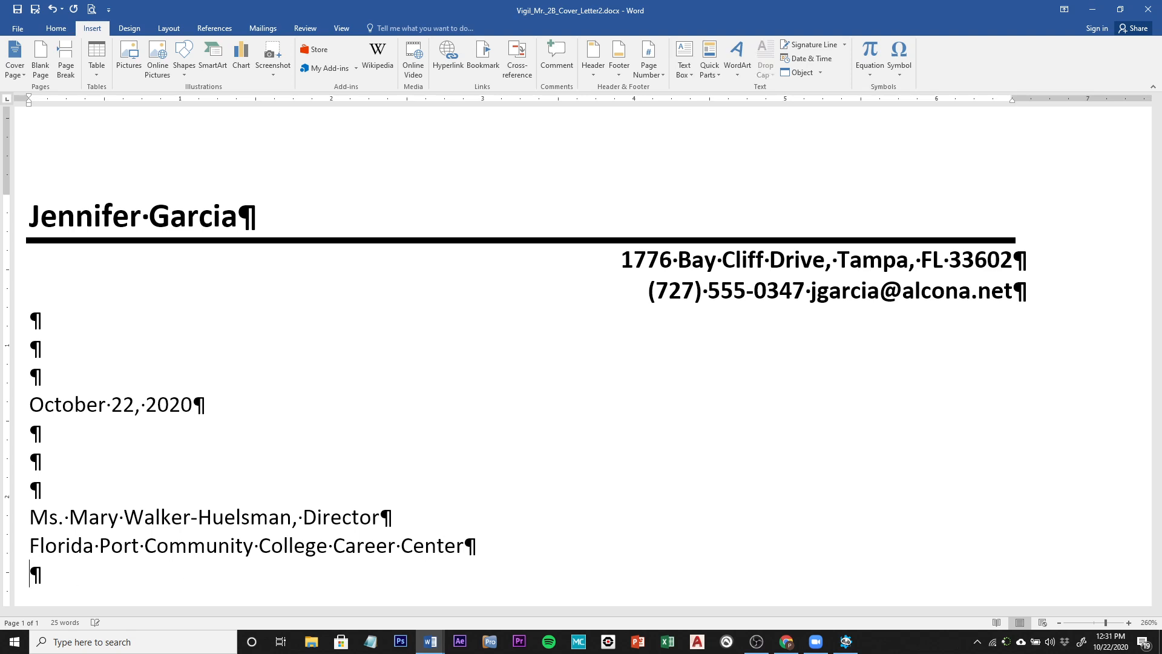
{"action": "type", "text": "274"}
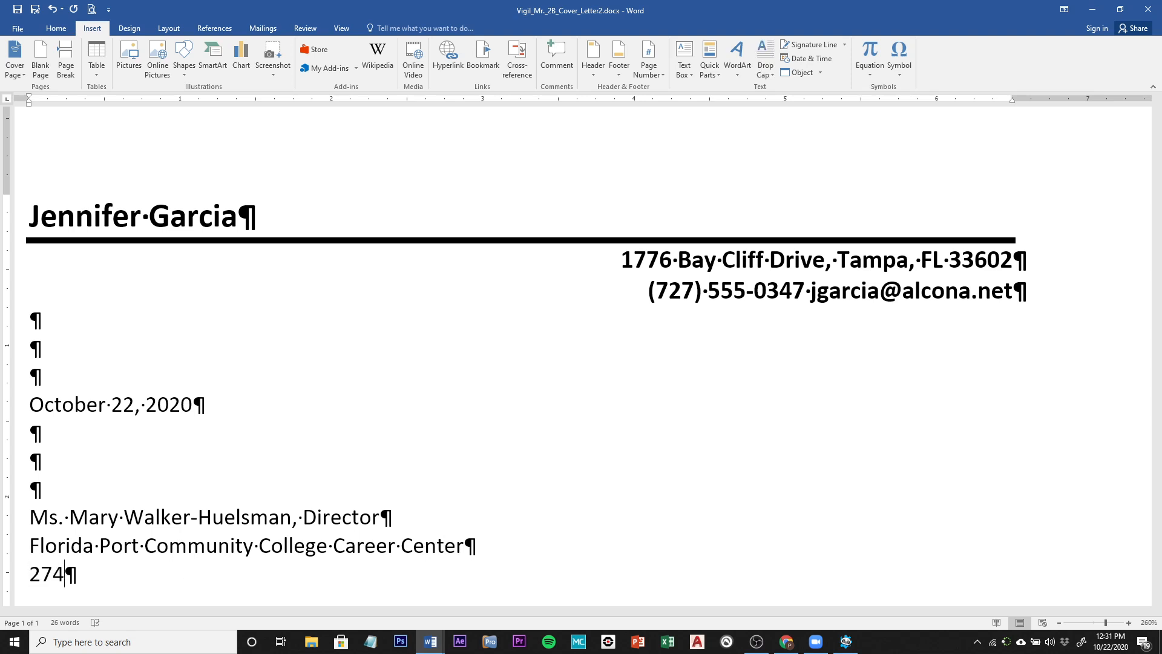
{"action": "type", "text": "5 Oakland"}
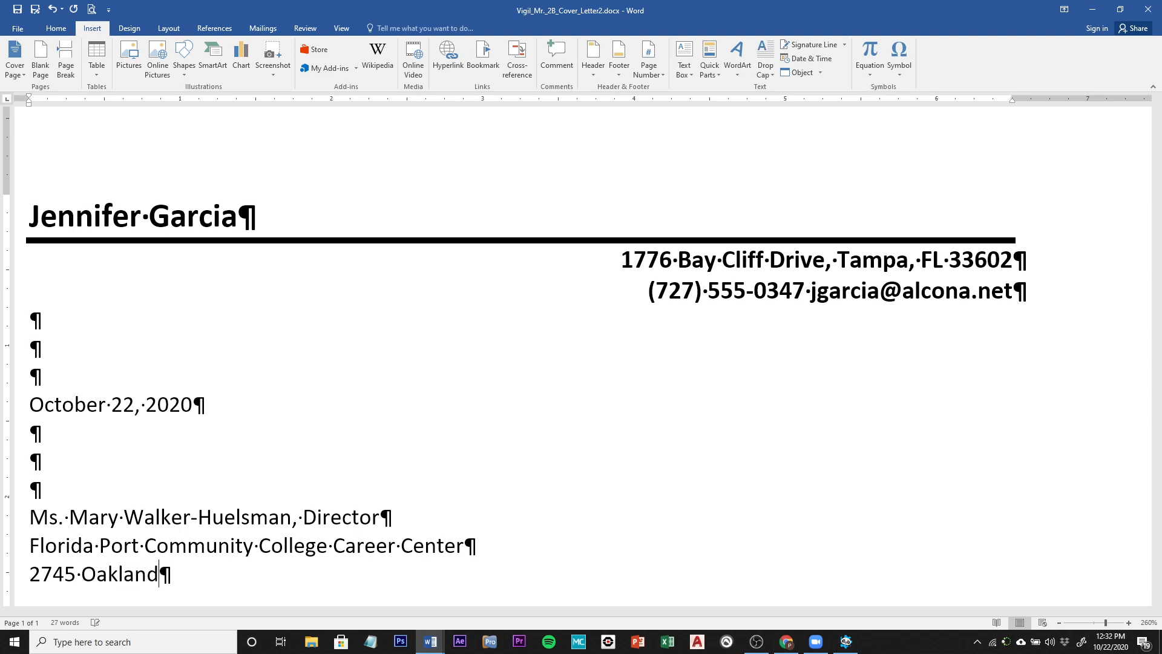
{"action": "type", "text": " Avenue"}
{"action": "key", "text": "Return"}
{"action": "type", "text": "S"}
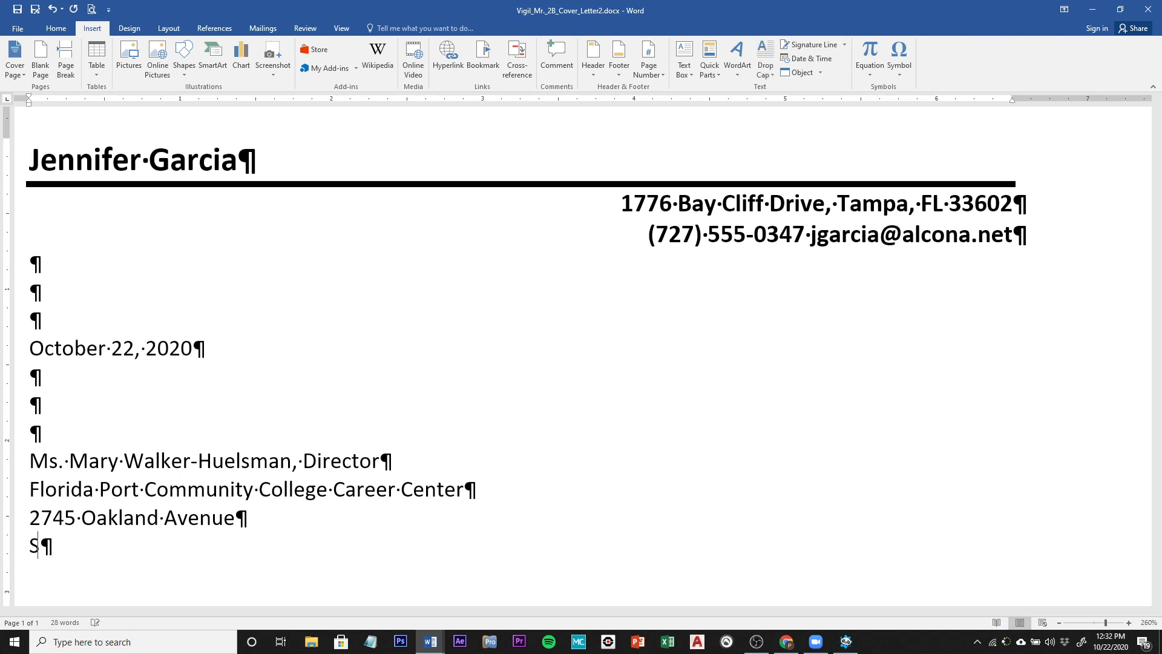
{"action": "type", "text": "t. Petersberg"}
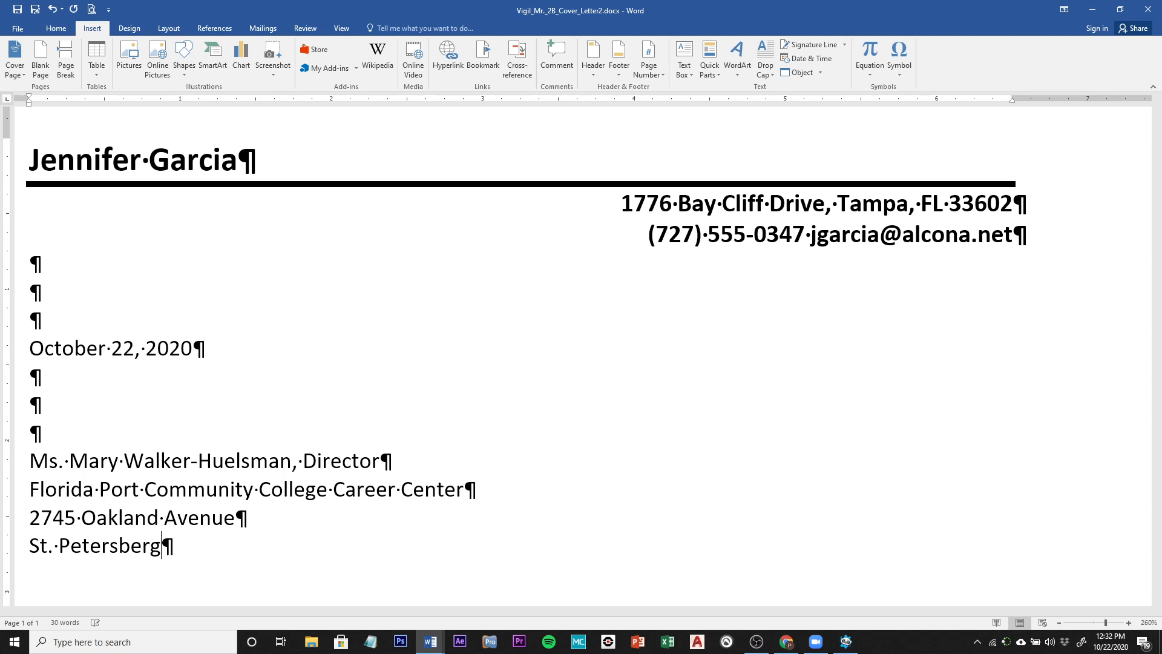
{"action": "type", "text": ","}
{"action": "key", "text": "BackSpace"}
{"action": "key", "text": "BackSpace"}
{"action": "key", "text": "BackSpace"}
{"action": "key", "text": "BackSpace"}
{"action": "key", "text": "BackSpace"}
{"action": "type", "text": "ur"}
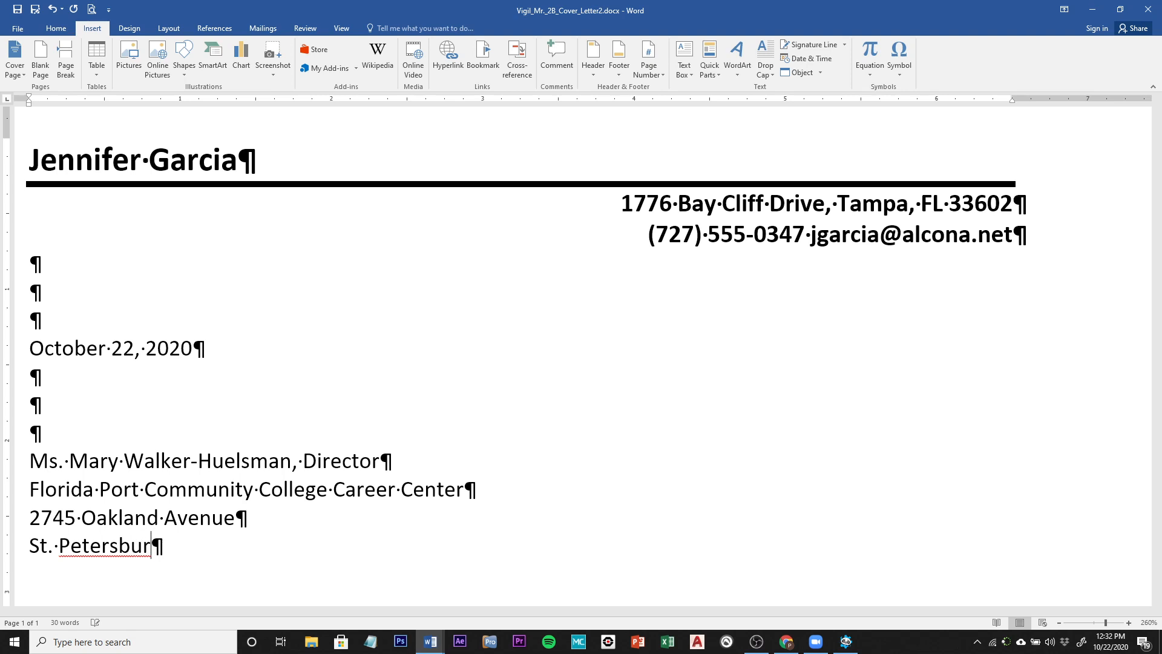
{"action": "type", "text": "g, F"}
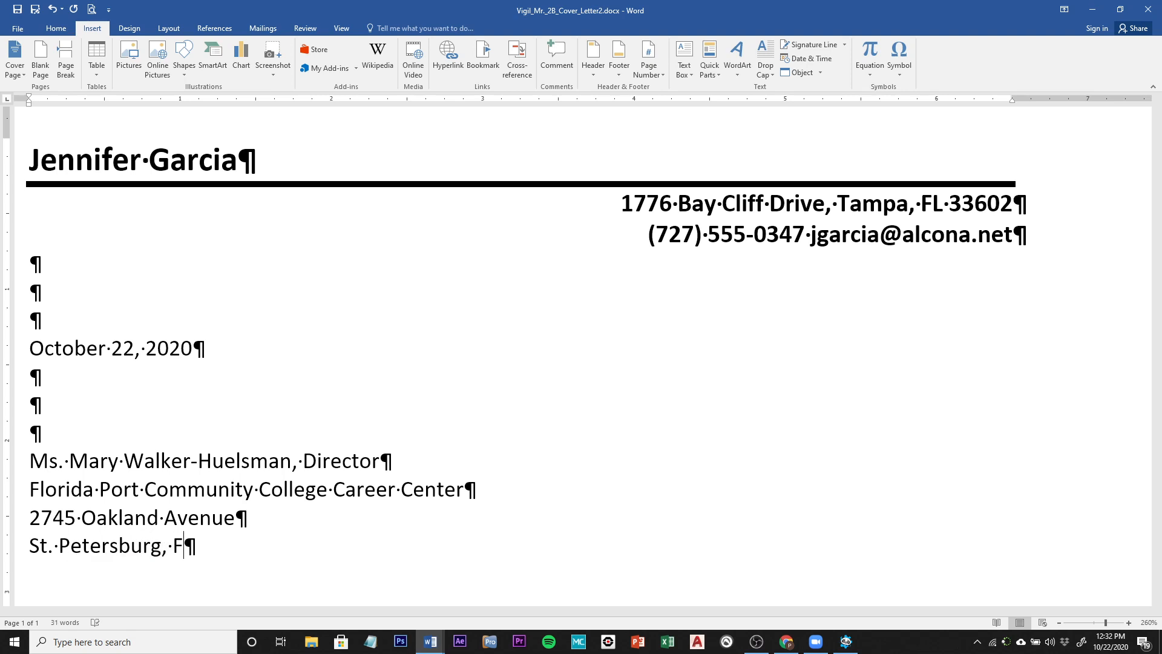
{"action": "type", "text": "L 3371"}
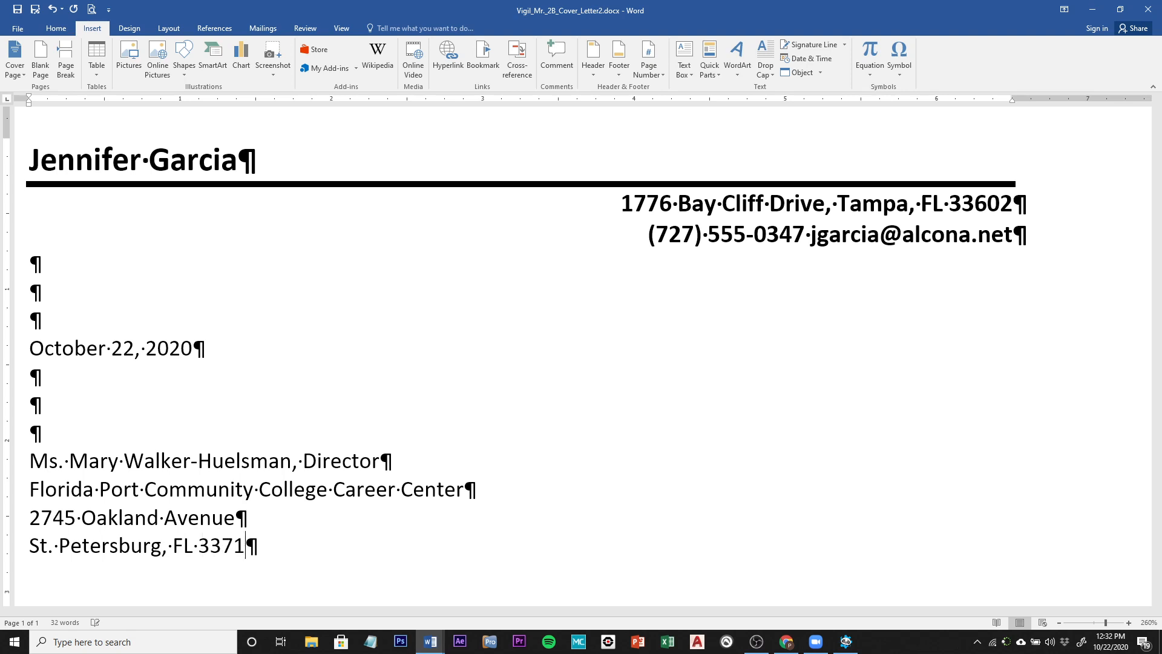
{"action": "type", "text": "3"}
{"action": "key", "text": "Return"}
{"action": "key", "text": "Return"}
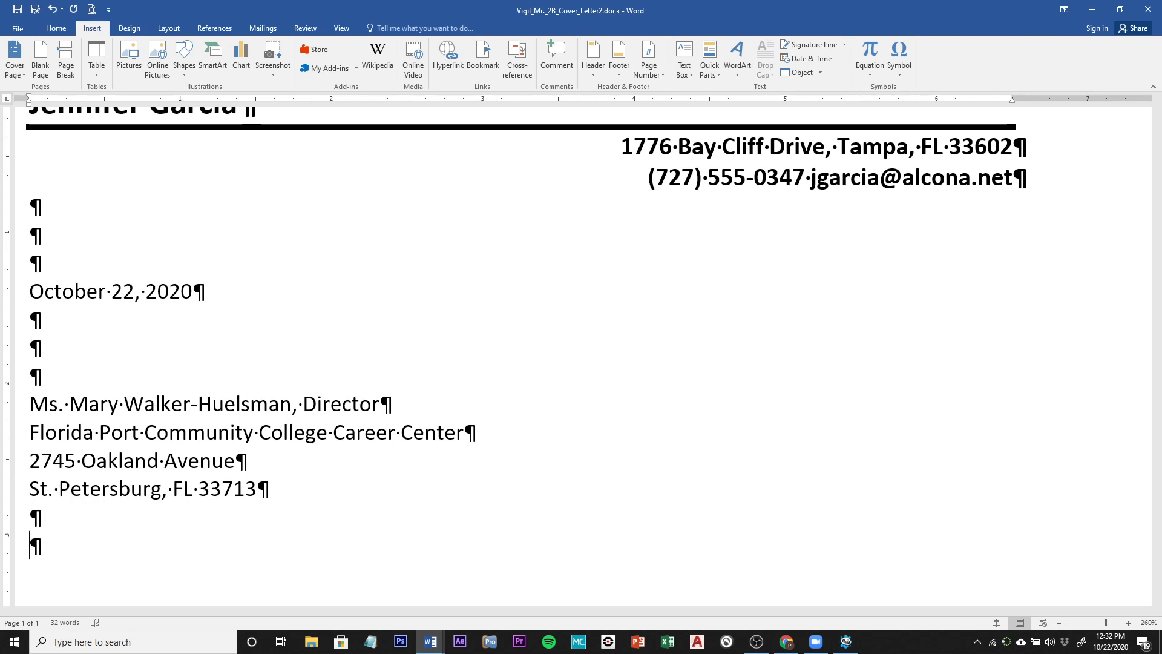
Step: Type the salutation to the director ending with a colon, followed by two blank lines
{"action": "type", "text": "Dear "}
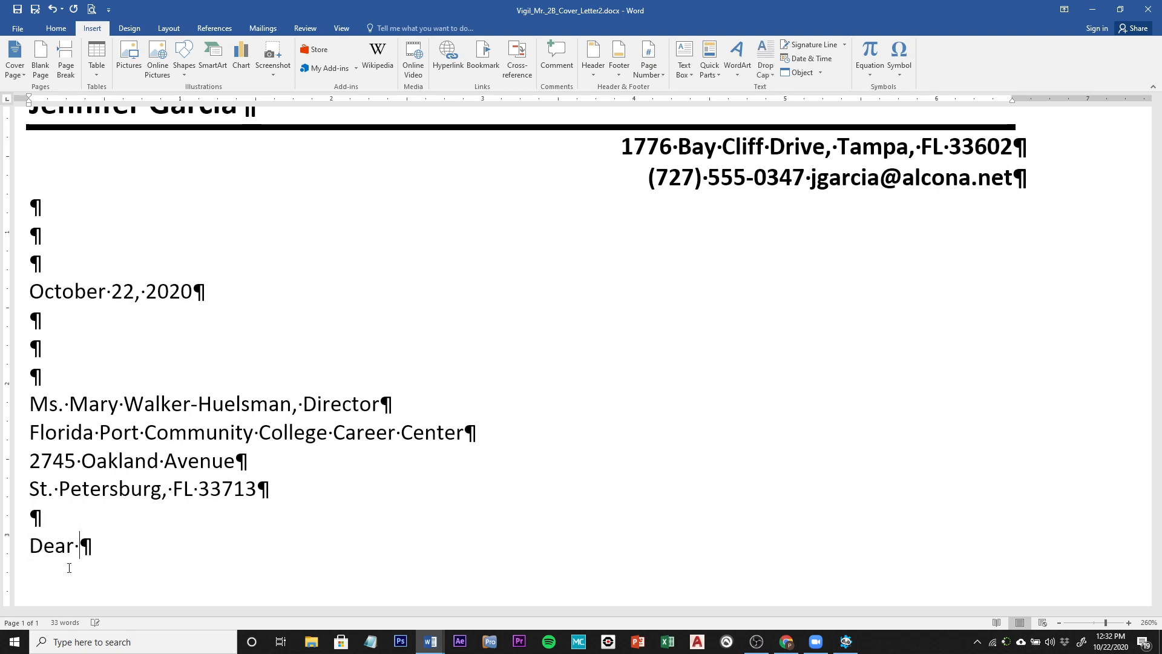
{"action": "type", "text": "Ms. Wal"}
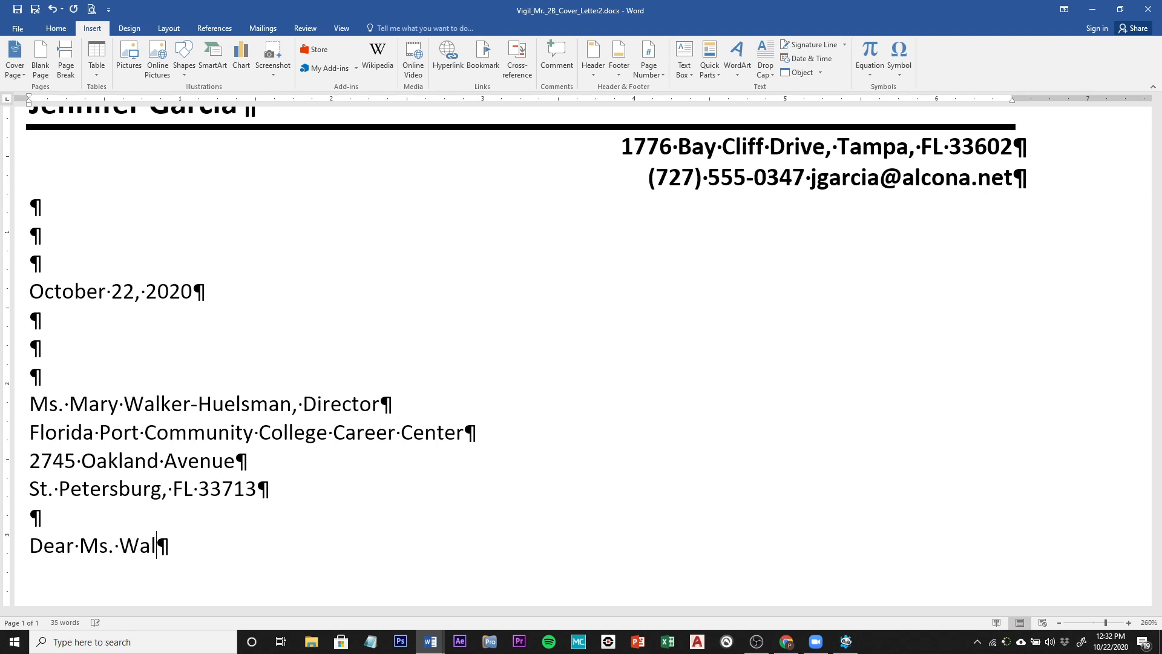
{"action": "type", "text": "ker-Huelsman"}
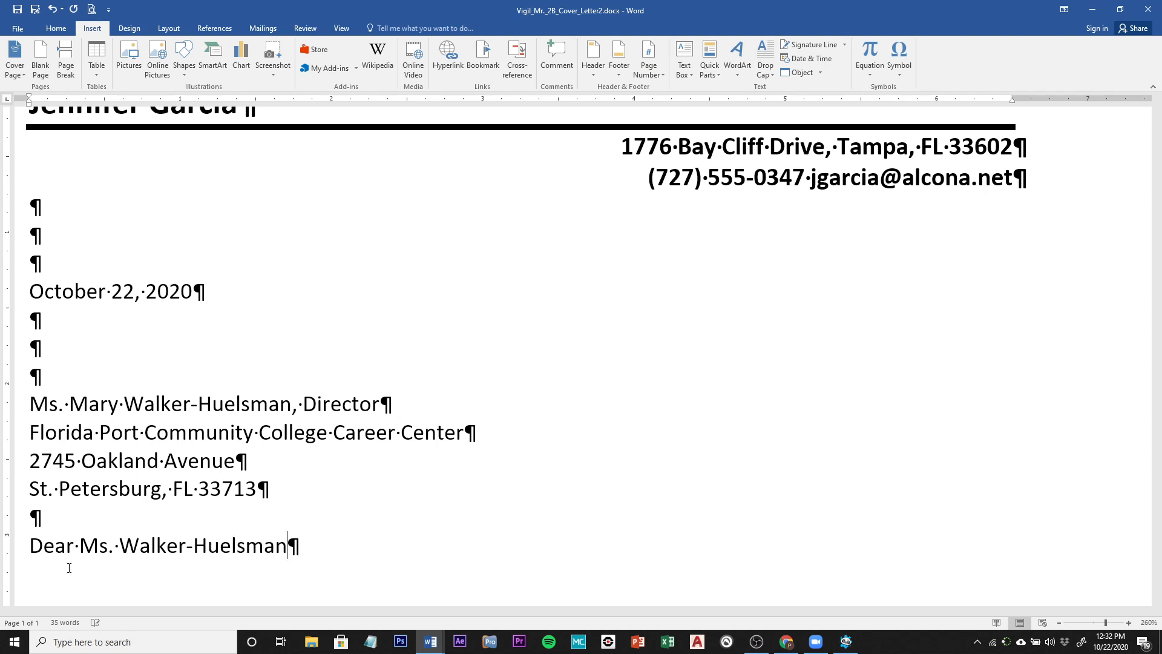
{"action": "type", "text": ":"}
{"action": "key", "text": "Return"}
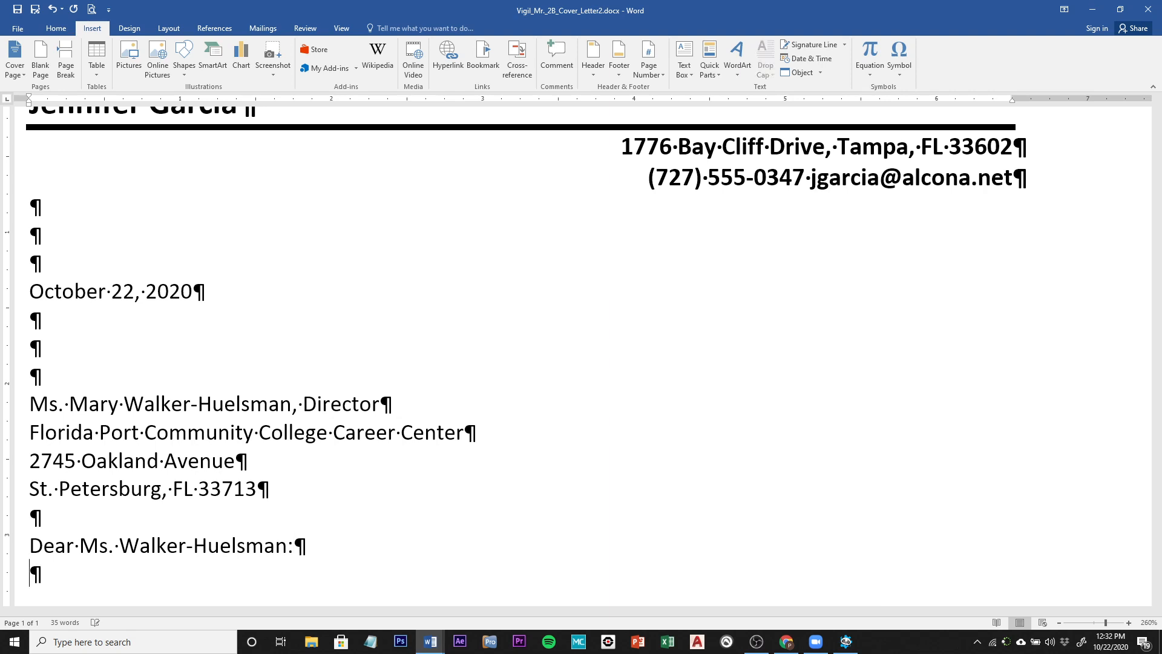
{"action": "key", "text": "Return"}
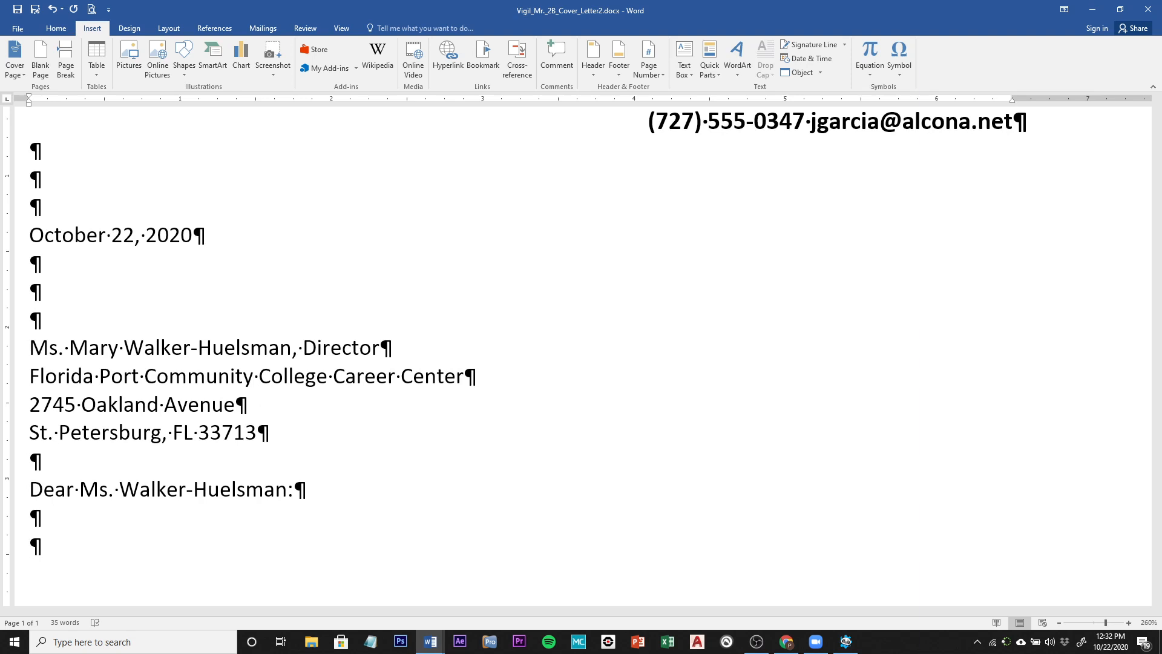
Step: Type the opening paragraph about computer and communication skills and the FPCC certificate, fixing 'resumee'
{"action": "type", "text": "i"}
{"action": "key", "text": "BackSpace"}
{"action": "type", "text": "I am seekin"}
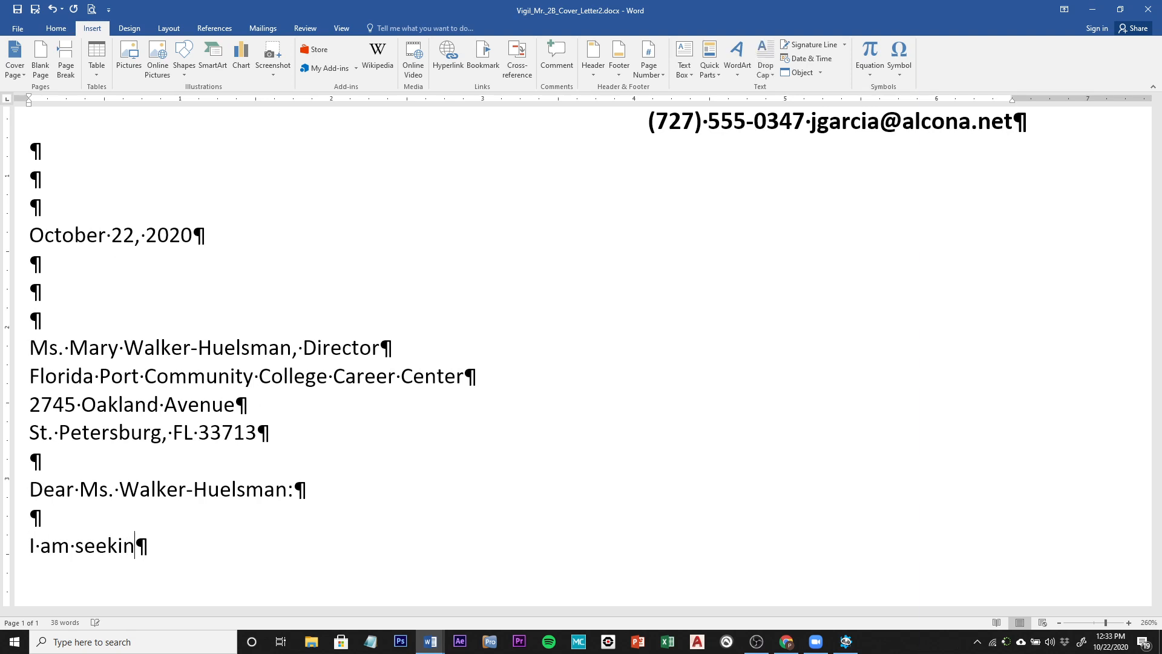
{"action": "type", "text": "g a position "}
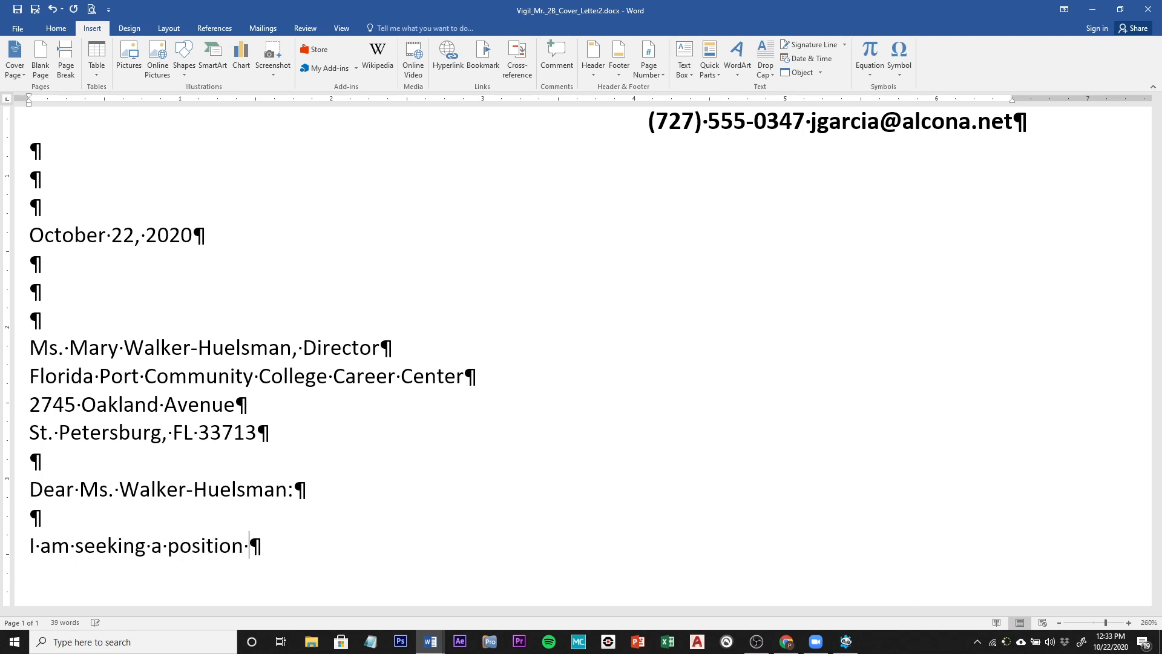
{"action": "type", "text": "in wit"}
{"action": "type", "text": "c"}
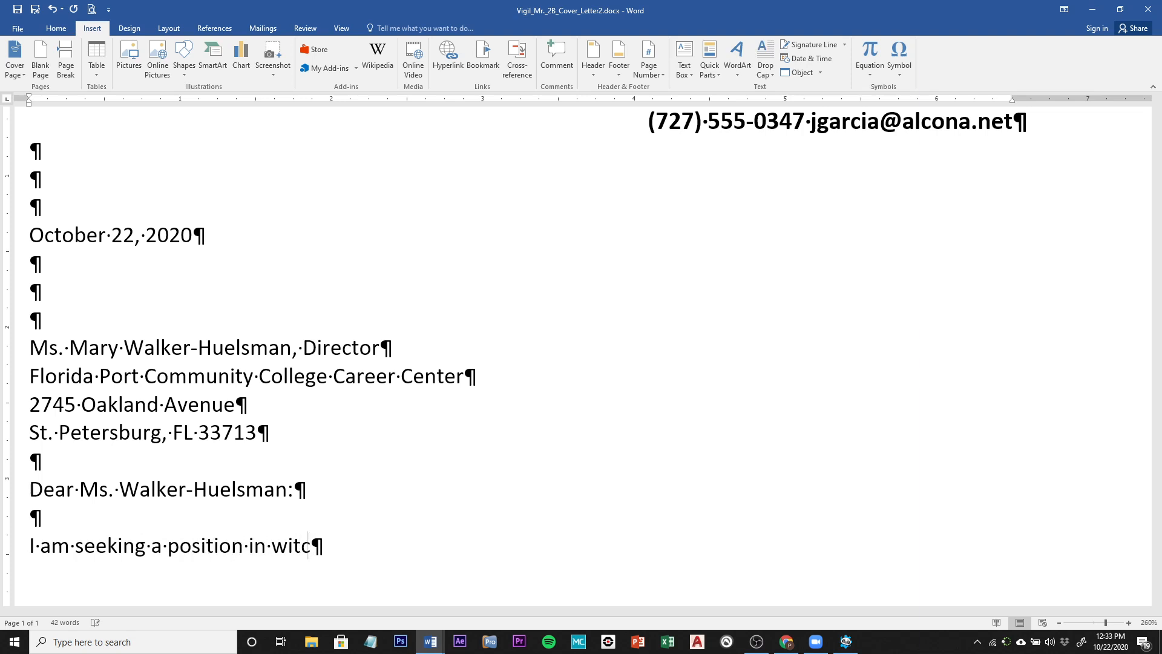
{"action": "type", "text": "h I can use my"}
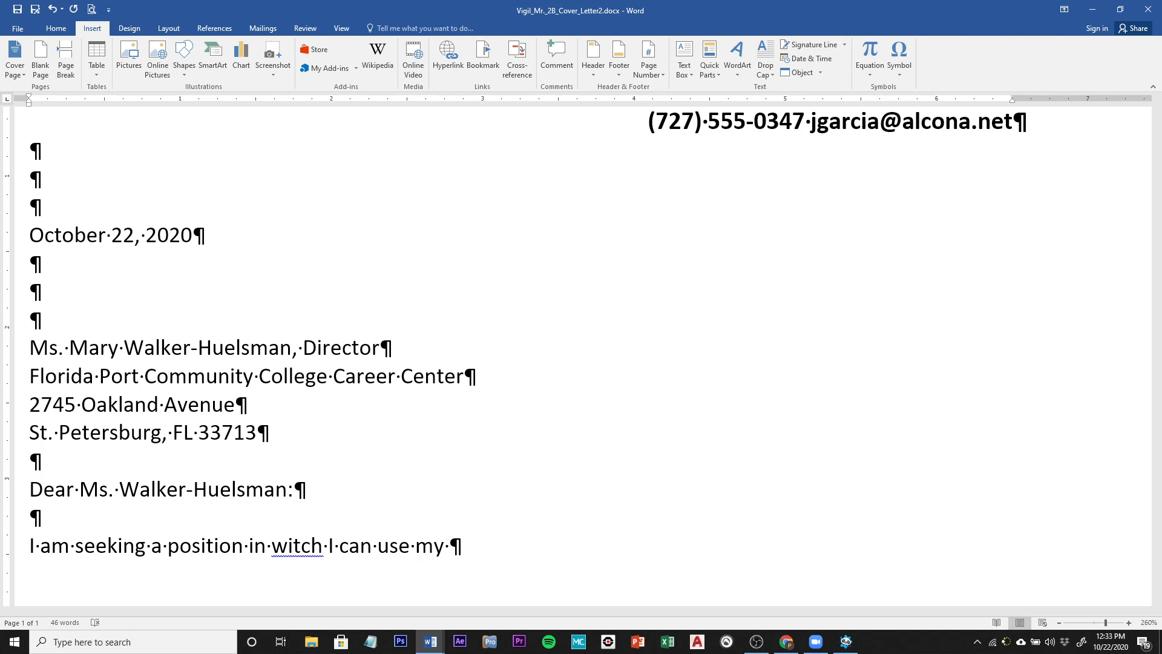
{"action": "type", "text": "computr"}
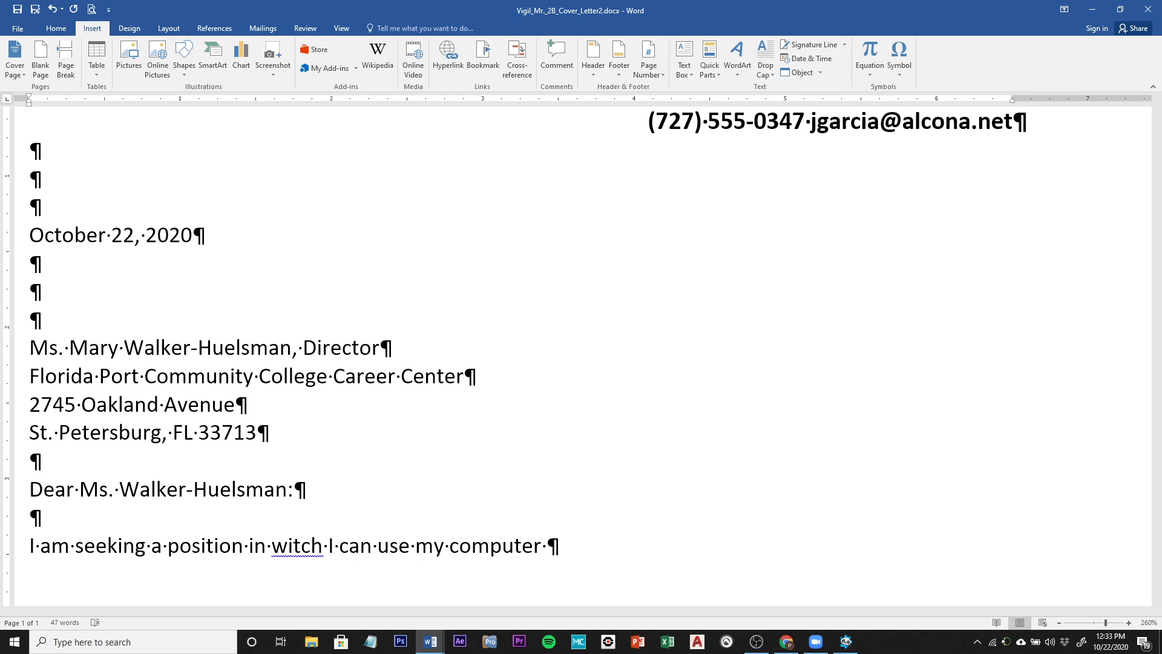
{"action": "type", "text": "and com"}
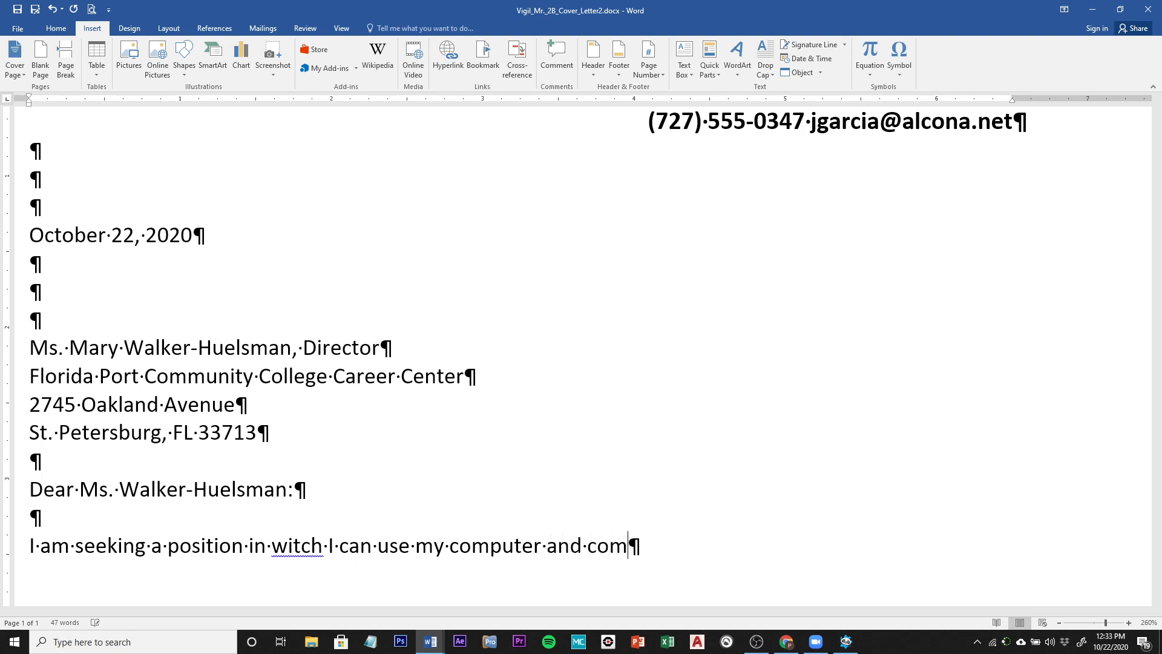
{"action": "type", "text": "munication s"}
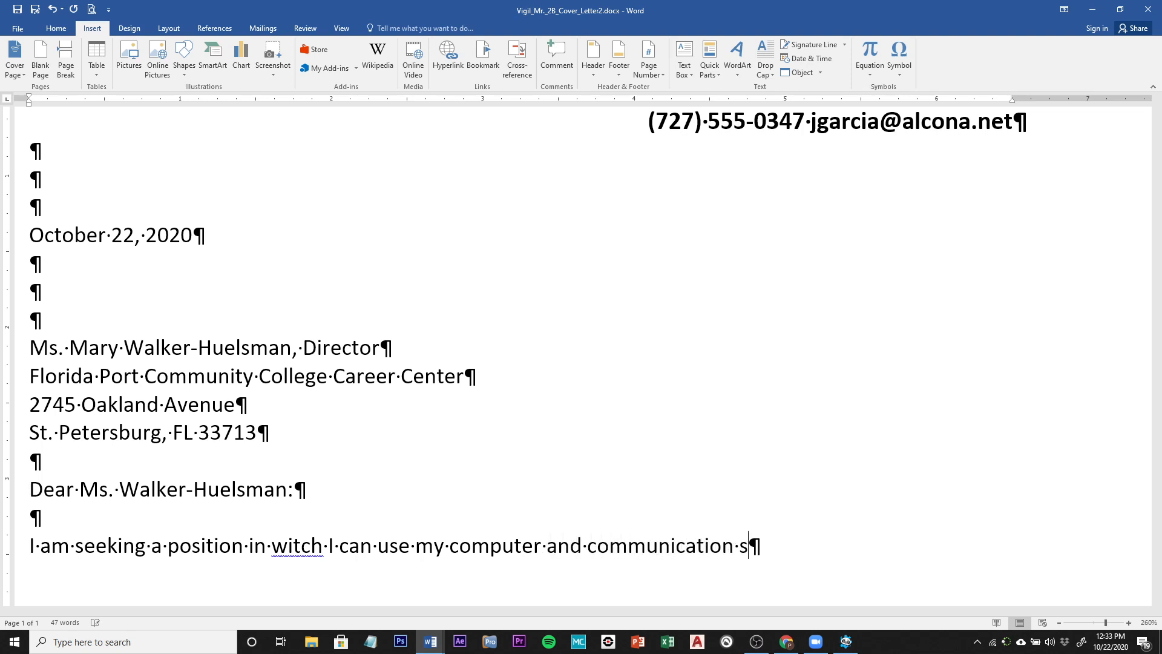
{"action": "type", "text": "kills. My educat"}
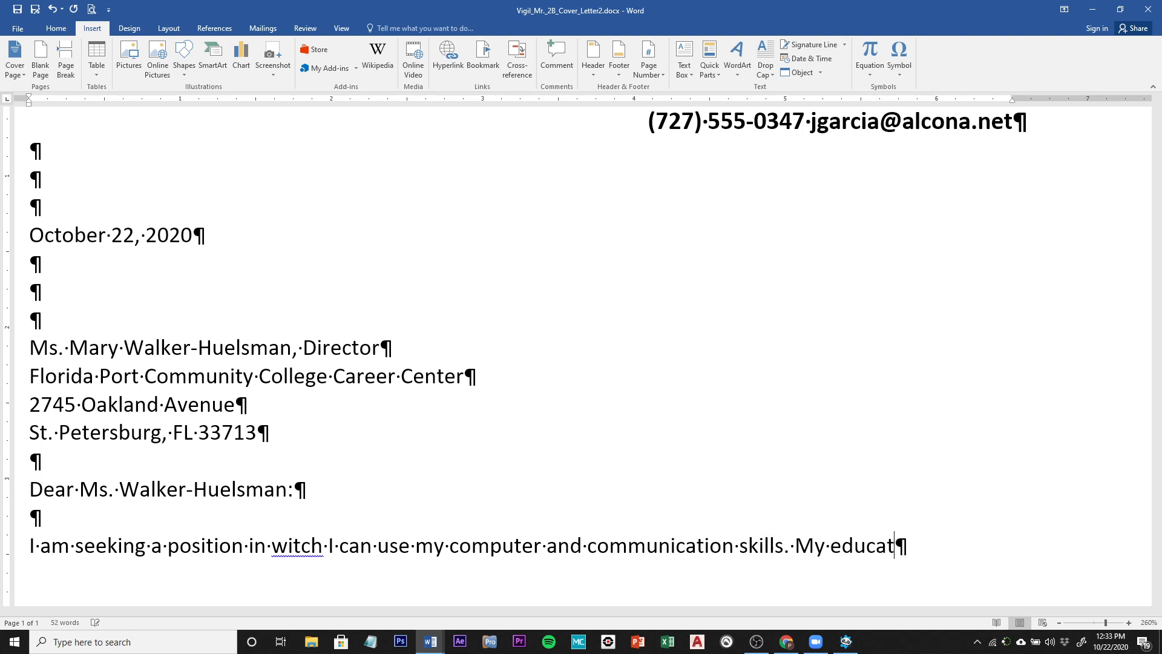
{"action": "type", "text": "ion and exper"}
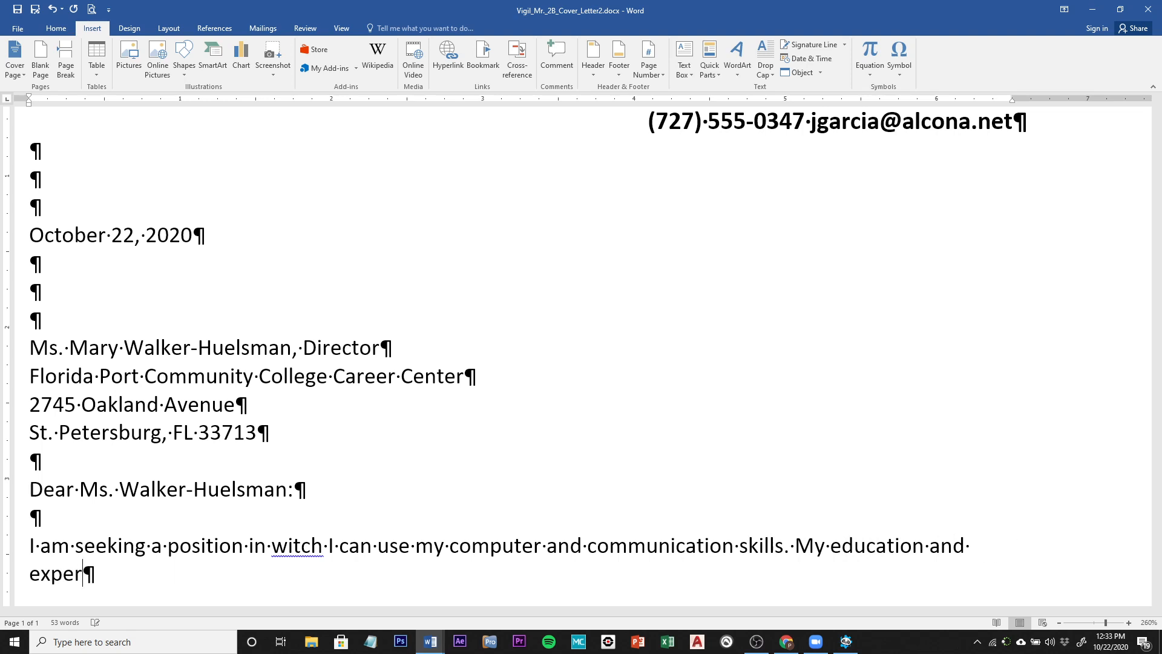
{"action": "type", "text": "ience, out"}
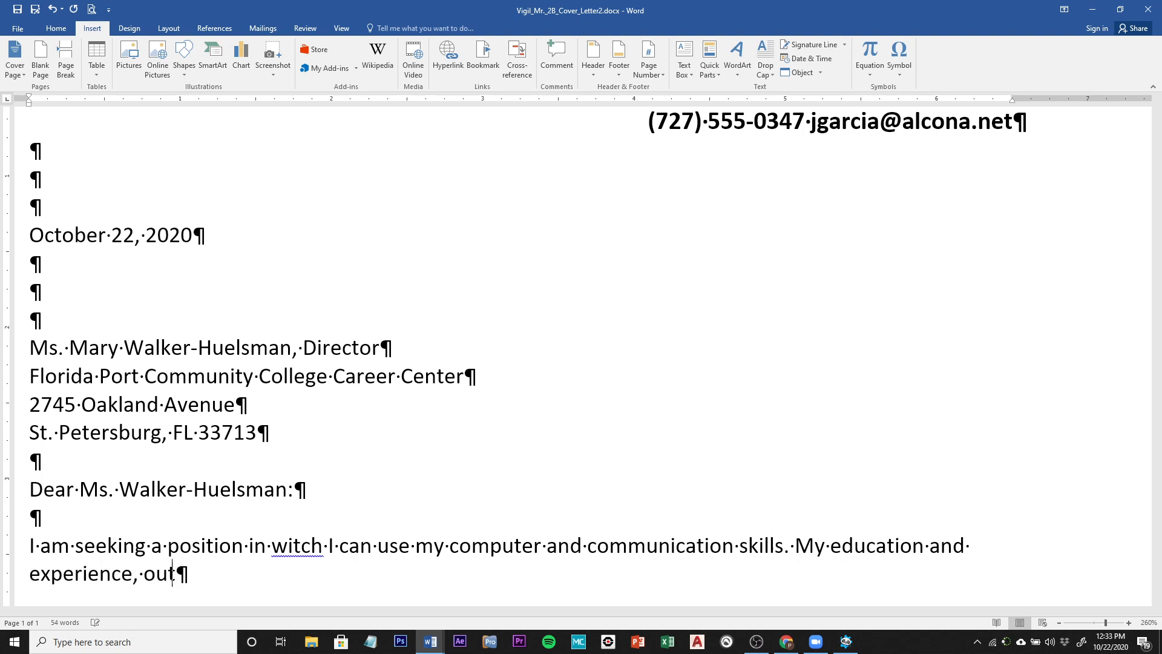
{"action": "type", "text": "lined on the e"}
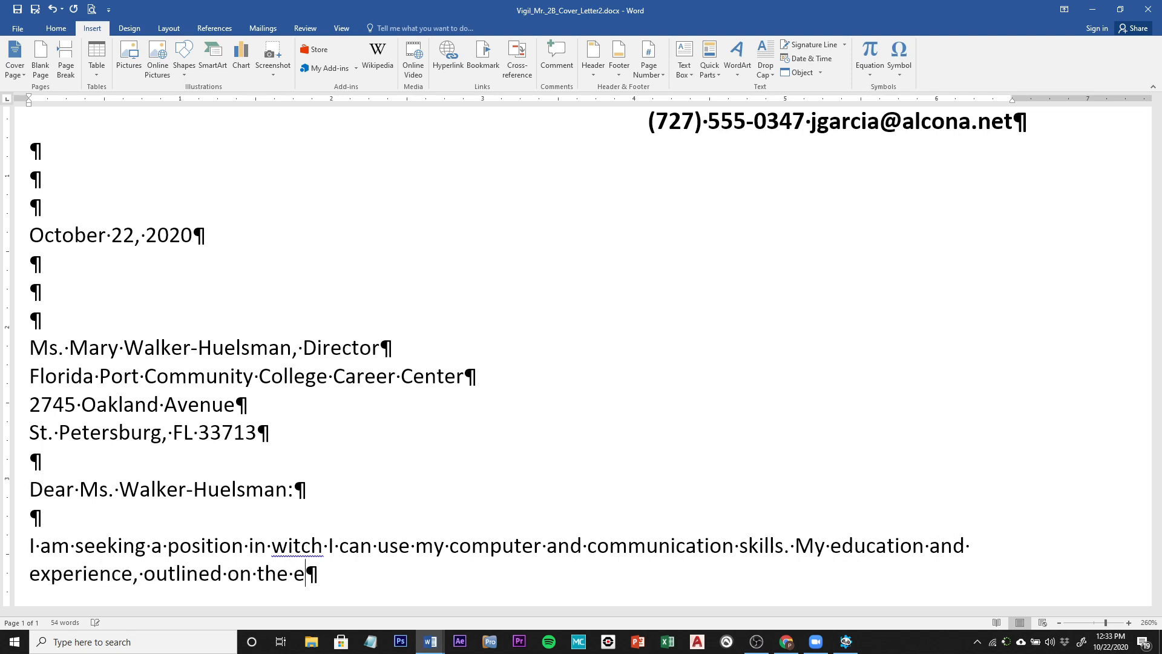
{"action": "type", "text": "nclosed "}
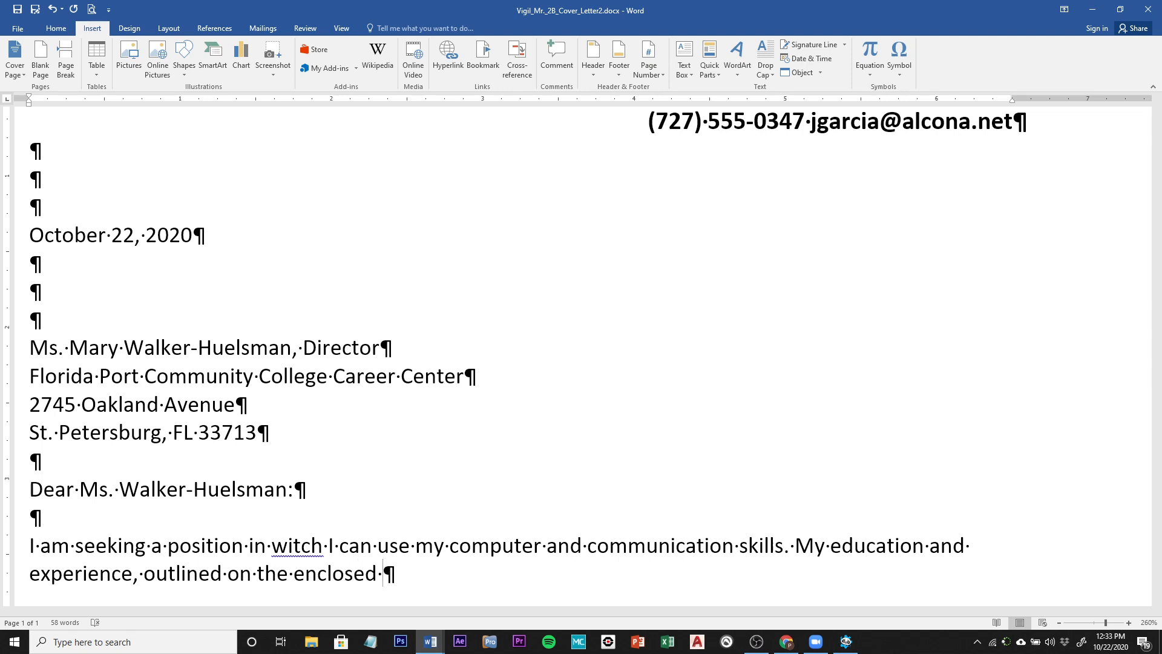
{"action": "type", "text": "resum"}
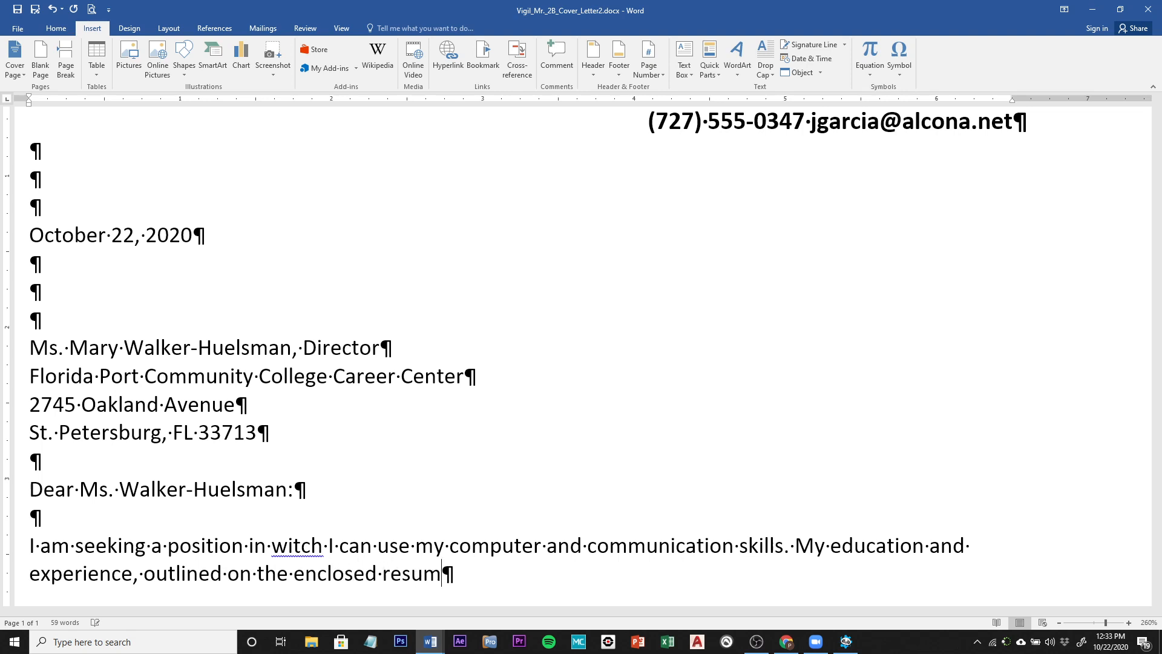
{"action": "type", "text": "ee"}
{"action": "key", "text": "BackSpace"}
{"action": "type", "text": ","}
{"action": "type", "text": "in"}
{"action": "type", "text": "clu"}
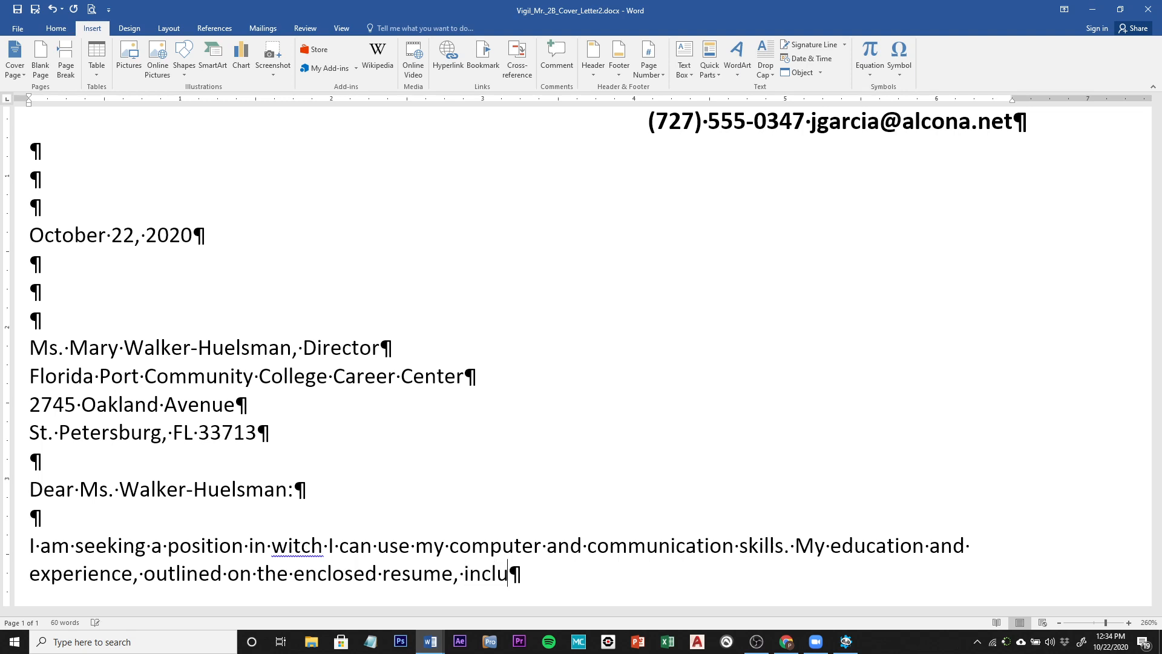
{"action": "type", "text": "des a B"}
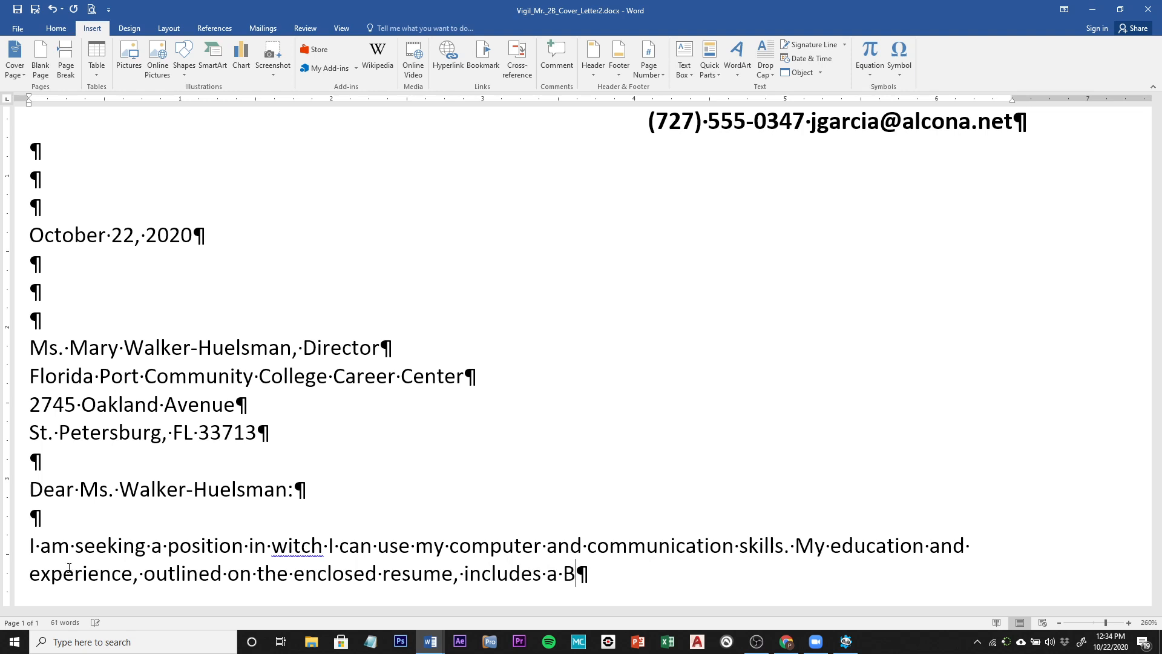
{"action": "type", "text": "usiness Software"}
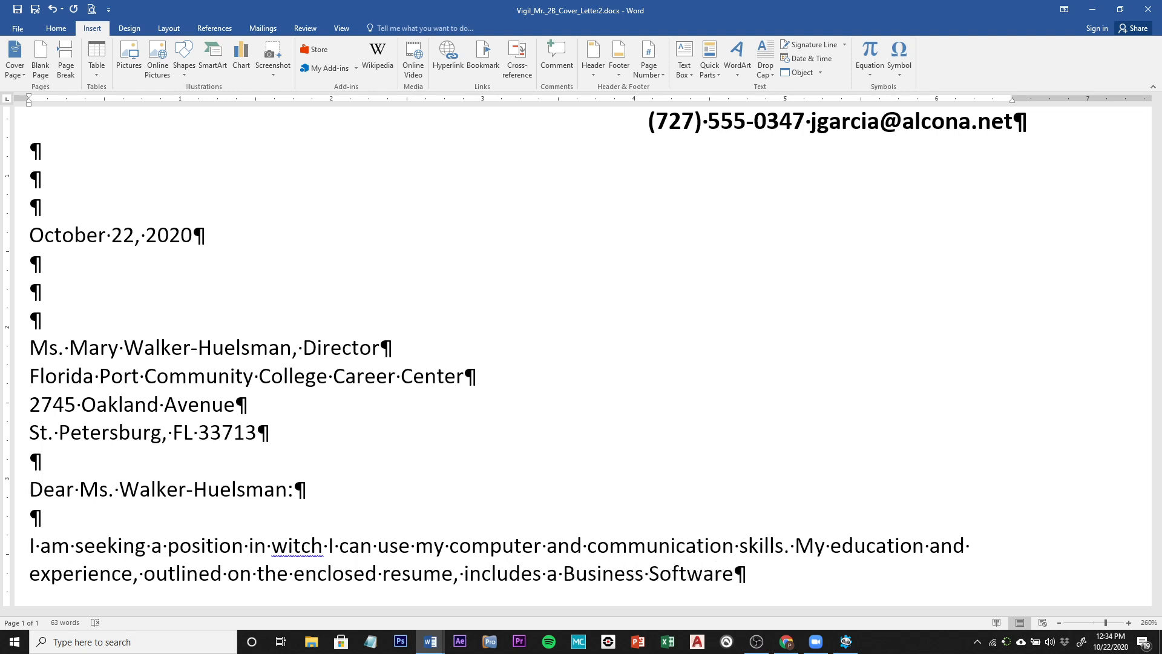
{"action": "type", "text": " Applicati"}
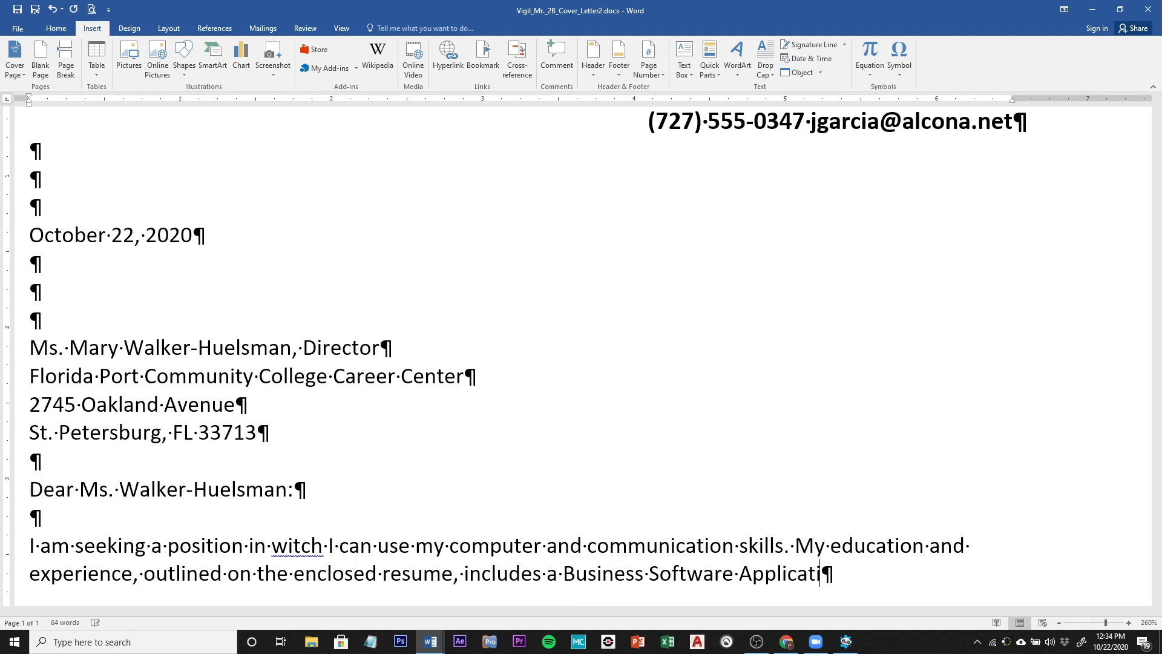
{"action": "type", "text": "ons Specia"}
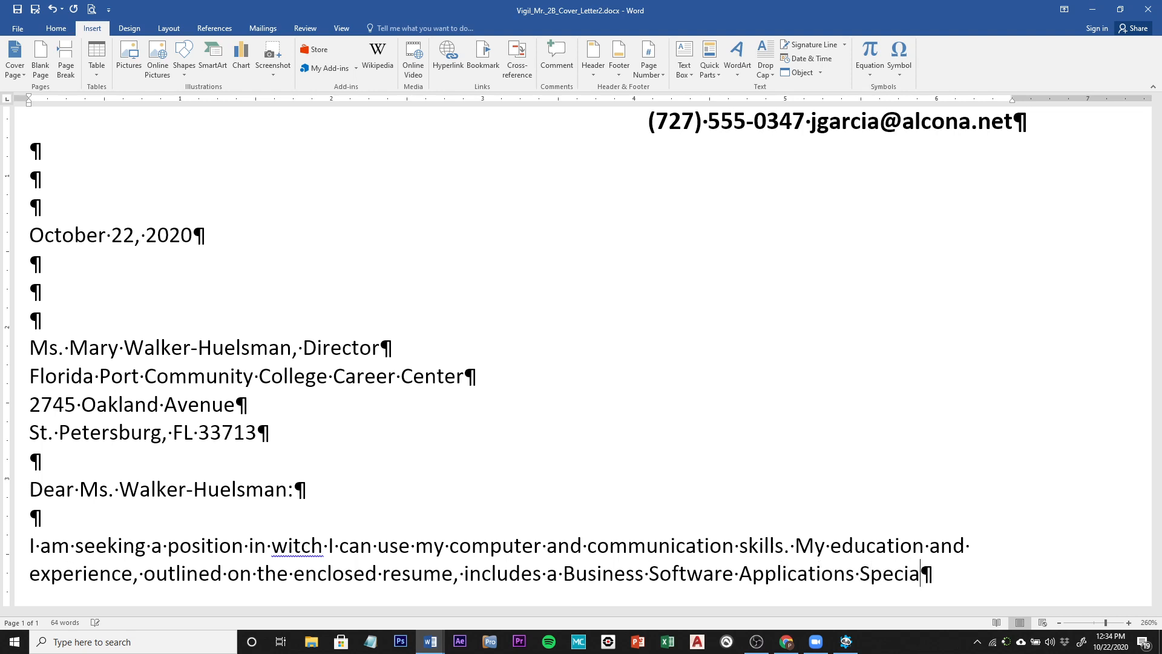
{"action": "type", "text": "list certificate from "}
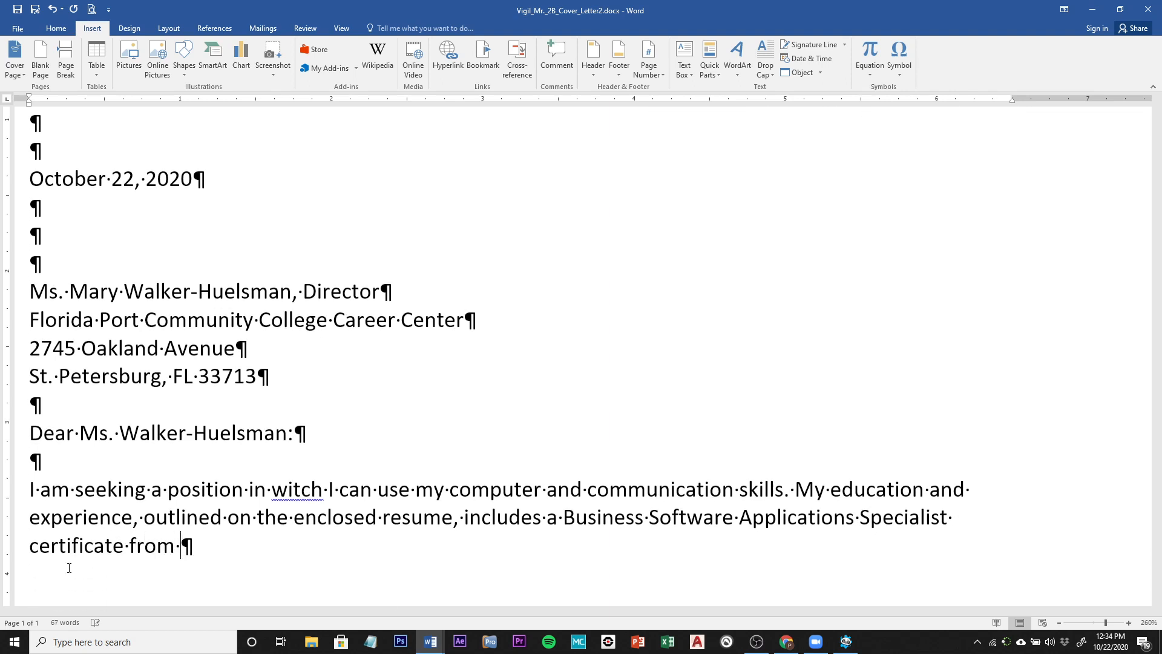
{"action": "type", "text": "FPCC"}
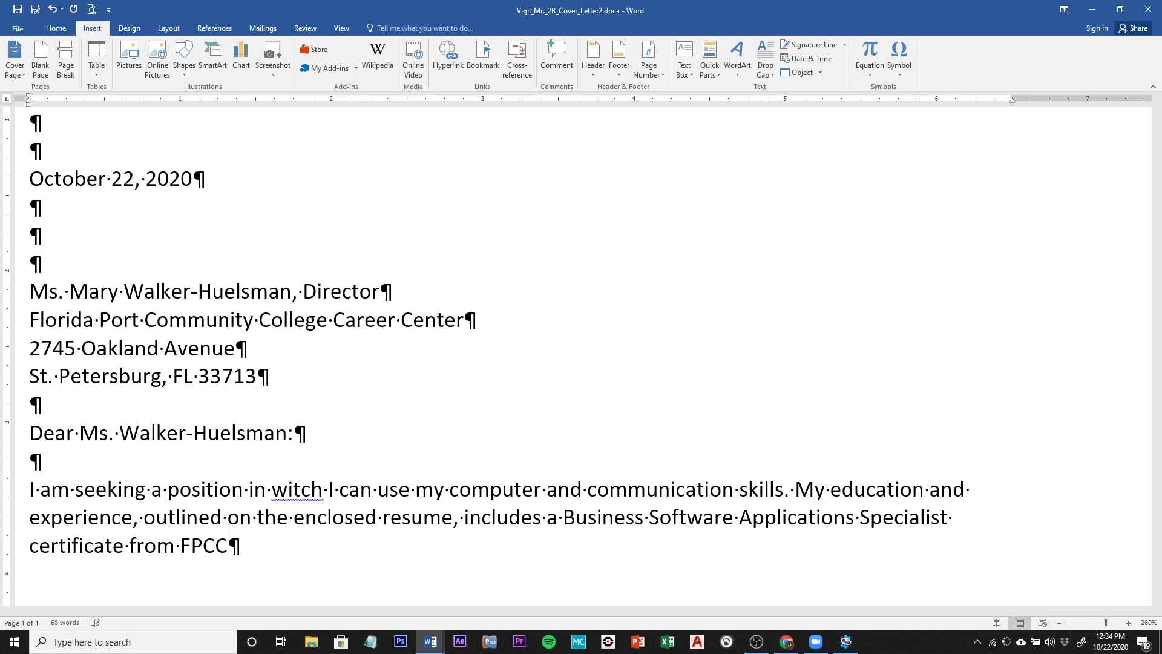
{"action": "type", "text": "."}
{"action": "key", "text": "Return"}
{"action": "key", "text": "Return"}
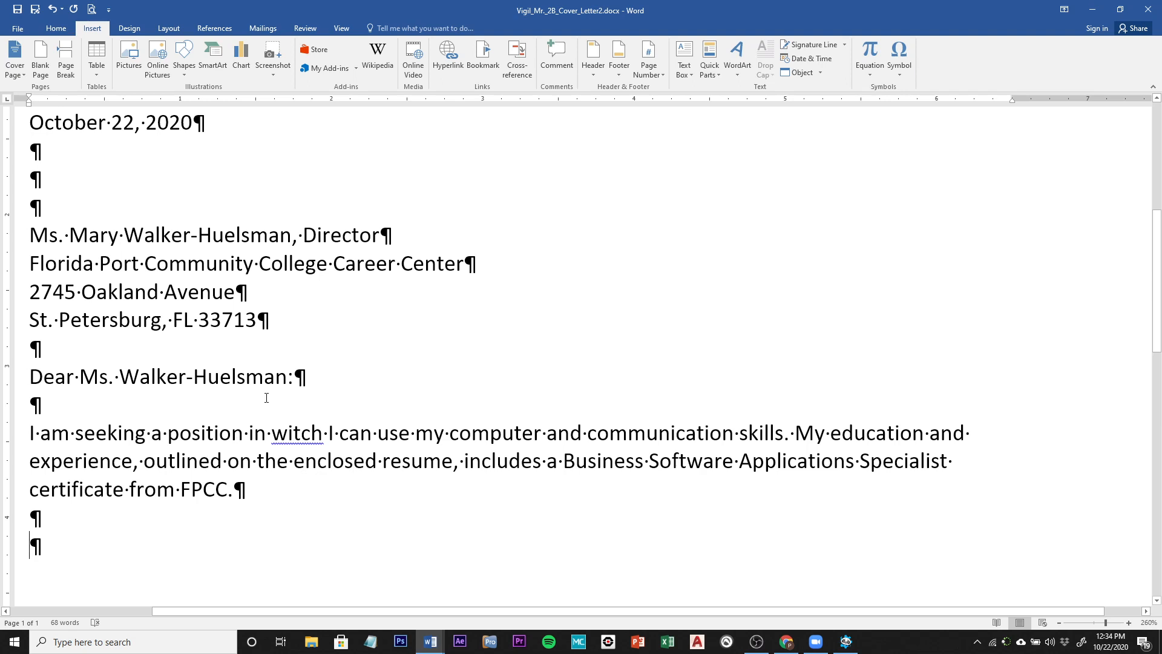
Step: Insert the text of w02B_Cover_Letter_Text.docx from the w02_student_data_files folder
{"action": "left_click", "coordinate": [822, 73]}
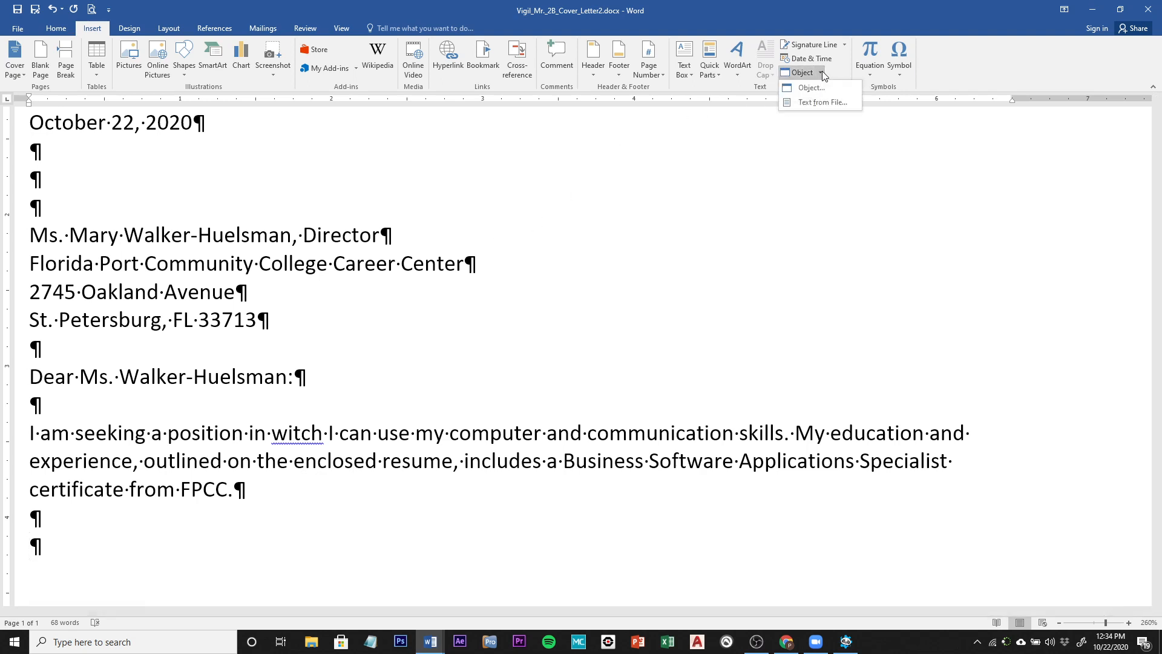
{"action": "left_click", "coordinate": [814, 104]}
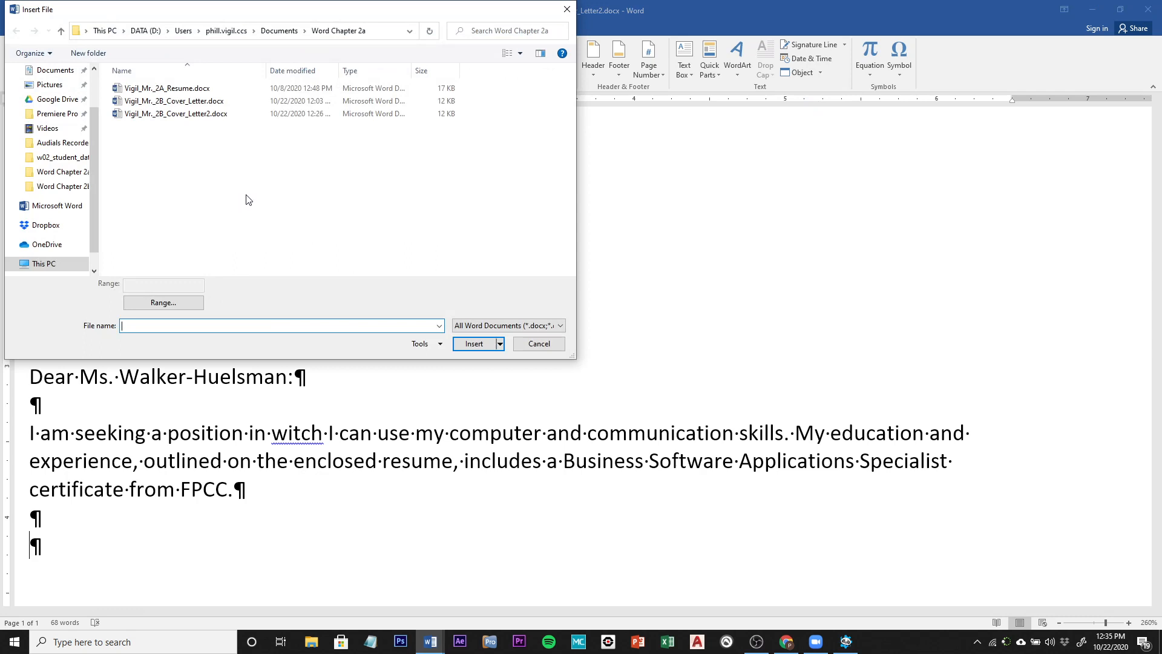
{"action": "scroll", "coordinate": [93, 227], "scroll_direction": "up", "scroll_amount": 2}
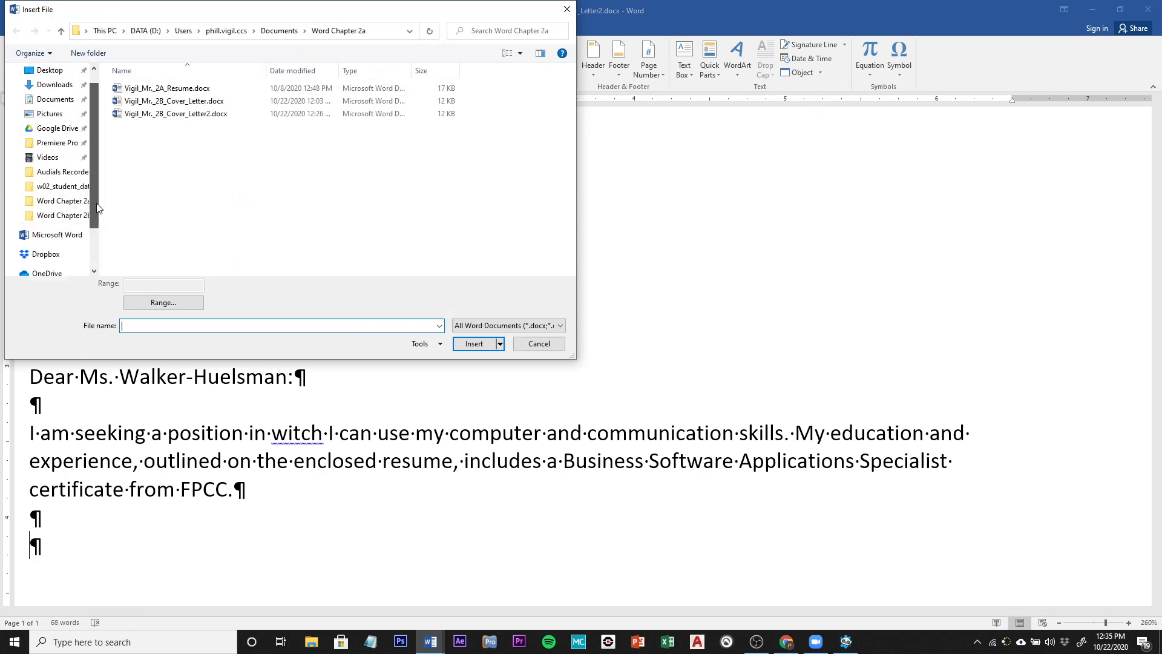
{"action": "left_click", "coordinate": [47, 95]}
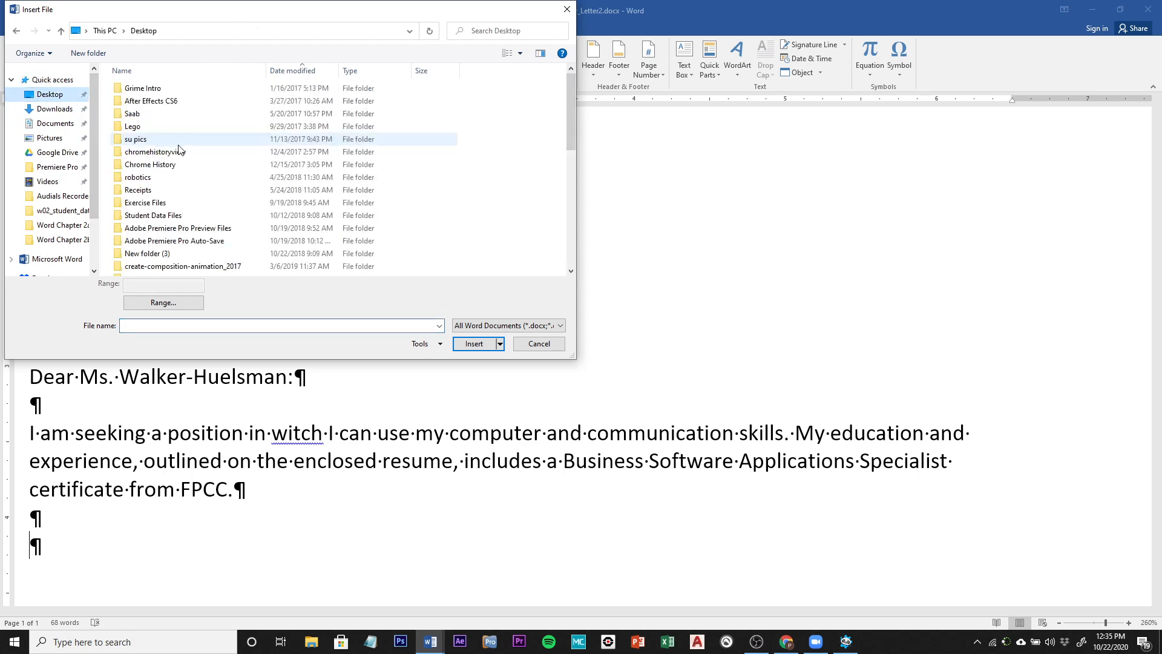
{"action": "scroll", "coordinate": [217, 211], "scroll_direction": "down", "scroll_amount": 5}
{"action": "scroll", "coordinate": [217, 212], "scroll_direction": "down", "scroll_amount": 4}
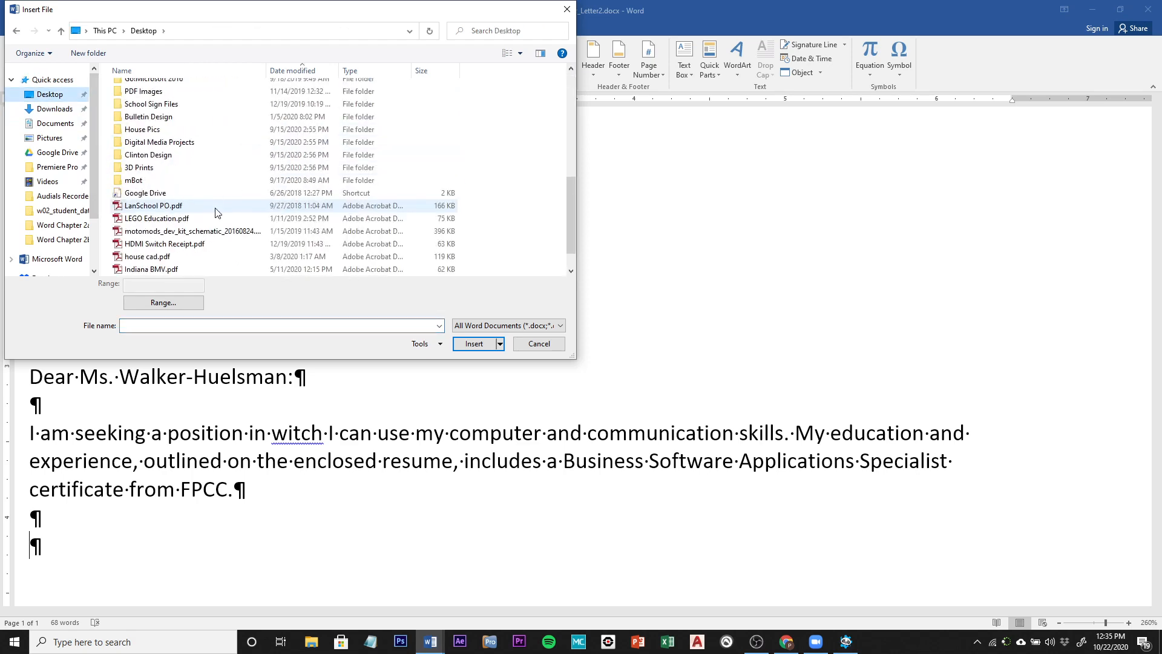
{"action": "scroll", "coordinate": [153, 155], "scroll_direction": "up", "scroll_amount": 2}
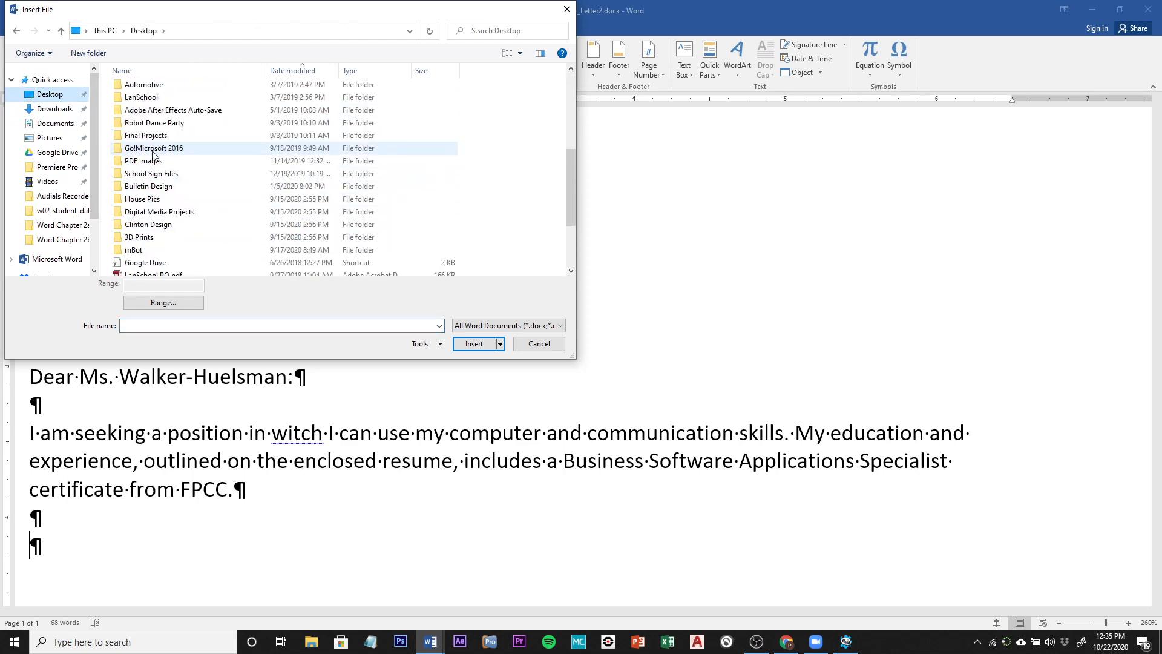
{"action": "double_click", "coordinate": [153, 149]}
{"action": "double_click", "coordinate": [152, 102]}
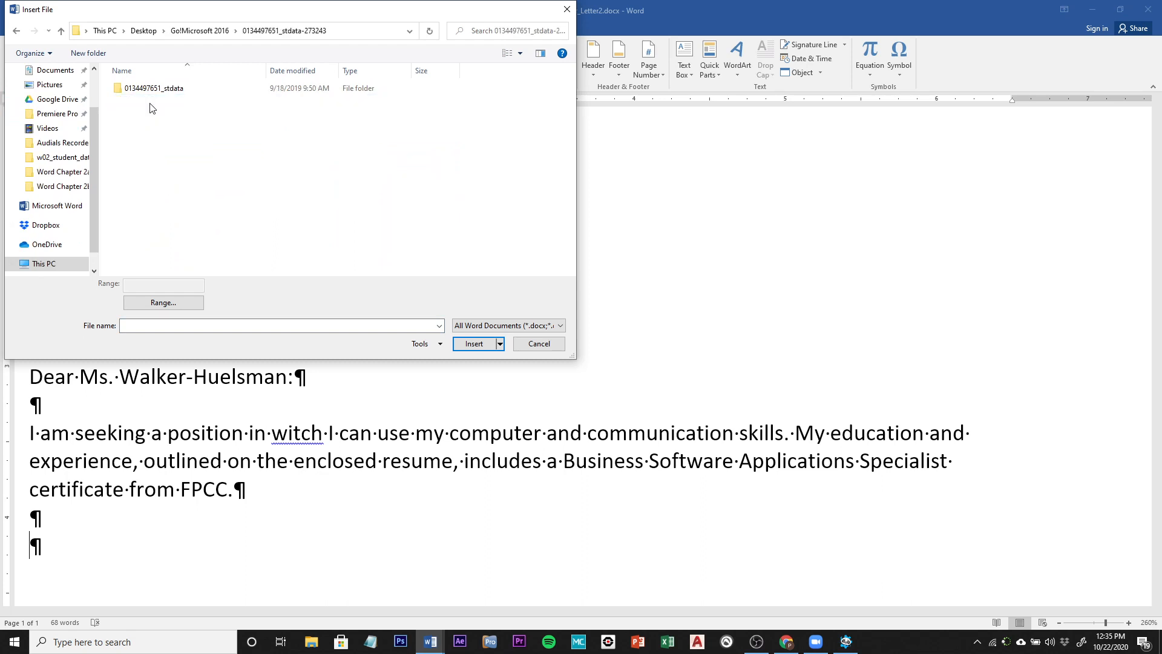
{"action": "double_click", "coordinate": [151, 89]}
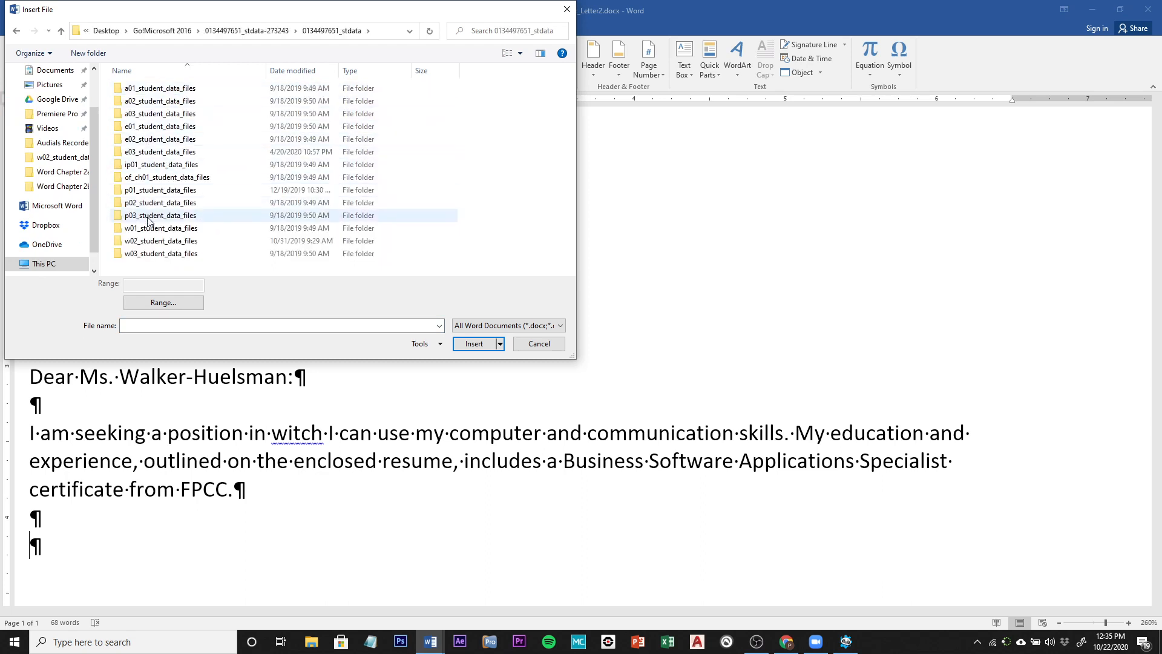
{"action": "double_click", "coordinate": [148, 241]}
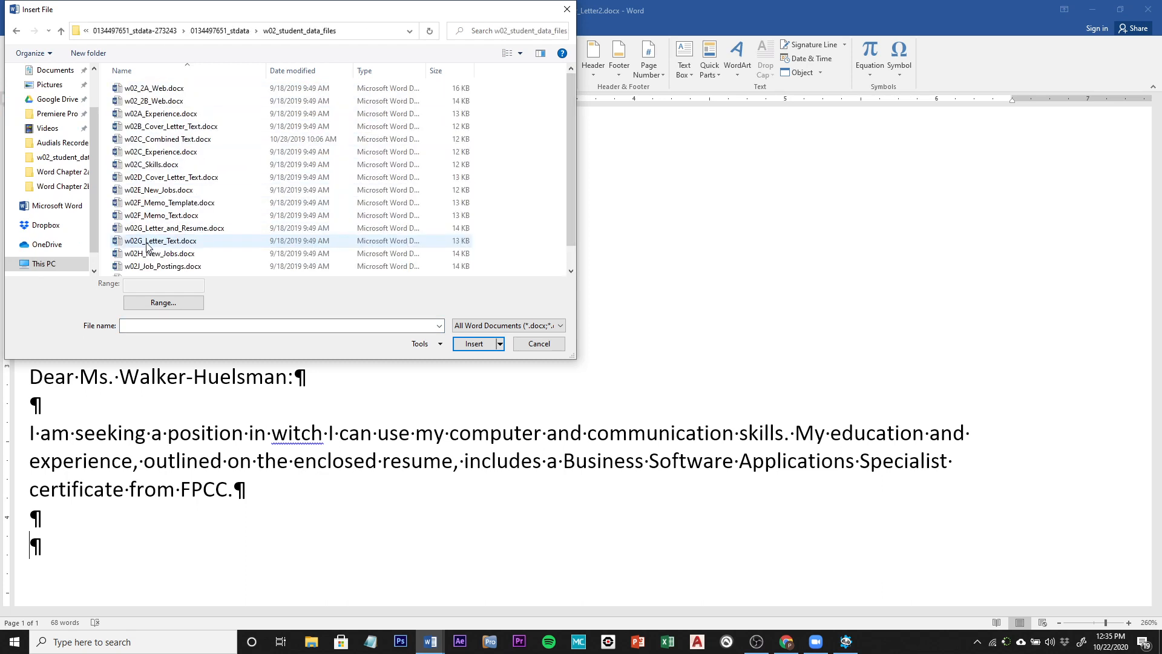
{"action": "double_click", "coordinate": [169, 126]}
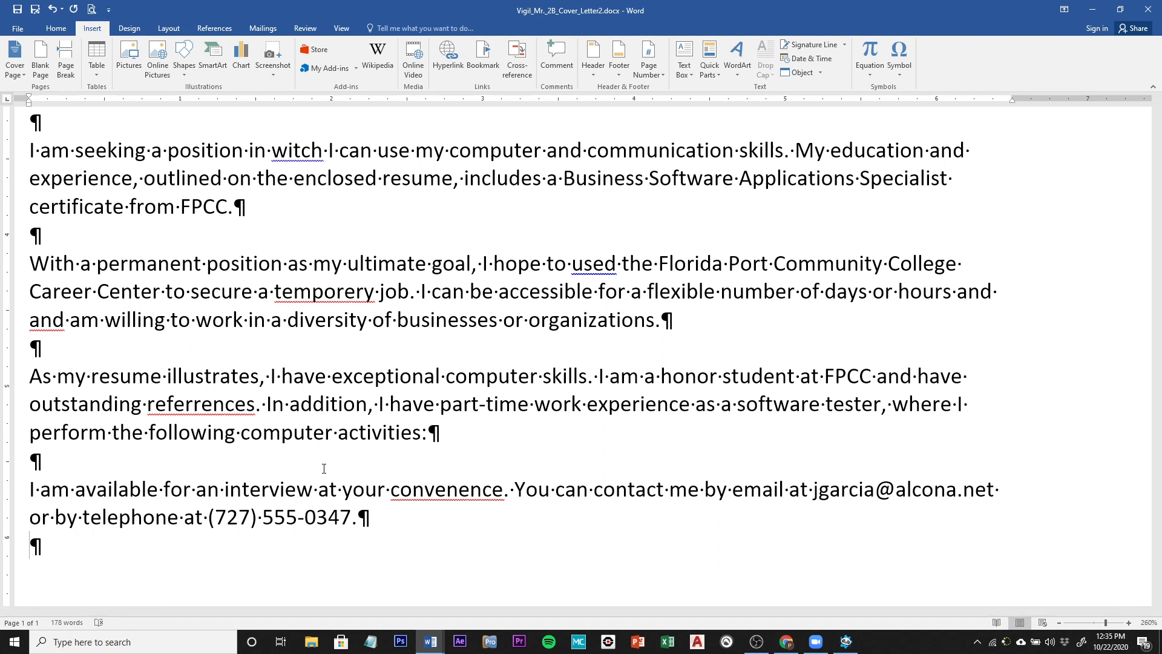
Step: Add the 'Sincerely,' closing, blank signature lines, the sender's name, and an 'Enclosure' line
{"action": "key", "text": "Return"}
{"action": "type", "text": "Sincere"}
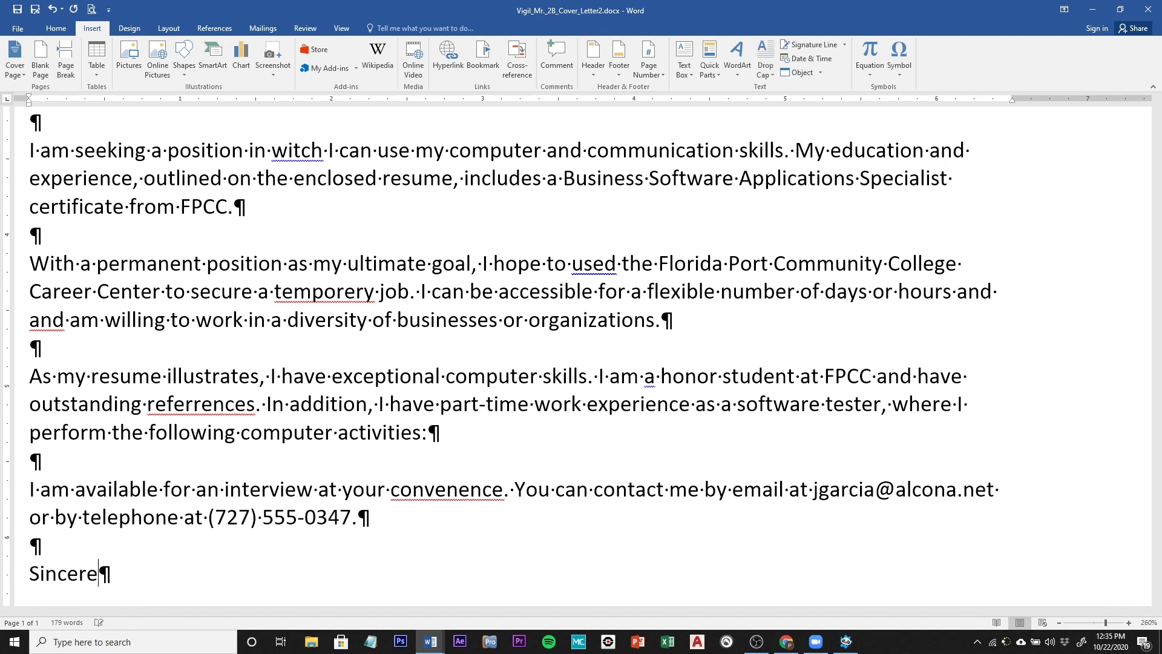
{"action": "type", "text": "ly,"}
{"action": "key", "text": "Return"}
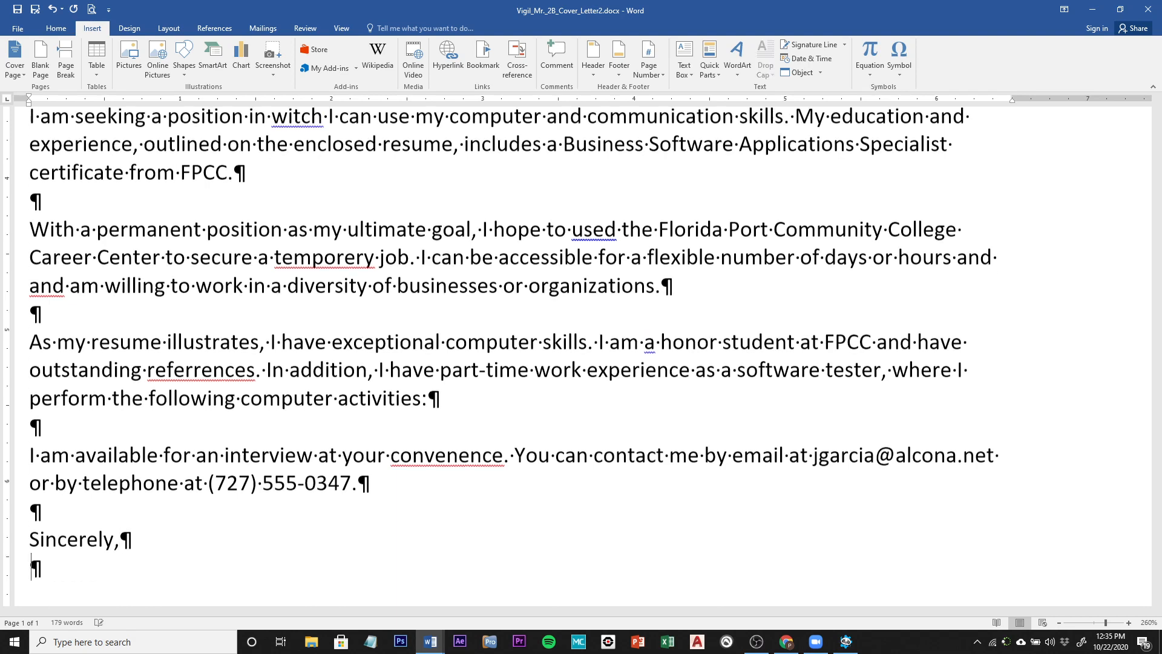
{"action": "key", "text": "Return"}
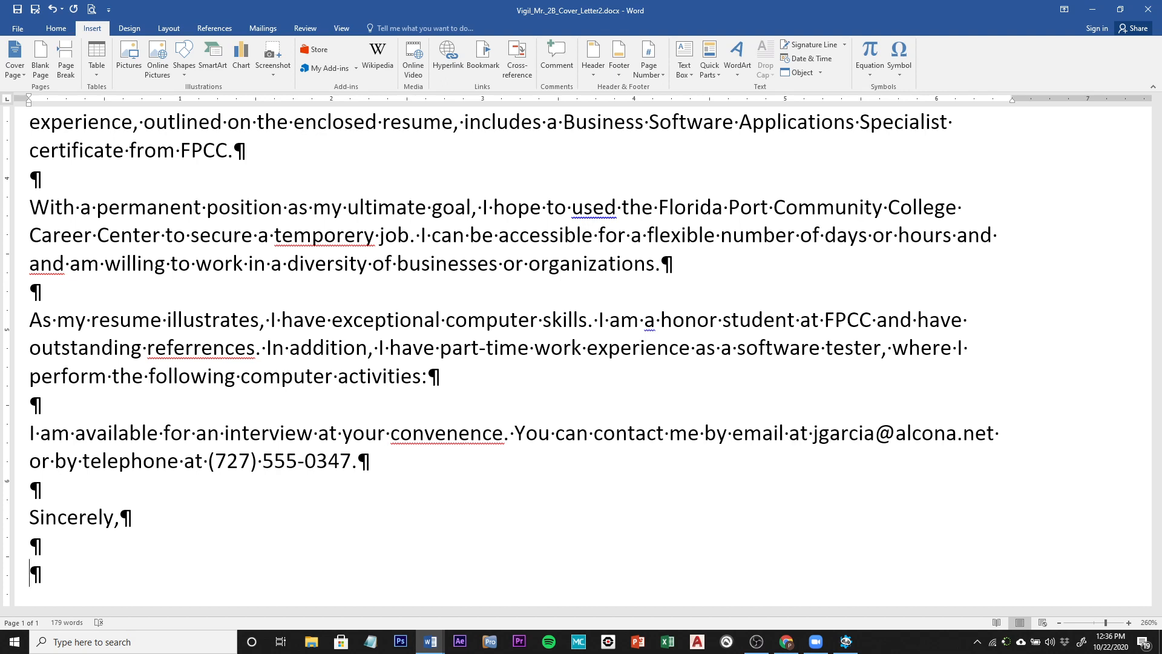
{"action": "key", "text": "Return"}
{"action": "key", "text": "Return"}
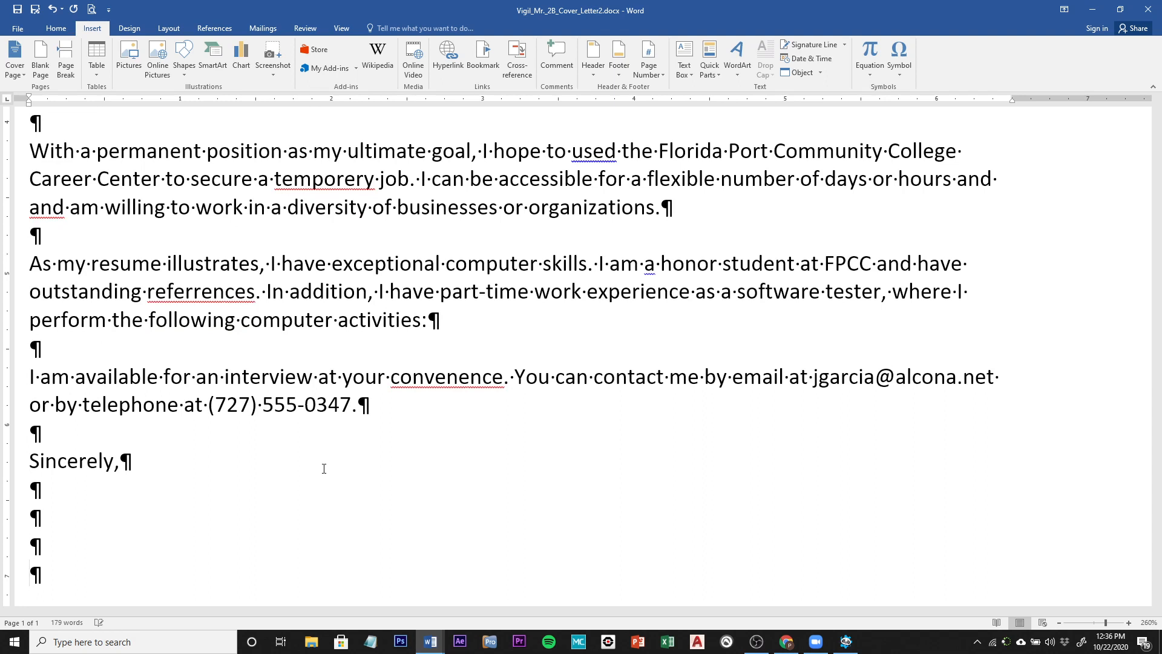
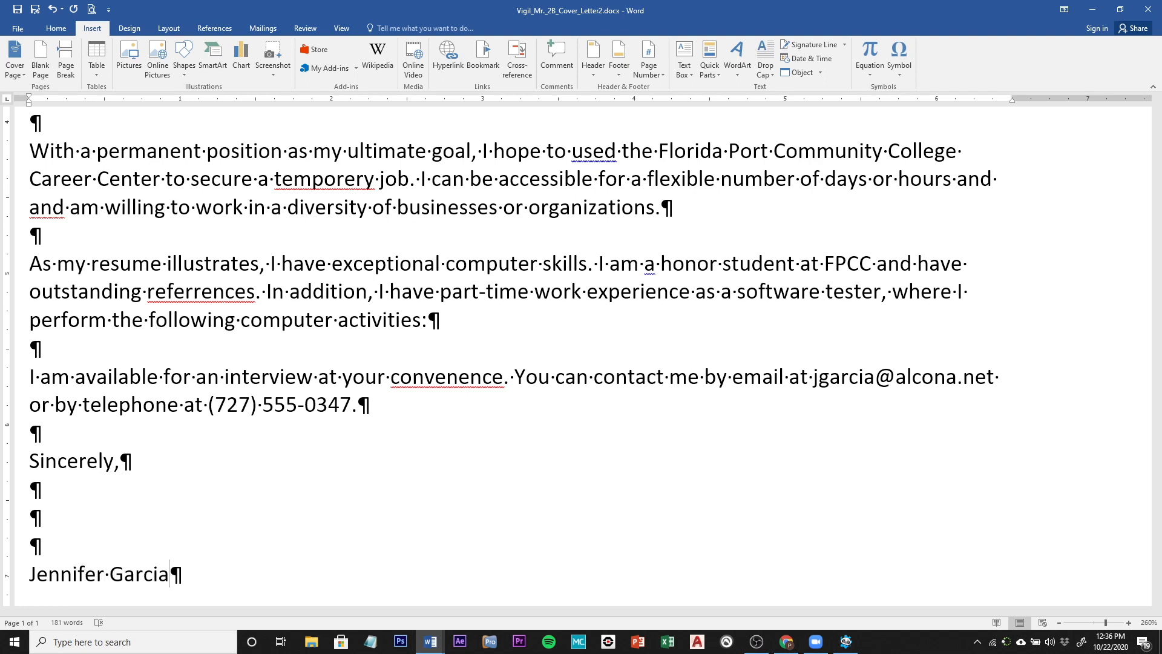
{"action": "key", "text": "Return"}
{"action": "key", "text": "Return"}
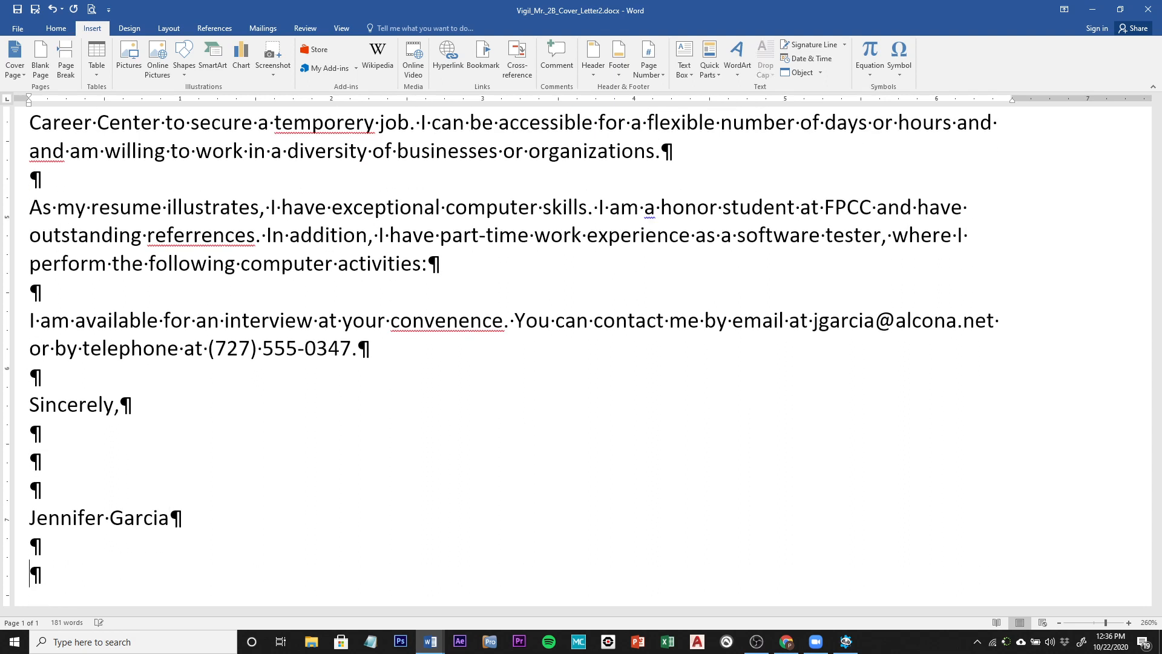
{"action": "type", "text": "Enclo"}
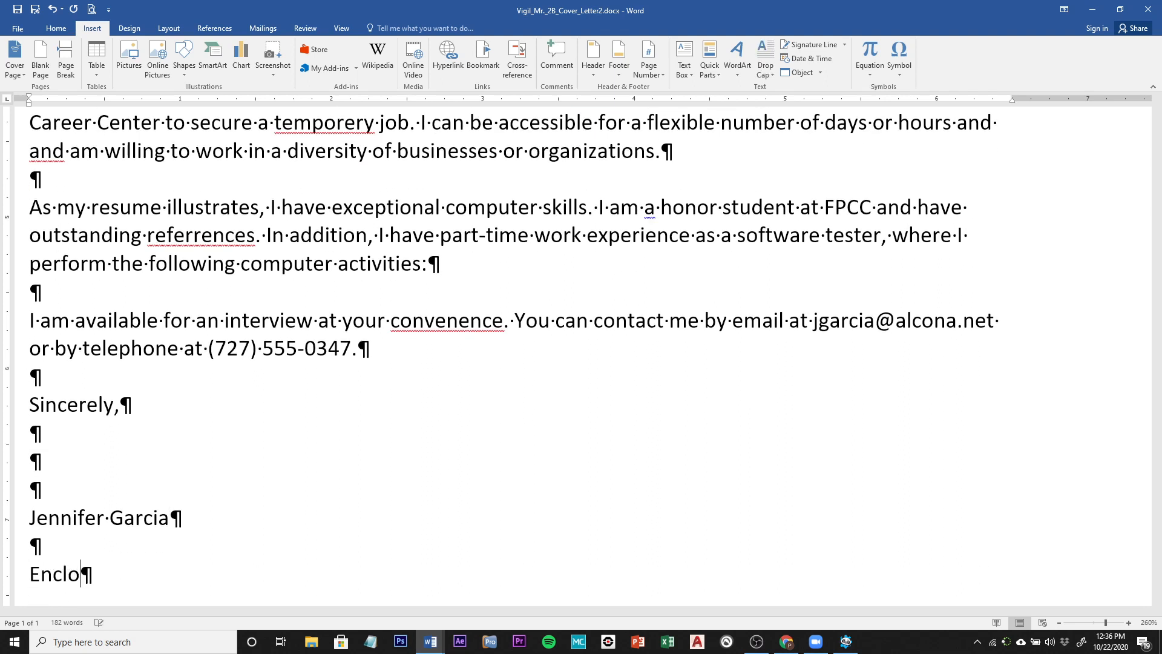
{"action": "type", "text": "sure"}
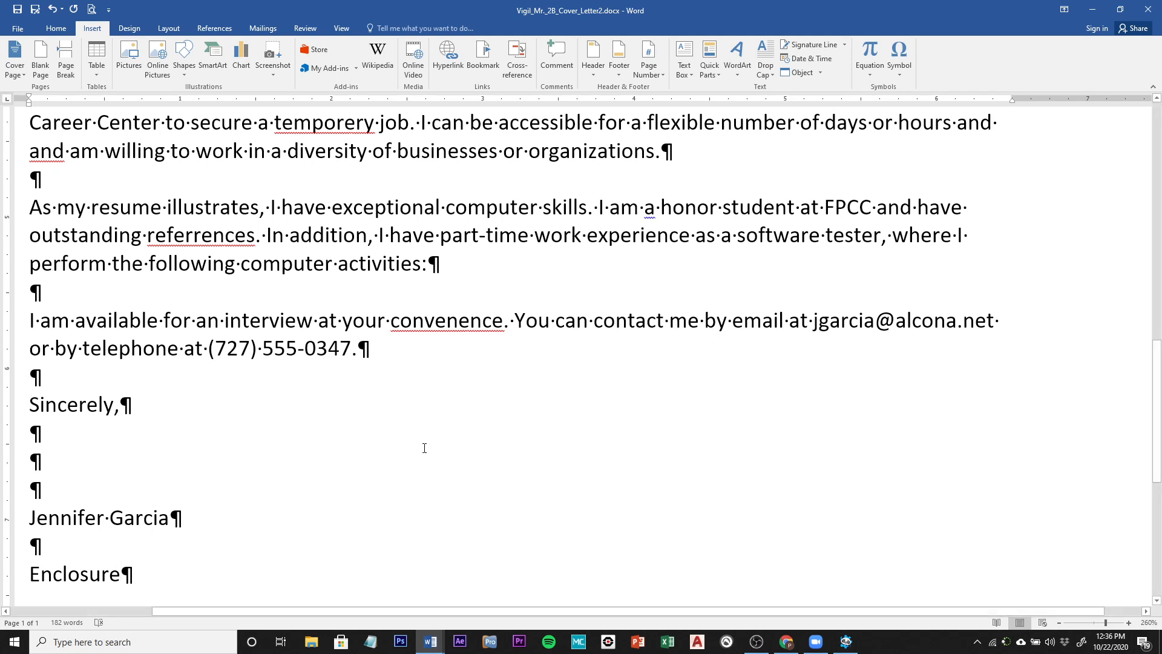
Step: Return to the top of the letter before the letterhead name with the Home tab showing
{"action": "scroll", "coordinate": [425, 447], "scroll_direction": "up", "scroll_amount": 12}
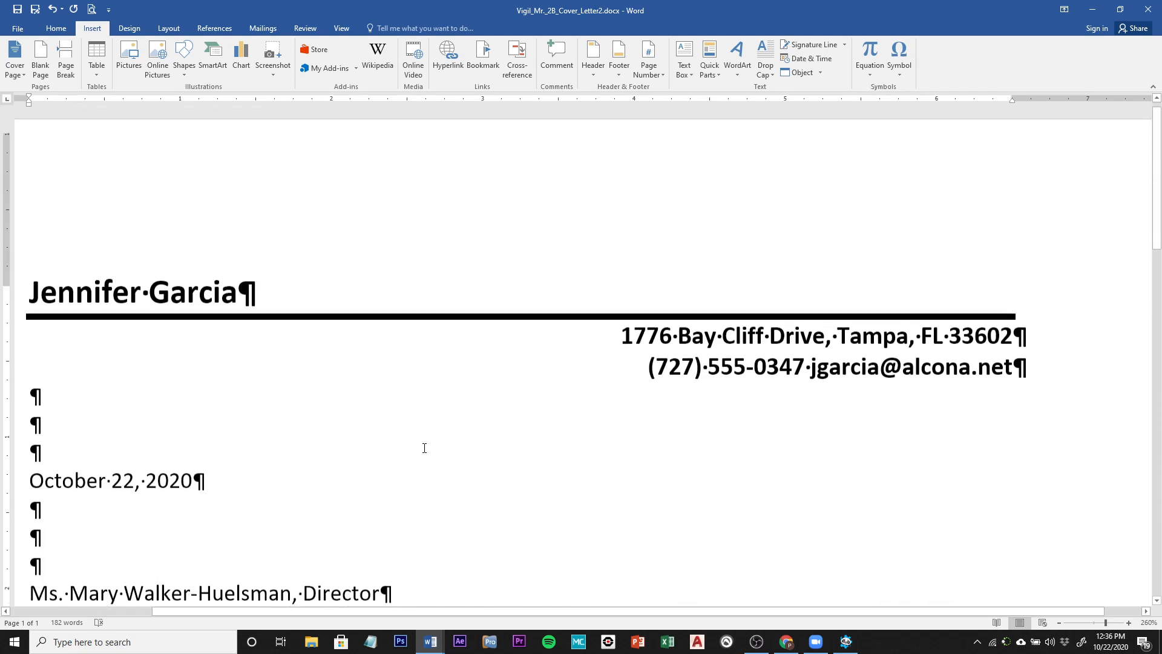
{"action": "scroll", "coordinate": [424, 448], "scroll_direction": "up", "scroll_amount": 1}
{"action": "left_click", "coordinate": [30, 306]}
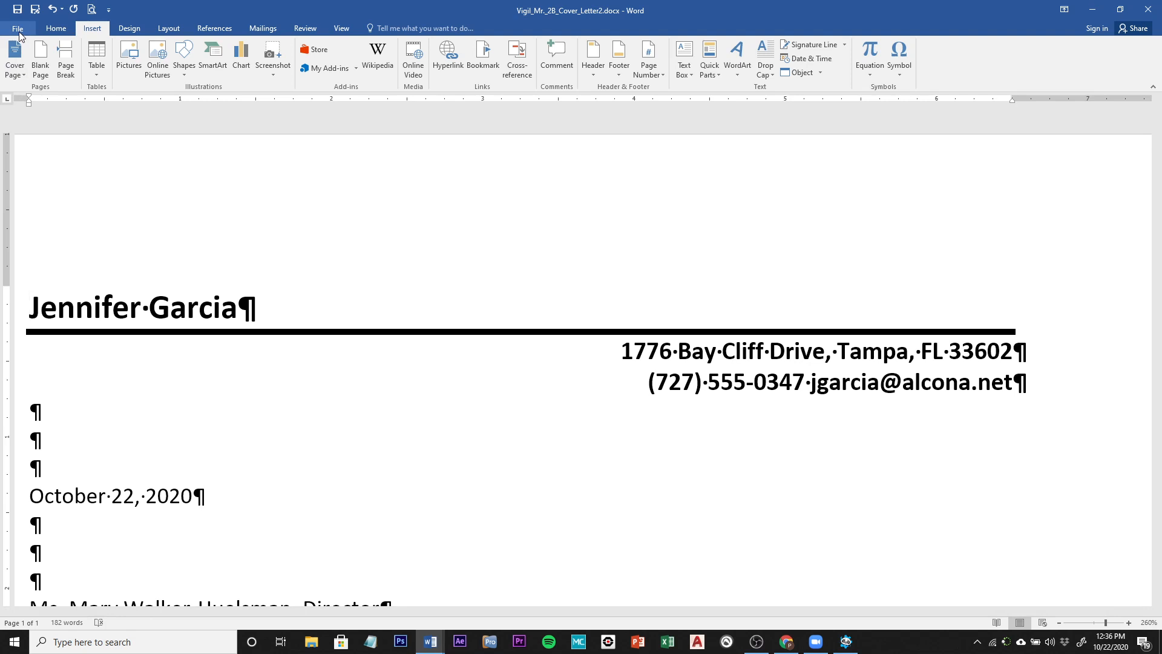
{"action": "left_click", "coordinate": [56, 29]}
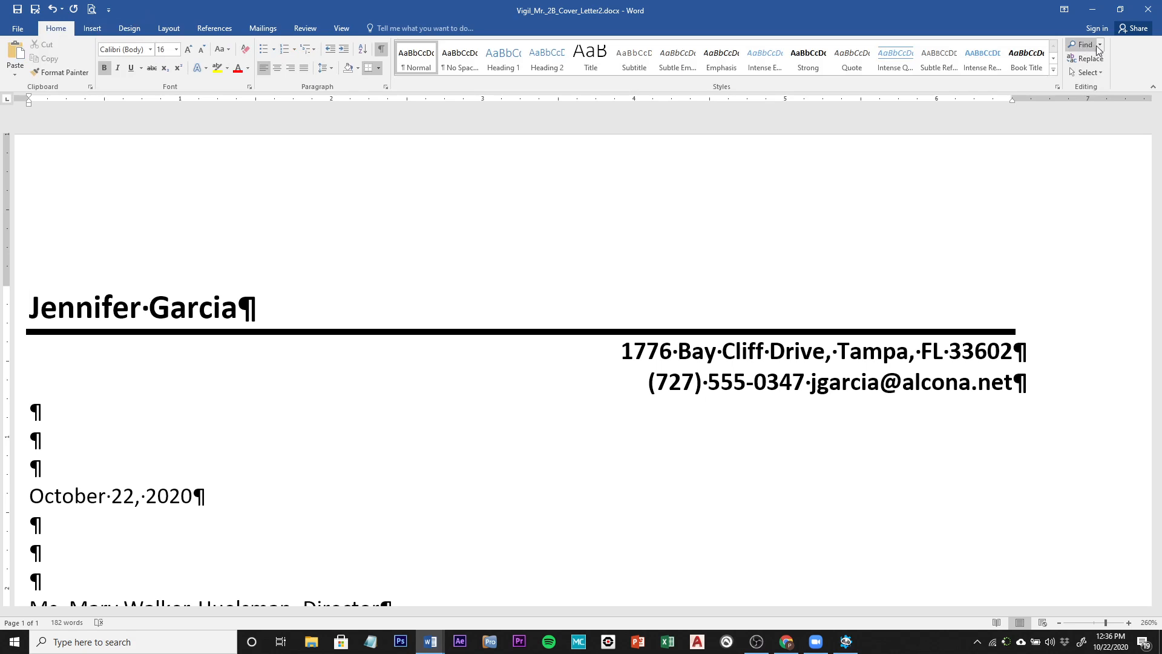
Step: Search for 'acc' and change the word 'accessible' to 'available' in the second body paragraph
{"action": "left_click", "coordinate": [1083, 45]}
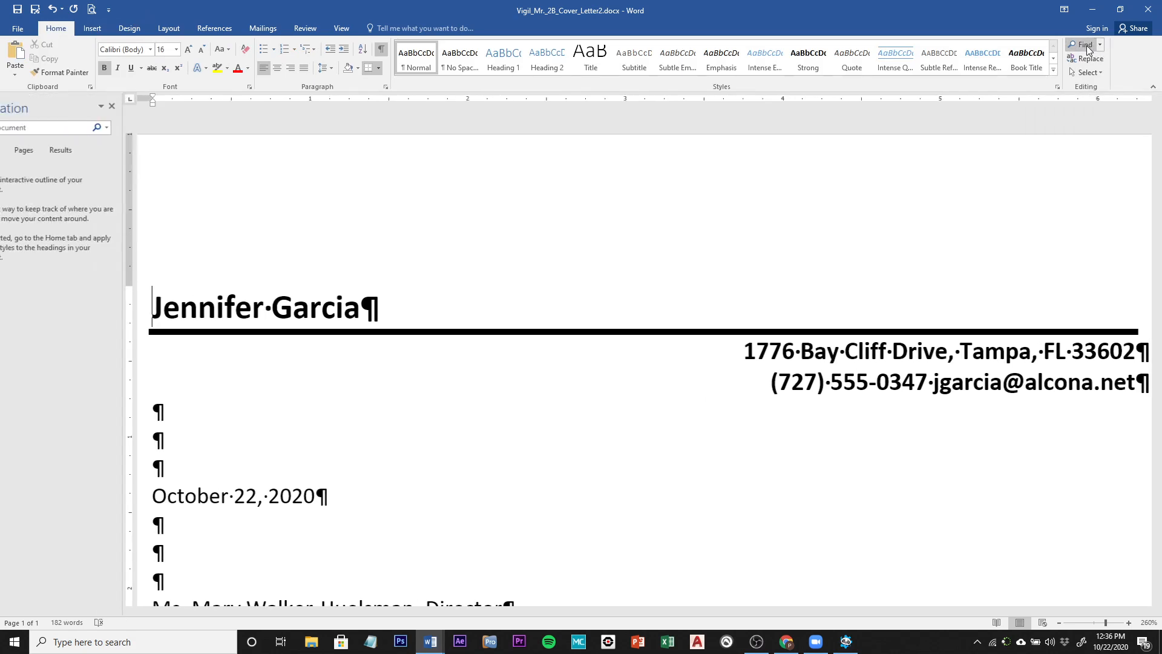
{"action": "left_click", "coordinate": [18, 127]}
{"action": "left_click", "coordinate": [137, 129]}
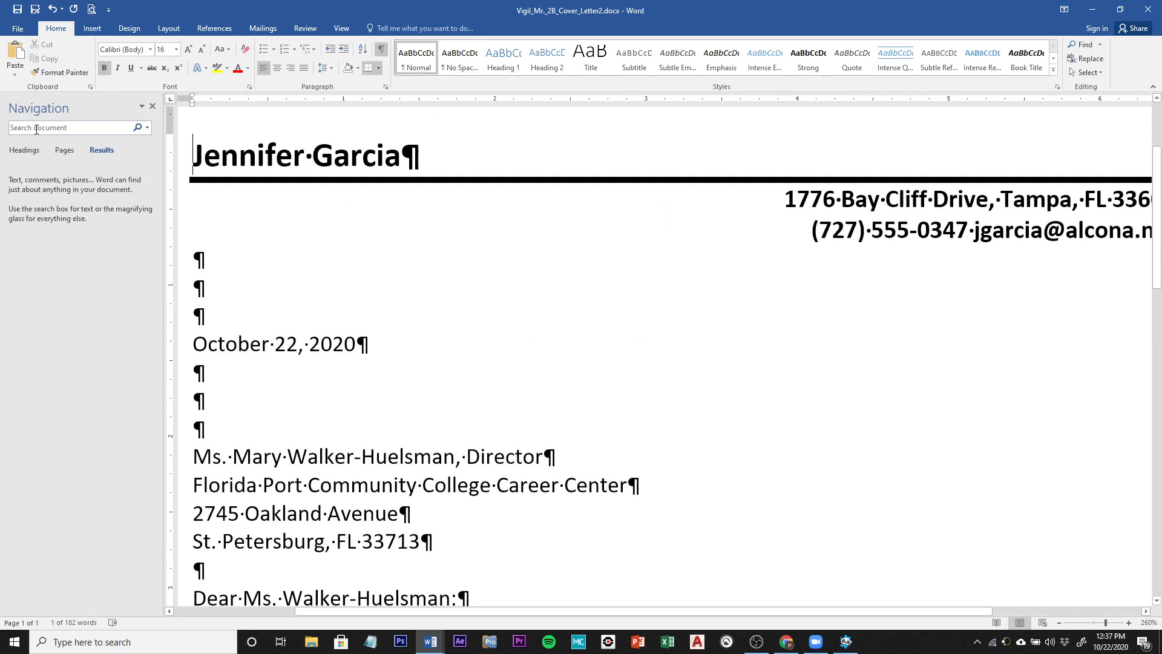
{"action": "left_click", "coordinate": [53, 126]}
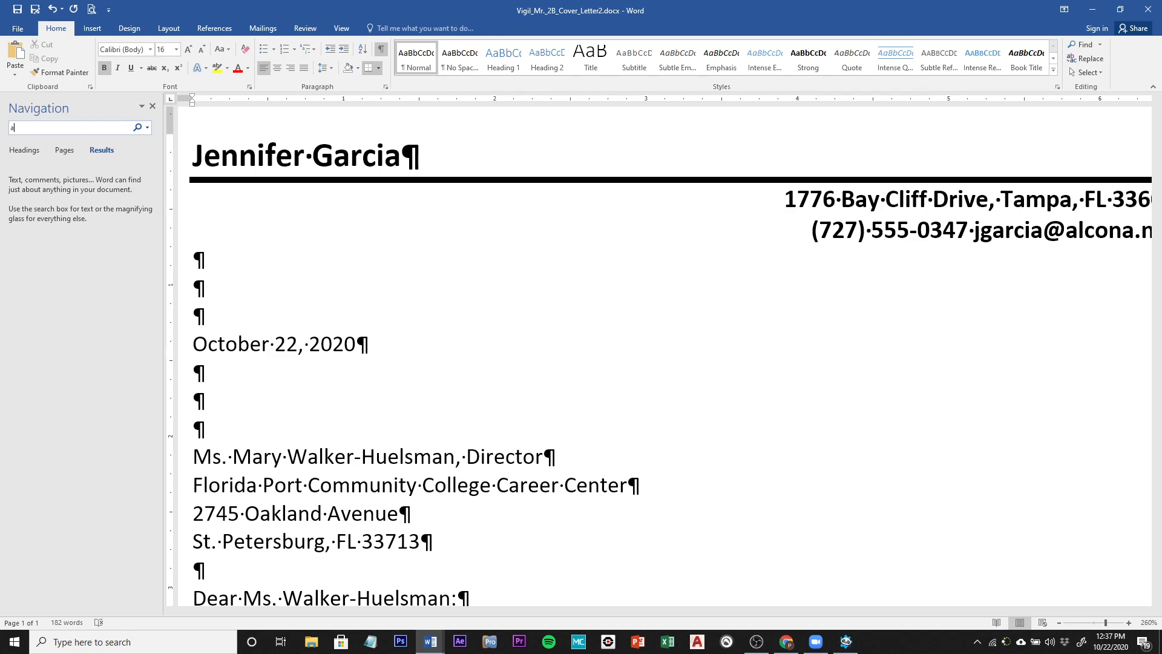
{"action": "type", "text": "ac"}
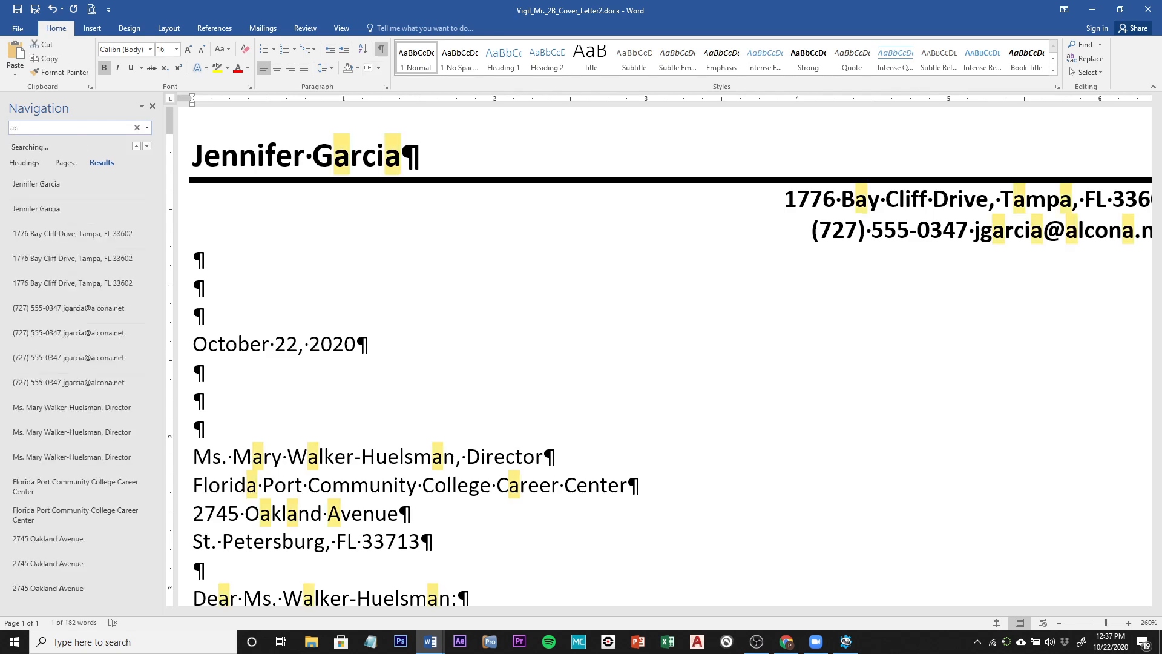
{"action": "type", "text": "c"}
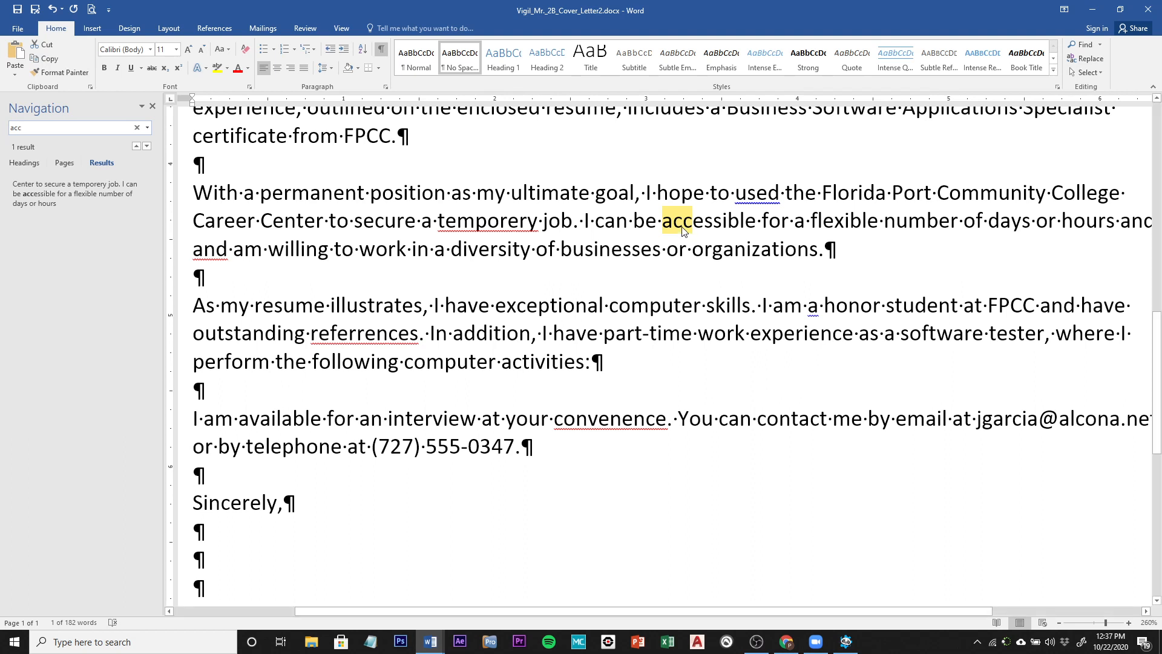
{"action": "double_click", "coordinate": [682, 226]}
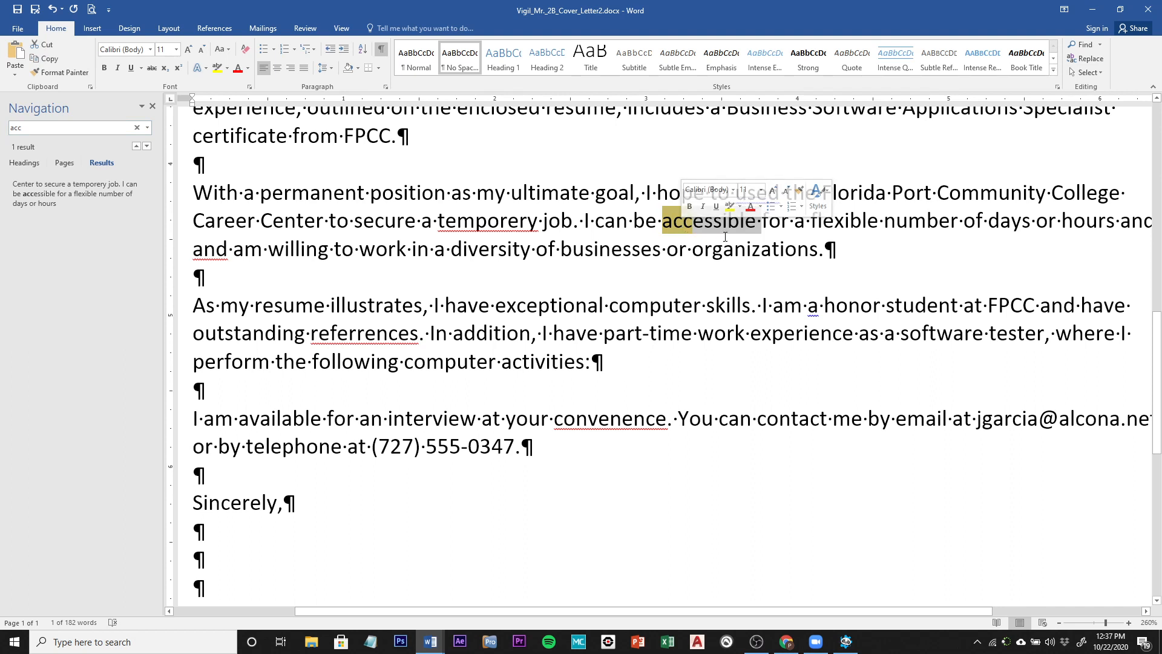
{"action": "type", "text": "ava"}
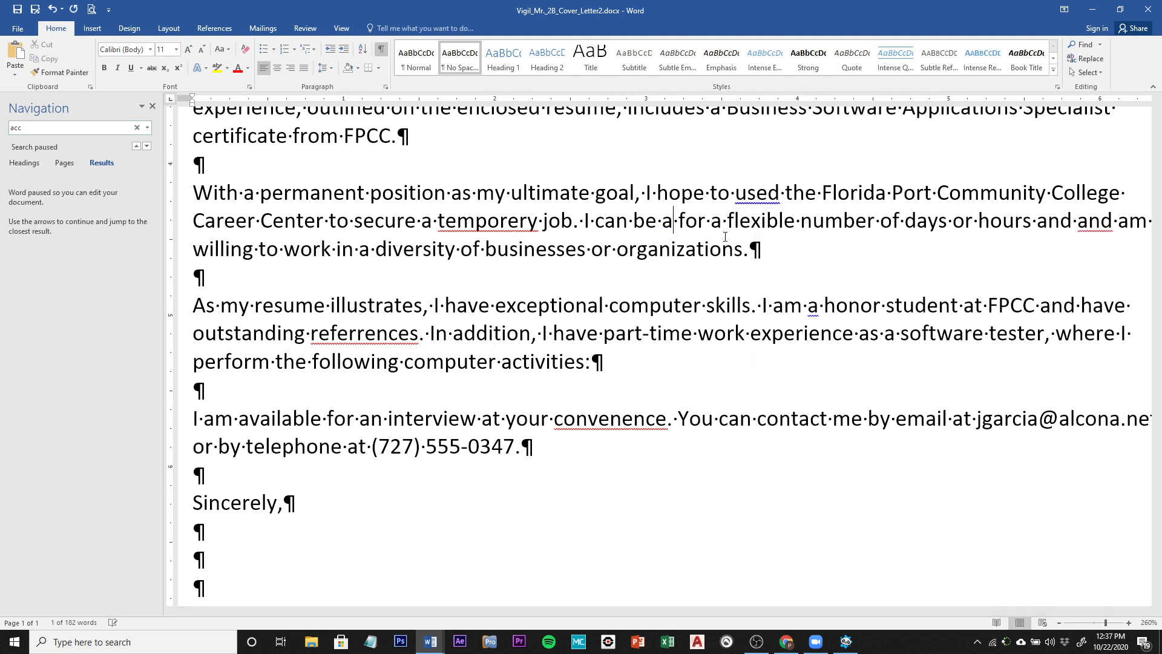
{"action": "type", "text": "il"}
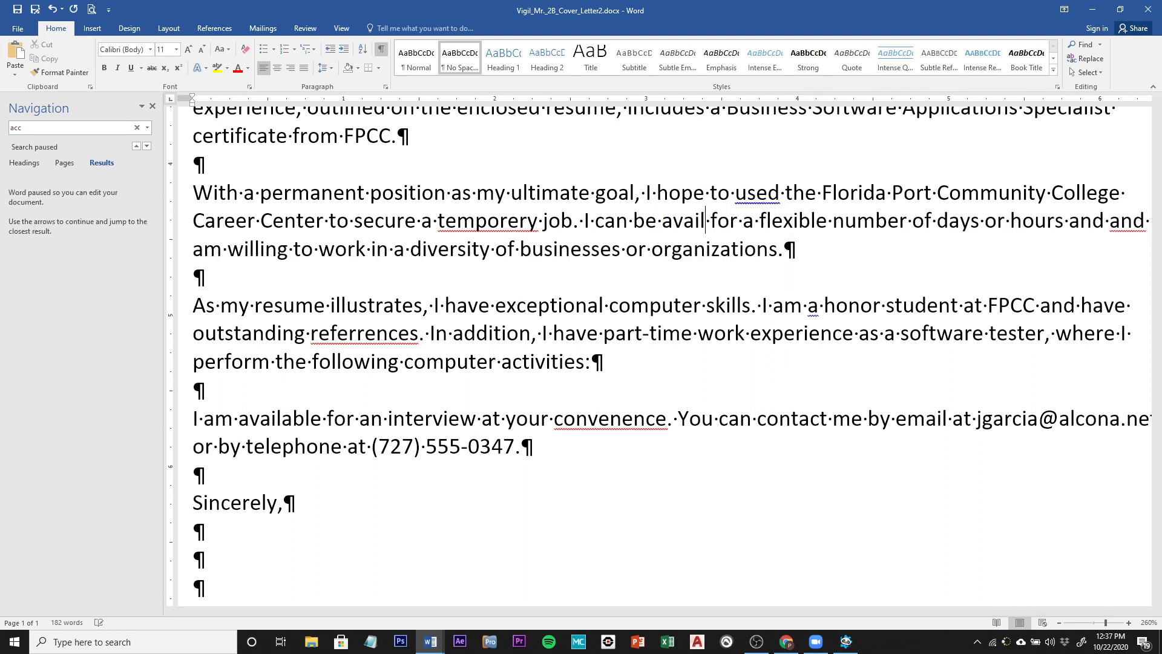
{"action": "type", "text": "able"}
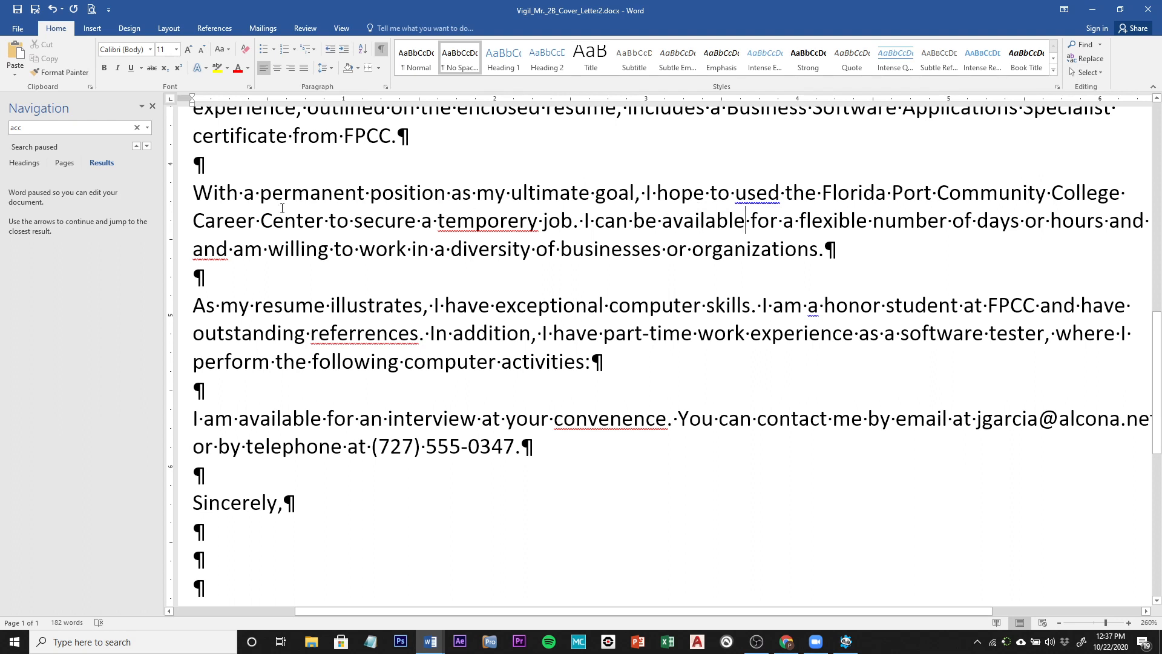
{"action": "left_click", "coordinate": [152, 108]}
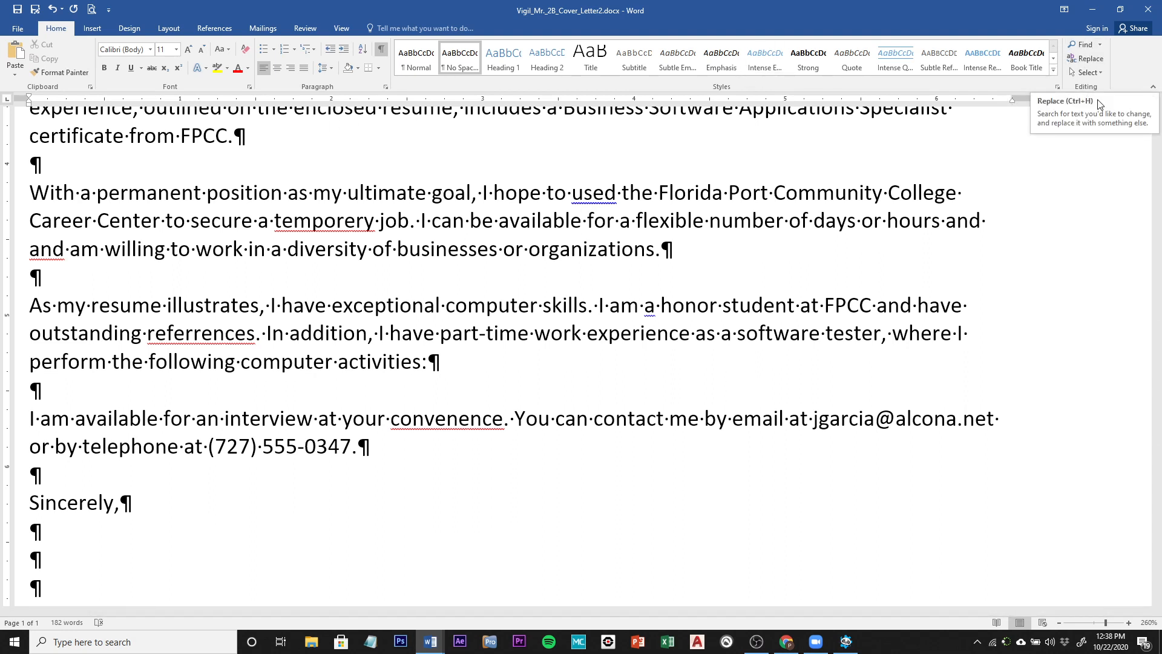
Step: Set Replace to find 'FPCC' and replace it with 'Florida Port Community College'
{"action": "left_click", "coordinate": [1093, 63]}
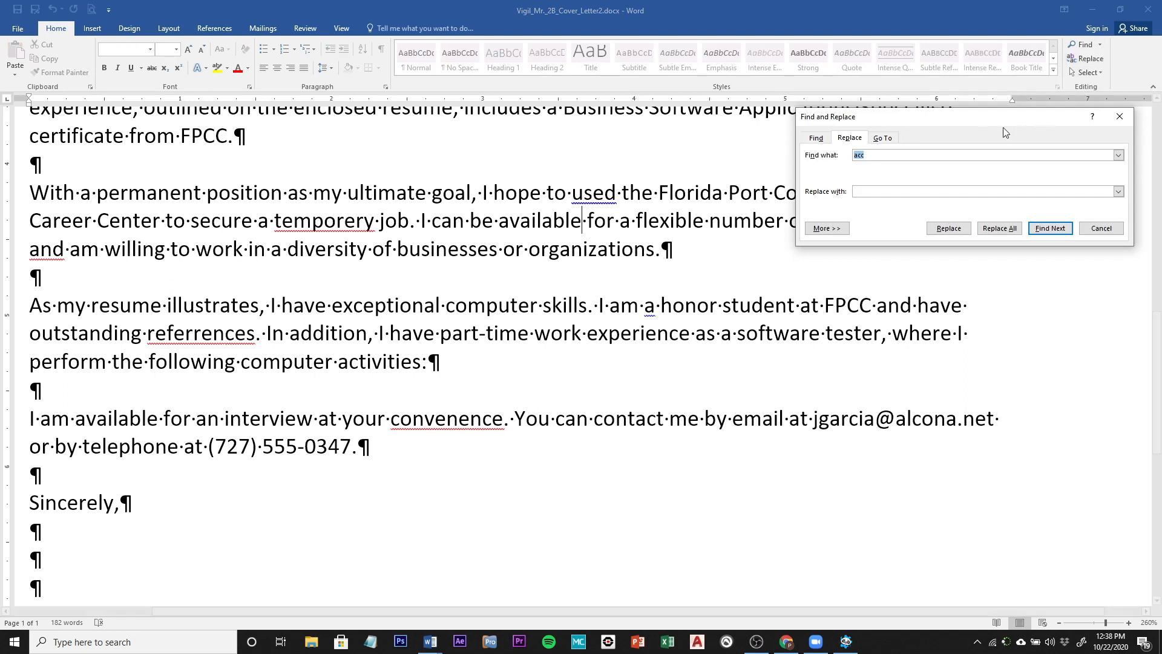
{"action": "left_click", "coordinate": [916, 155]}
{"action": "double_click", "coordinate": [876, 155]}
{"action": "type", "text": "FPCC"}
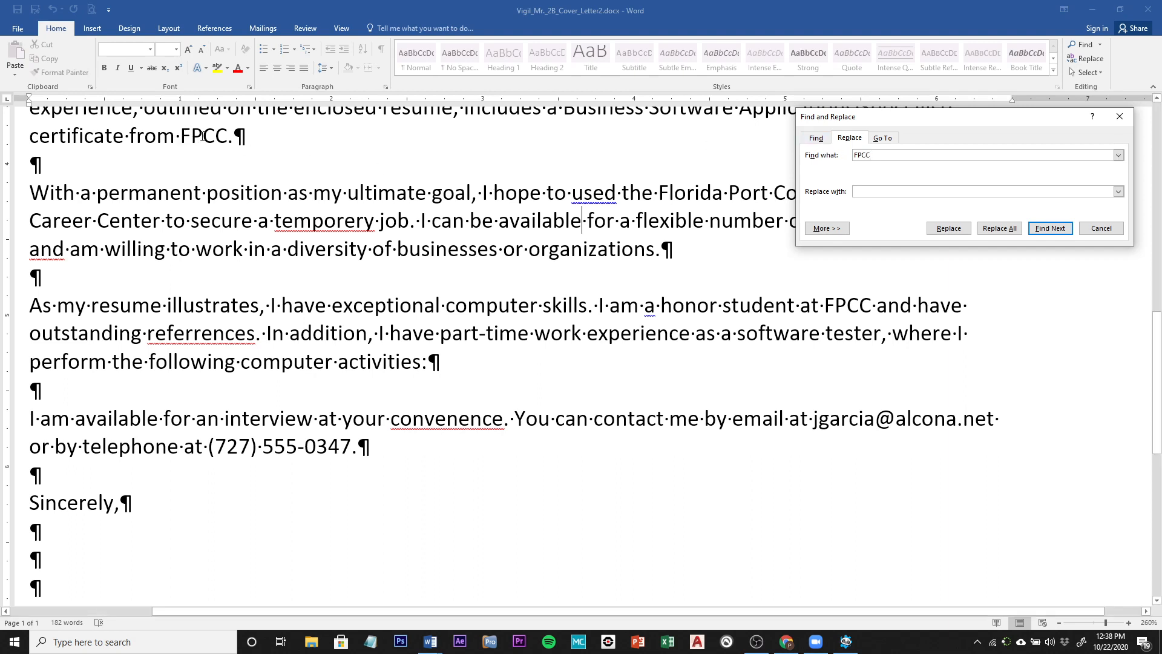
{"action": "left_click", "coordinate": [881, 192]}
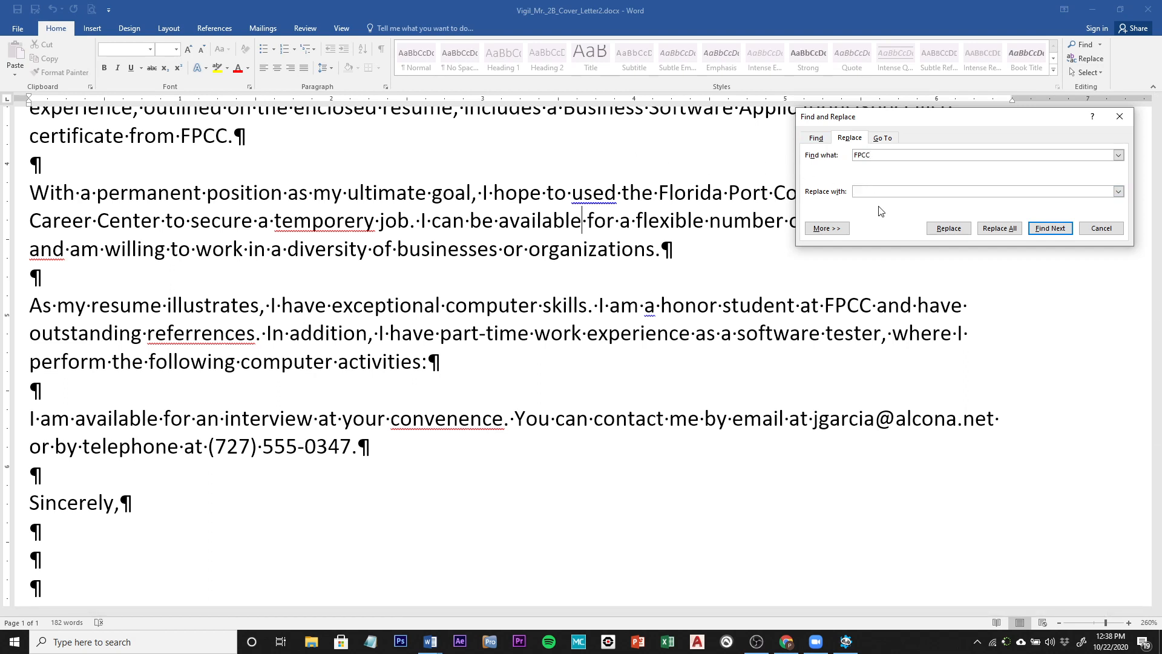
{"action": "type", "text": "Florida Port Community College"}
Step: Turn on Match case, replace all FPCC occurrences, and close Find and Replace
{"action": "left_click", "coordinate": [825, 230]}
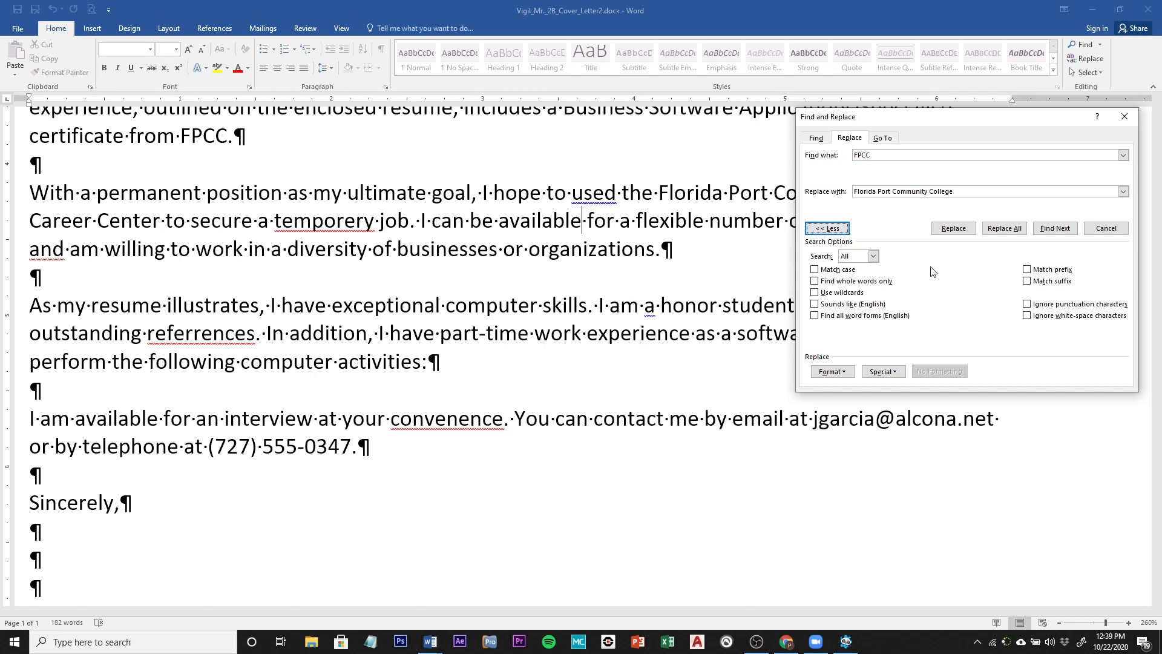
{"action": "left_click", "coordinate": [814, 269]}
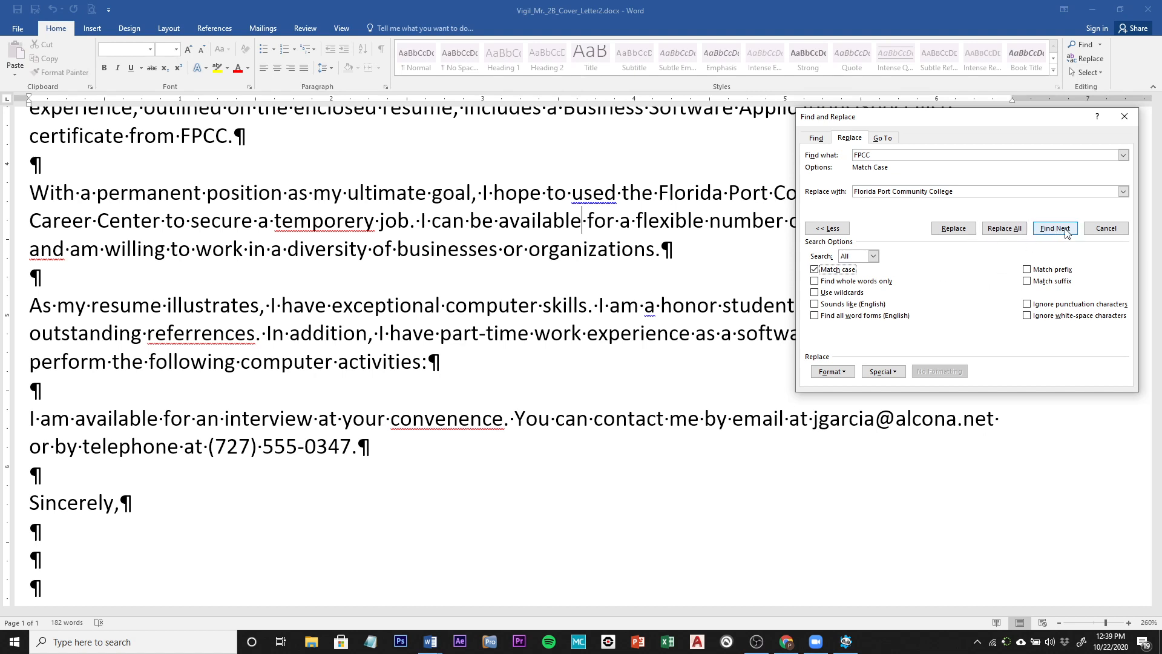
{"action": "left_click", "coordinate": [1005, 229]}
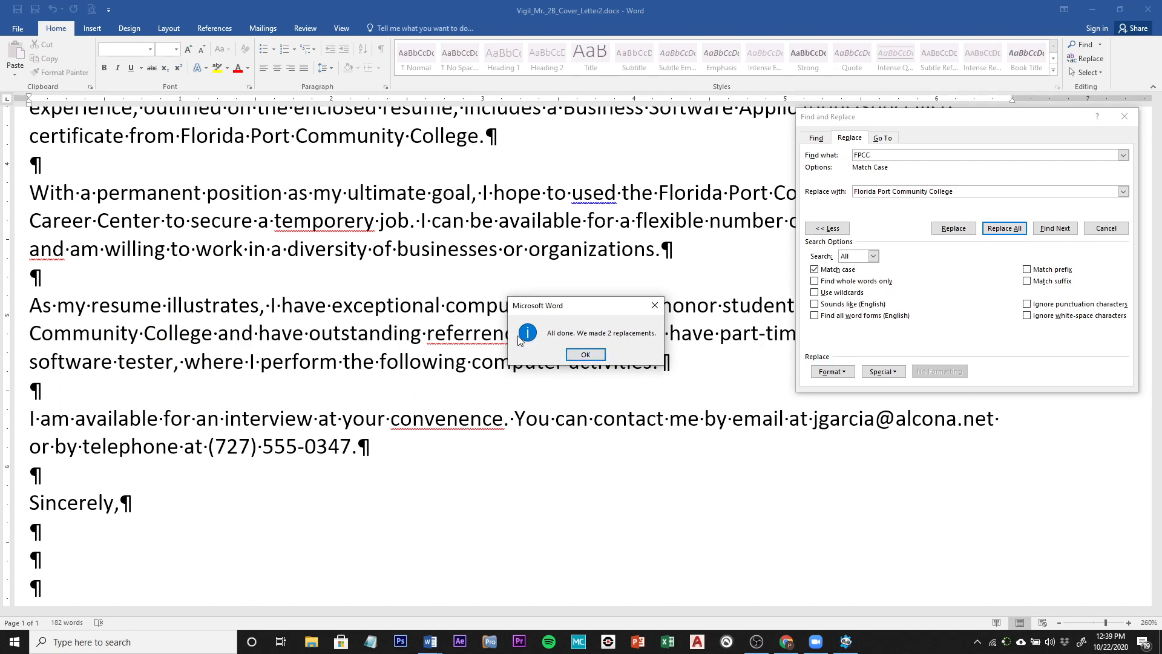
{"action": "left_click", "coordinate": [585, 355]}
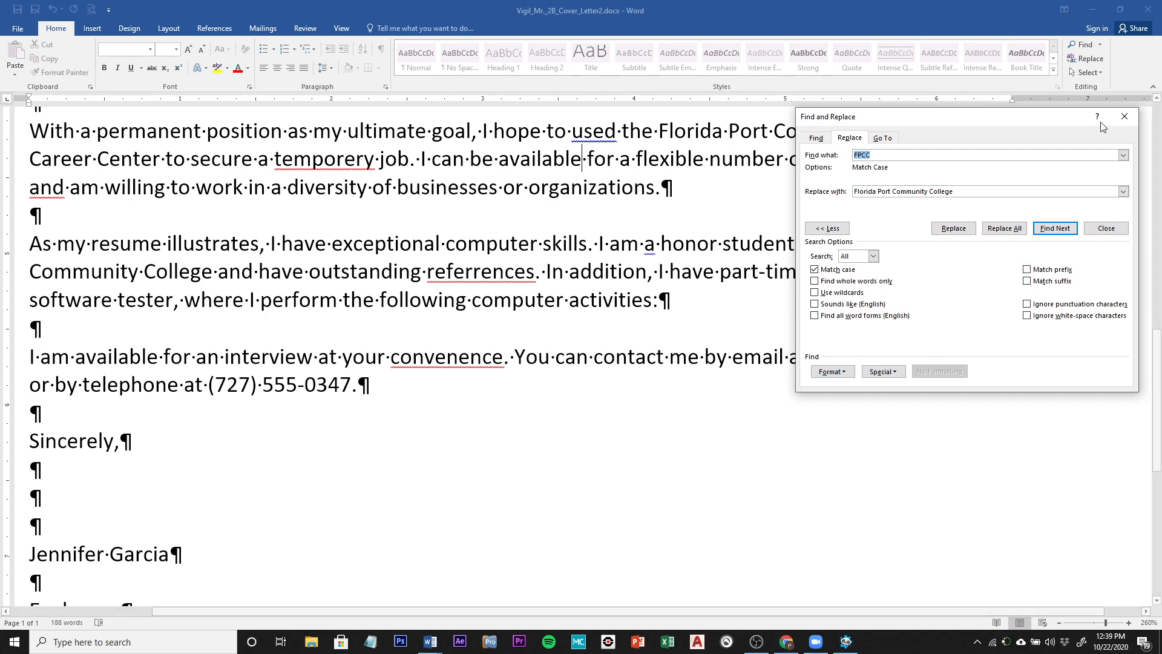
{"action": "left_click", "coordinate": [1124, 116]}
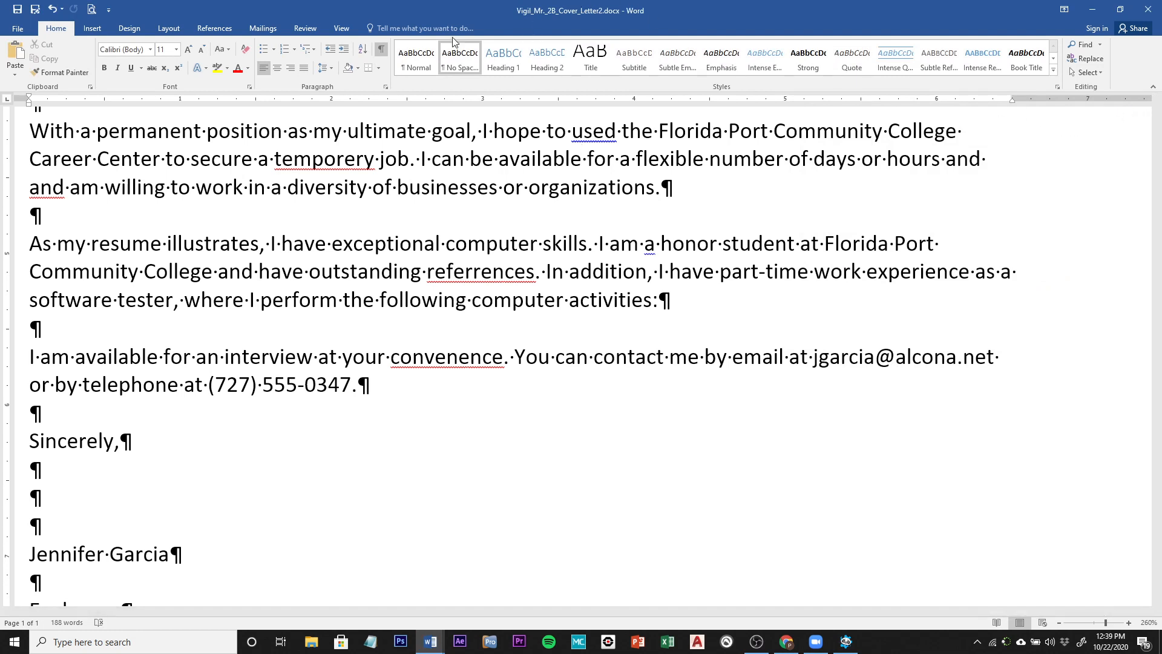
Step: Save the cover letter, then zoom out to 210% and scroll back to the greeting
{"action": "left_click", "coordinate": [18, 9]}
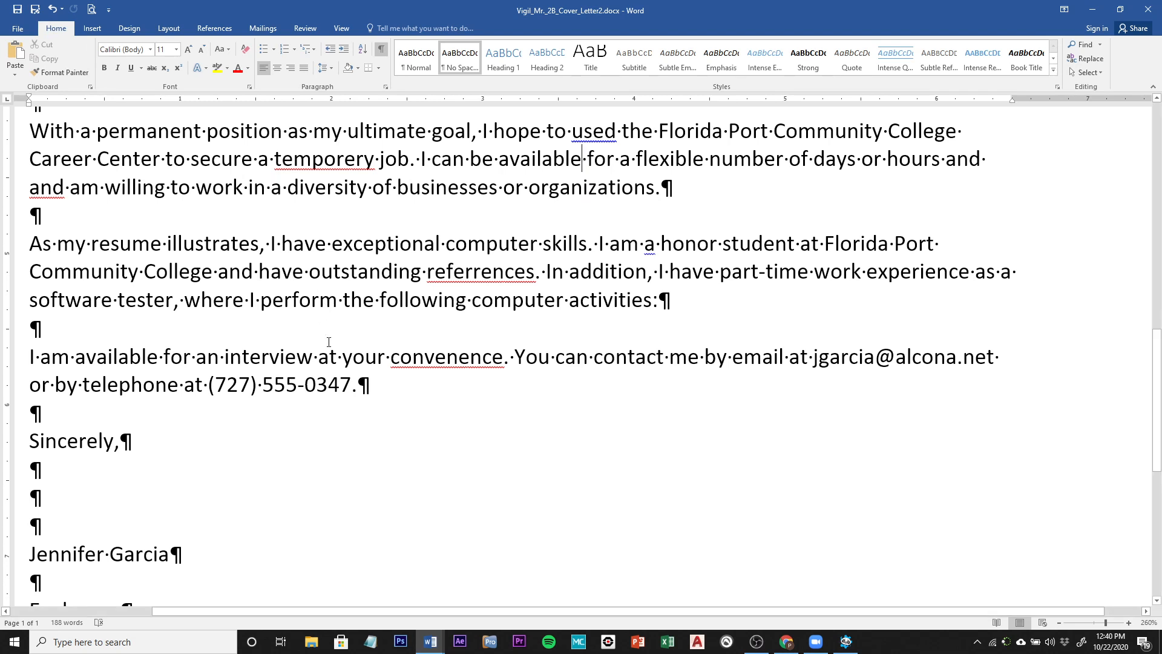
{"action": "left_click", "coordinate": [1058, 622]}
{"action": "left_click", "coordinate": [1059, 622]}
{"action": "left_click", "coordinate": [1058, 623]}
{"action": "left_click", "coordinate": [1058, 623]}
{"action": "left_click", "coordinate": [1058, 623]}
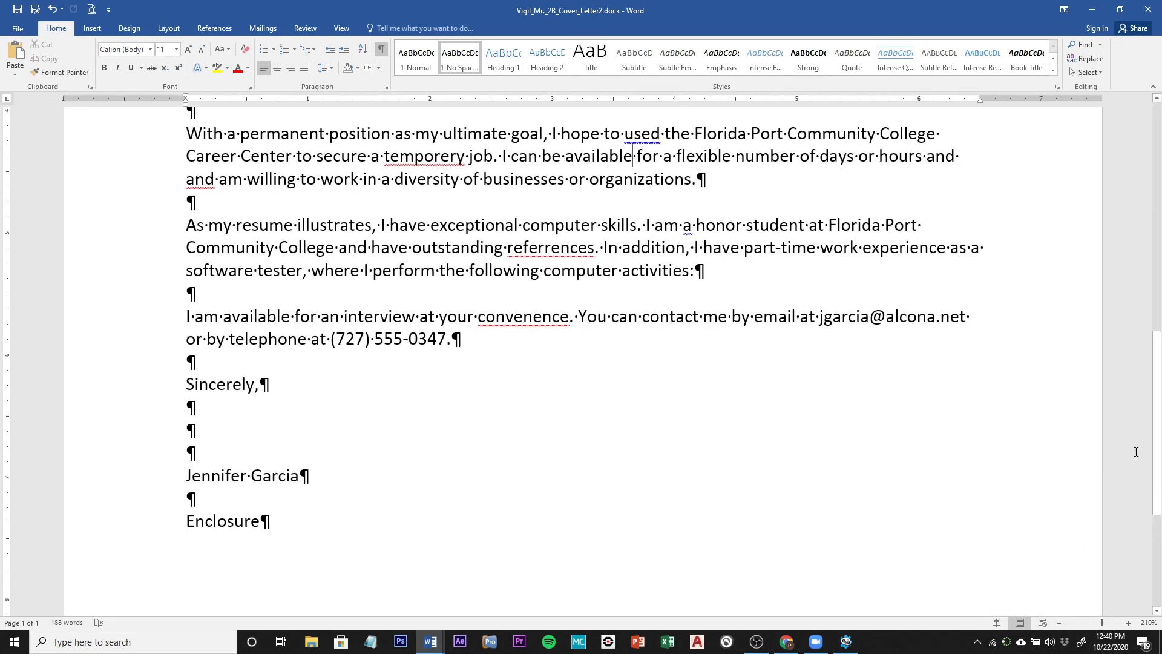
{"action": "left_click_drag", "start_coordinate": [1157, 440], "coordinate": [1158, 385]}
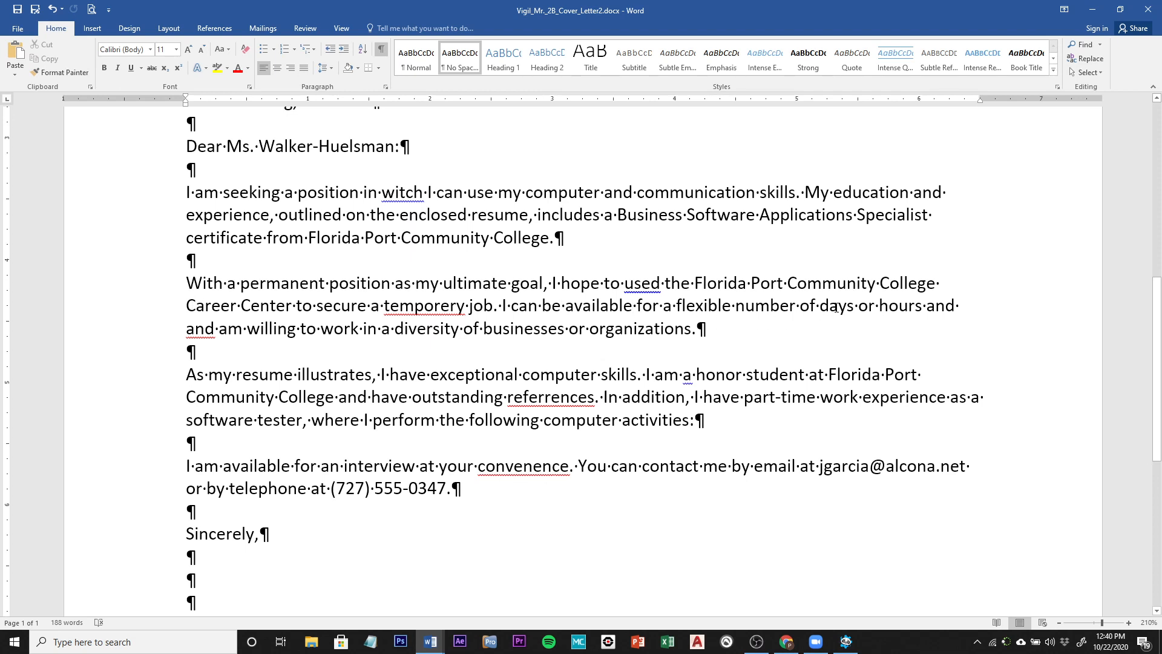
Step: Move the word 'days' to just after 'hours' in the career-center paragraph
{"action": "double_click", "coordinate": [836, 308]}
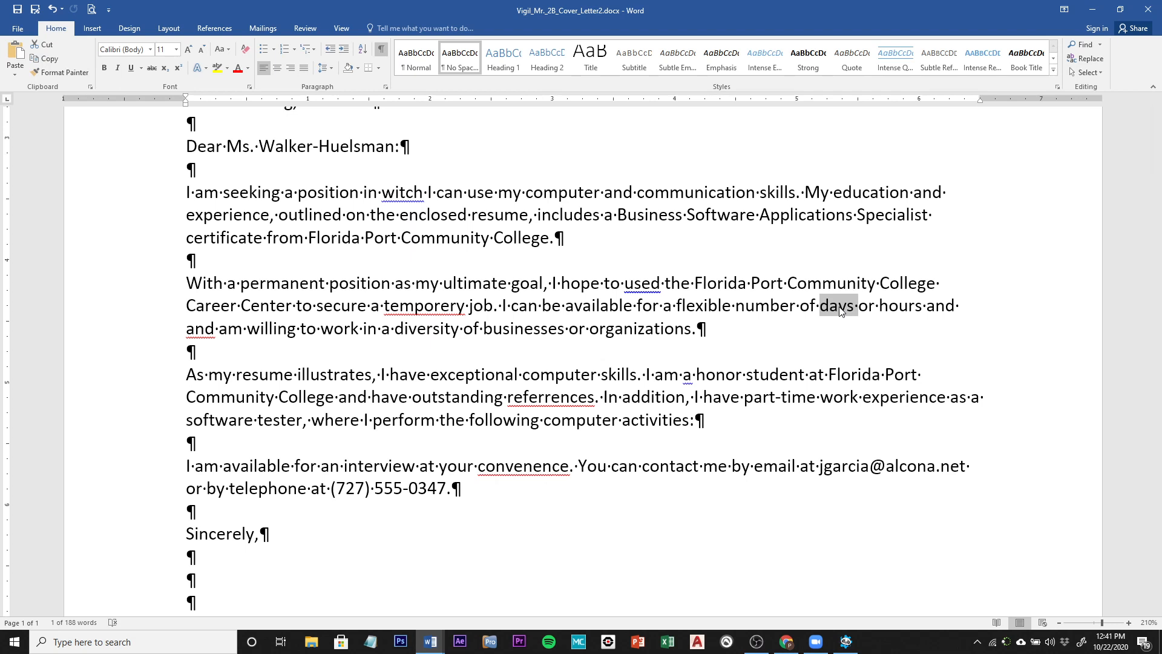
{"action": "left_click_drag", "start_coordinate": [842, 311], "coordinate": [887, 312]}
{"action": "left_click_drag", "start_coordinate": [894, 314], "coordinate": [929, 314]}
{"action": "left_click_drag", "start_coordinate": [928, 313], "coordinate": [927, 310]}
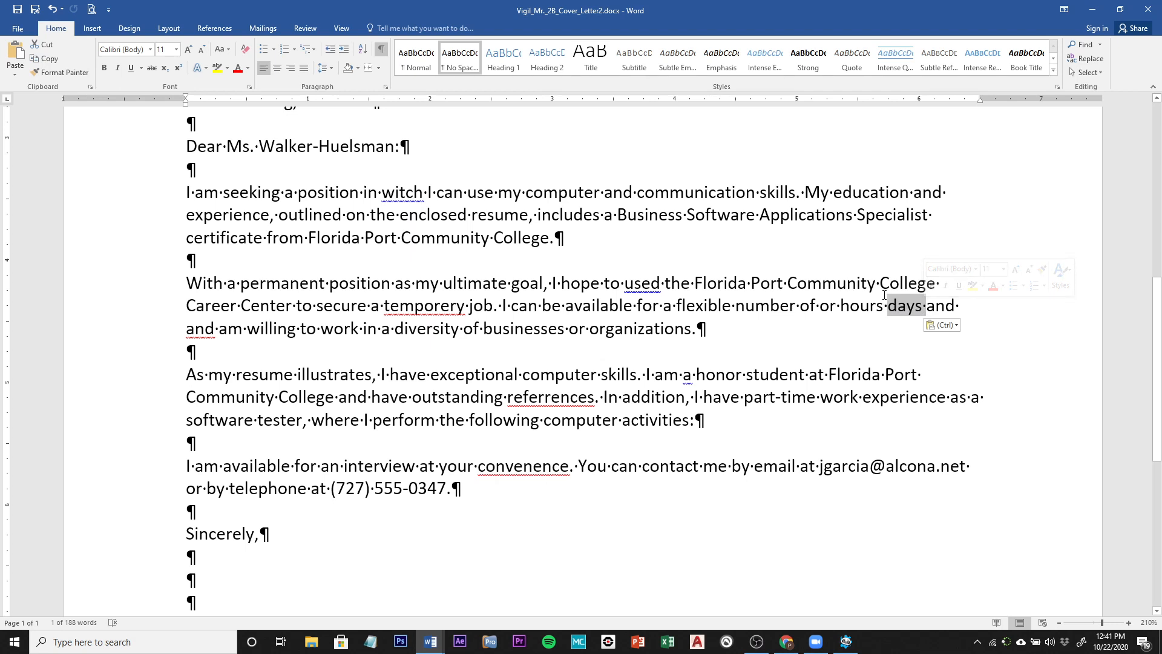
Step: Move 'hours' in front of 'or days' so the phrase reads 'number of hours or days'
{"action": "double_click", "coordinate": [853, 307]}
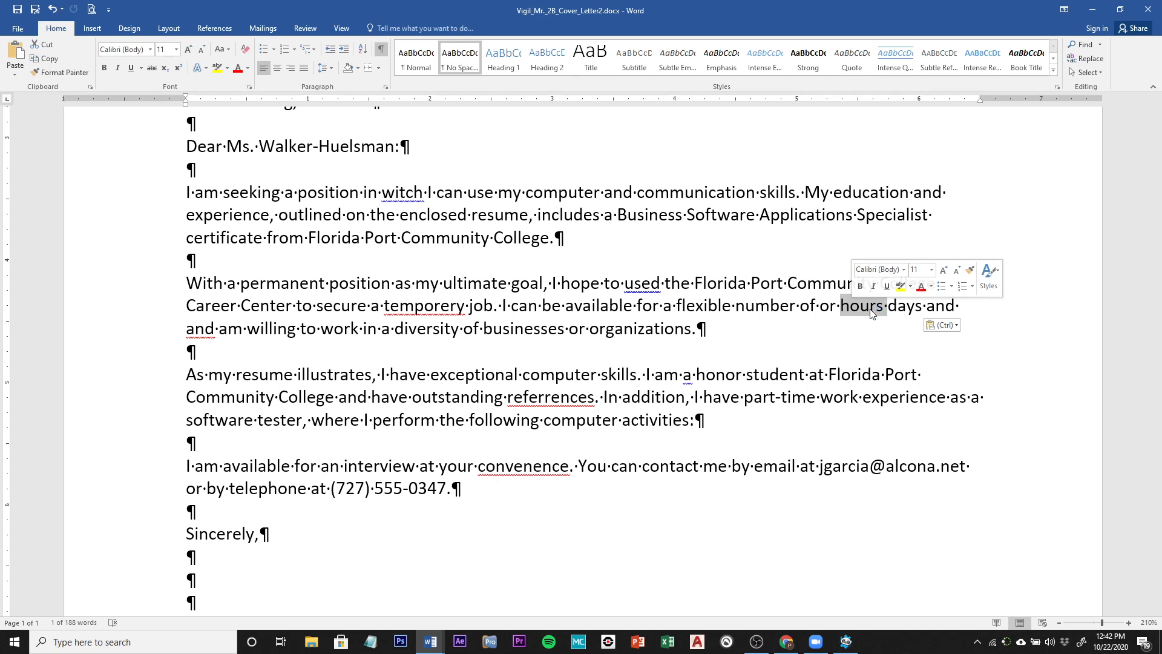
{"action": "left_click_drag", "start_coordinate": [872, 310], "coordinate": [817, 306]}
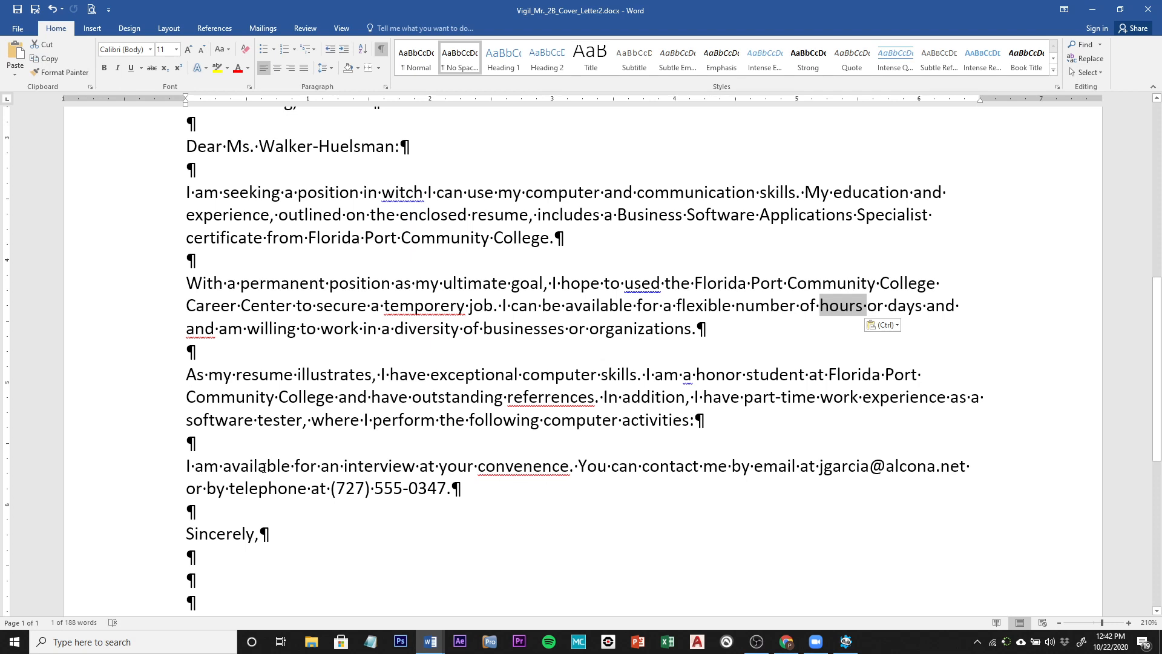
{"action": "key", "text": "ctrl"}
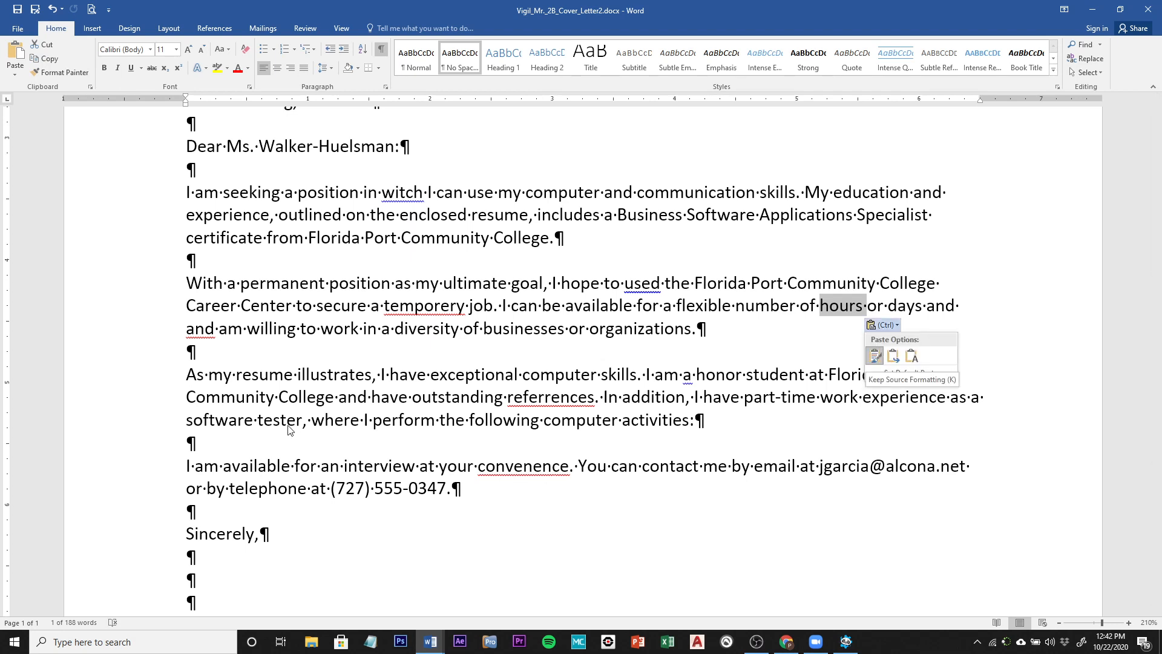
{"action": "key", "text": "Escape"}
{"action": "left_click", "coordinate": [397, 398]}
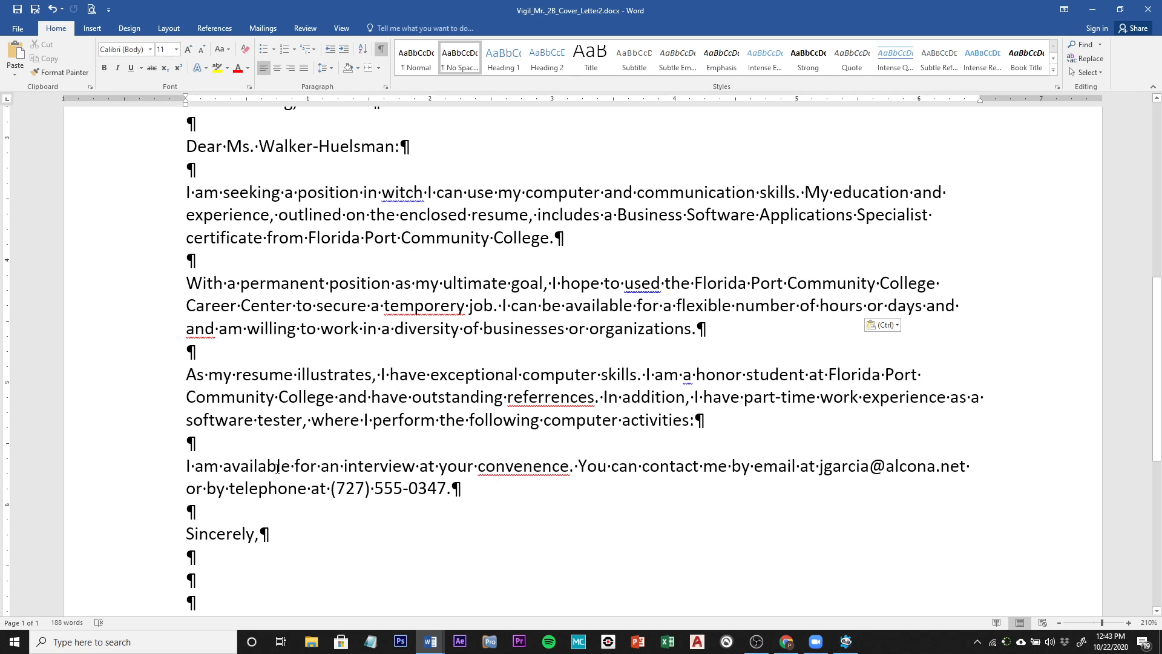
Step: Move 'I am available for an interview at your convenence.' to after '555-0347.'
{"action": "left_click", "coordinate": [277, 468], "text": "ctrl"}
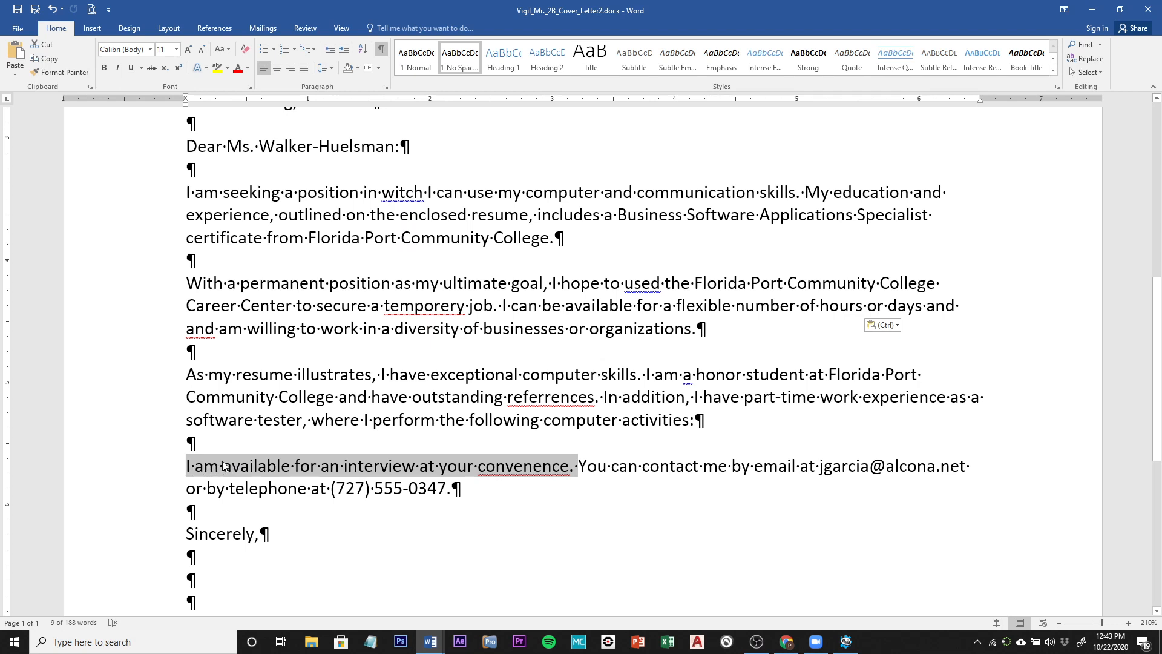
{"action": "left_click_drag", "start_coordinate": [222, 466], "coordinate": [472, 492]}
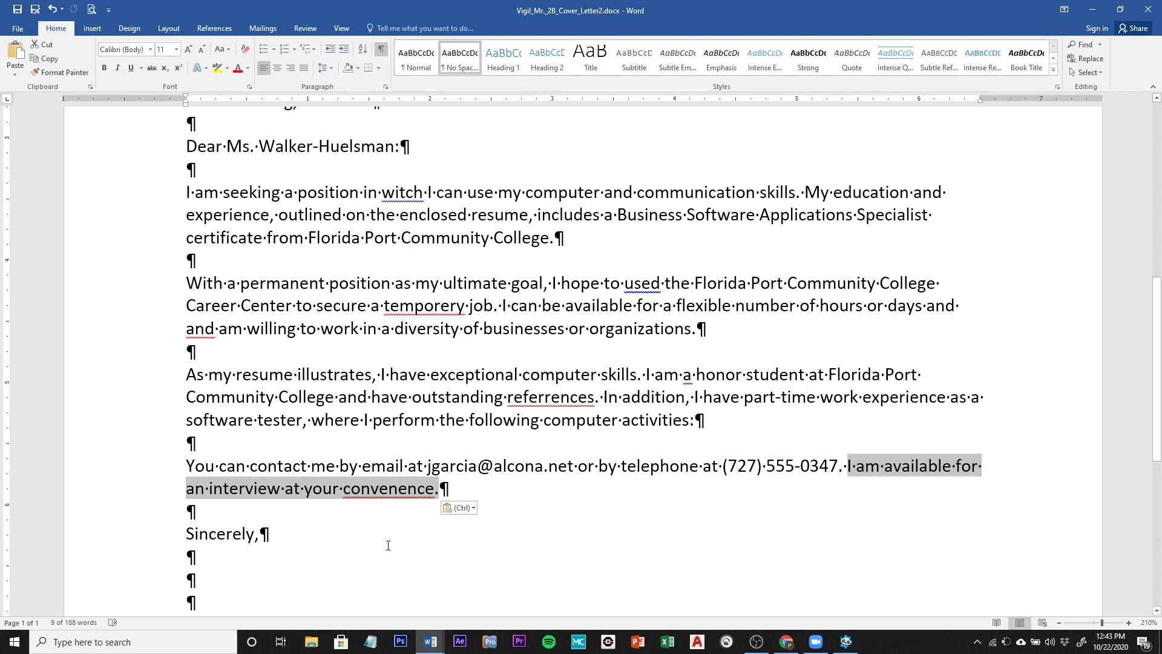
{"action": "left_click", "coordinate": [305, 478]}
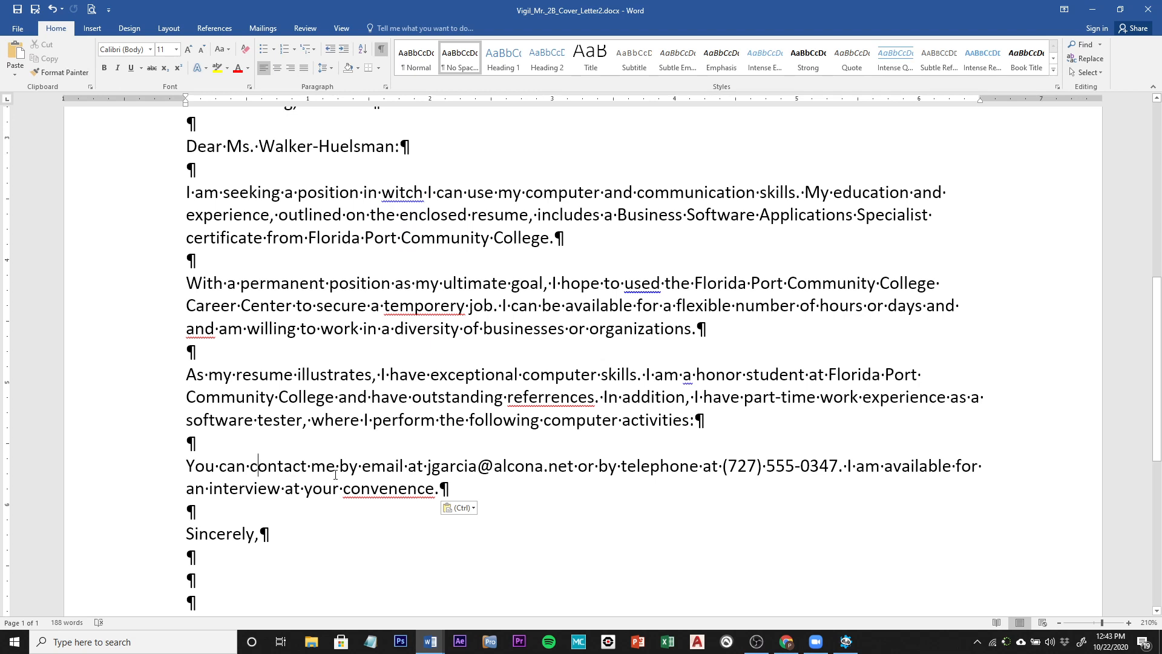
Step: Insert a blank 2-column, 3-row table on a new line after the computer-activities paragraph
{"action": "left_click", "coordinate": [199, 441]}
{"action": "key", "text": "Return"}
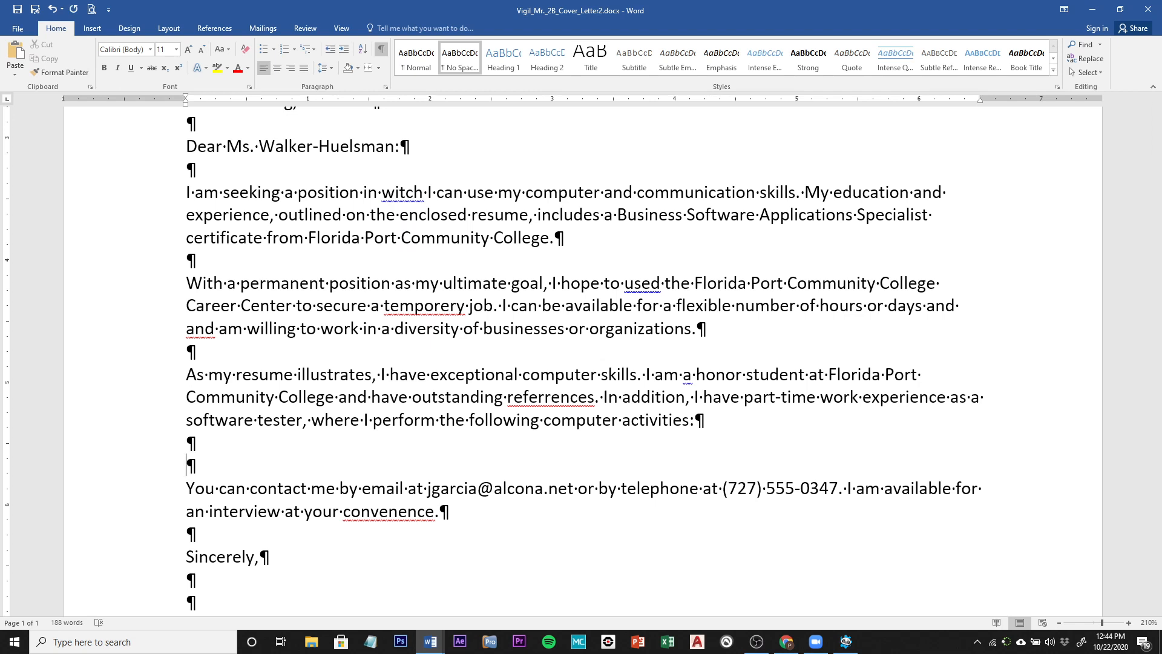
{"action": "left_click", "coordinate": [93, 28]}
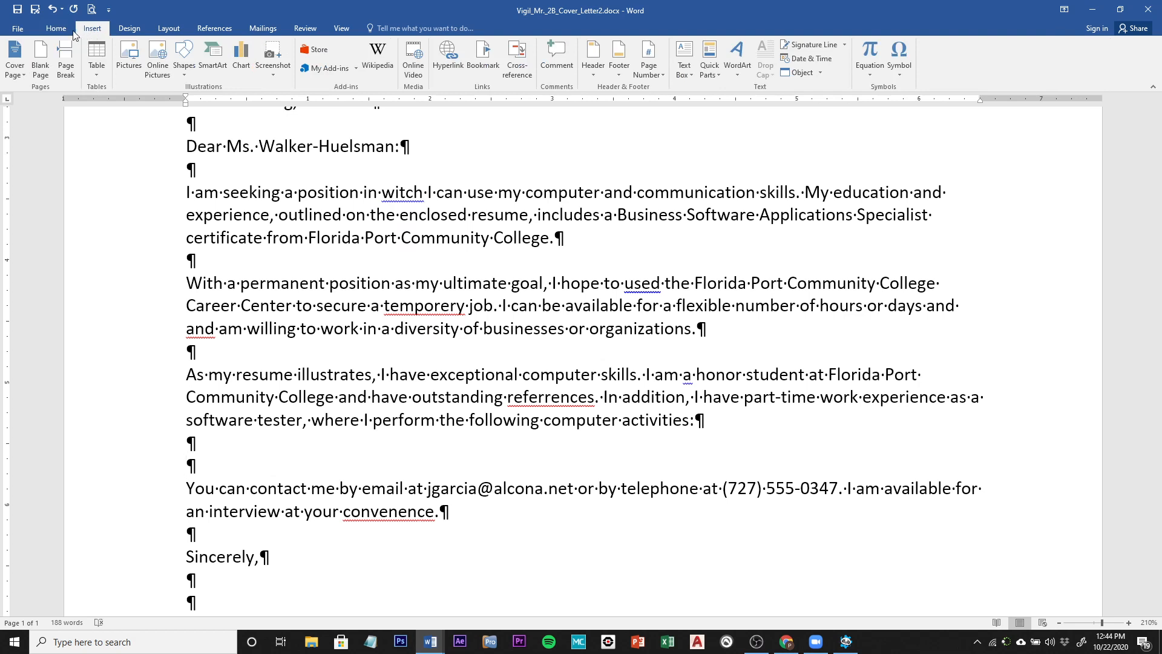
{"action": "left_click", "coordinate": [97, 71]}
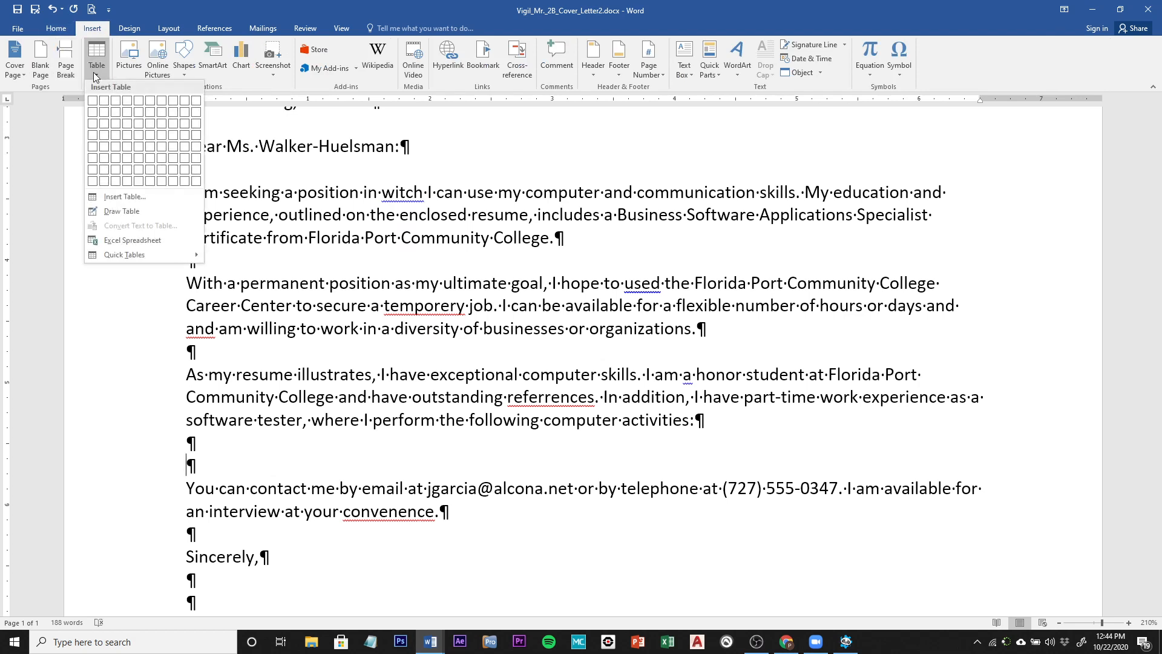
{"action": "left_click", "coordinate": [104, 125]}
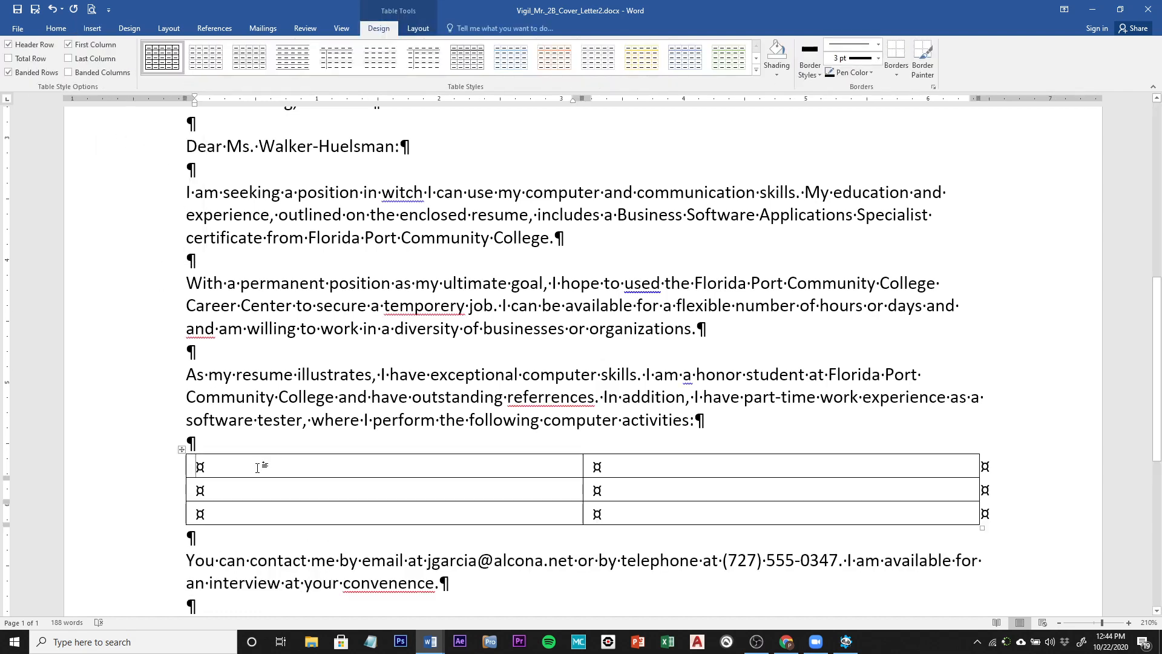
Step: Fill the table rows: Microsoft Access, Excel and Word, each beside its task, e.g. 'Test database queries'
{"action": "type", "text": "Microsoft"}
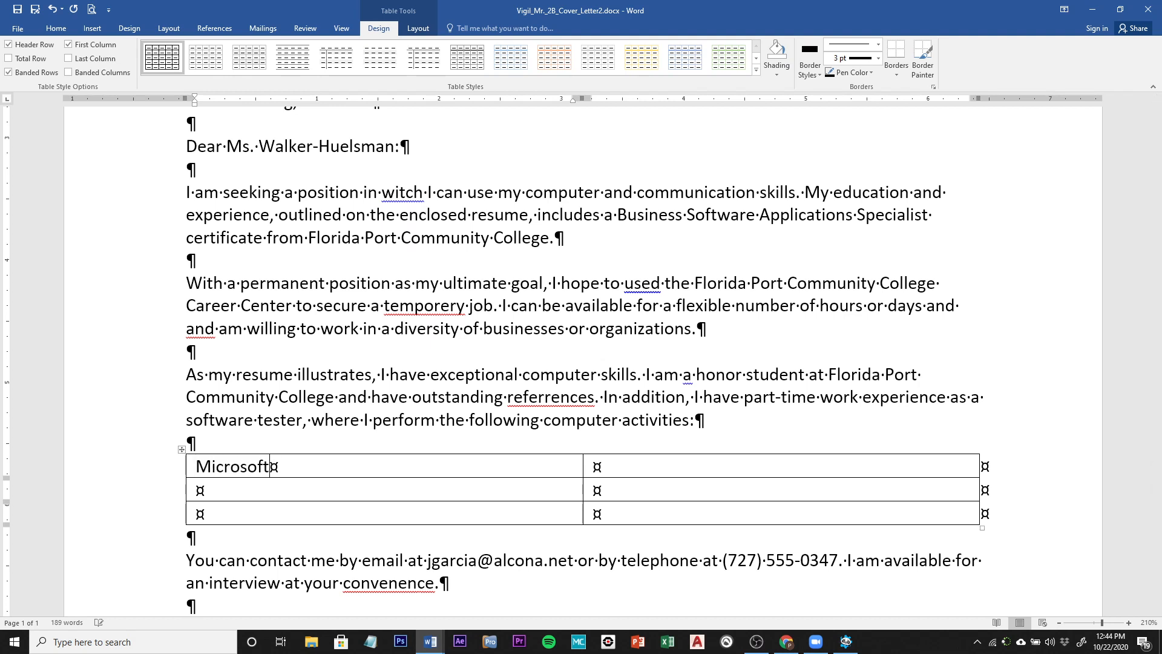
{"action": "type", "text": " Access"}
{"action": "key", "text": "Tab"}
{"action": "type", "text": "Test datab"}
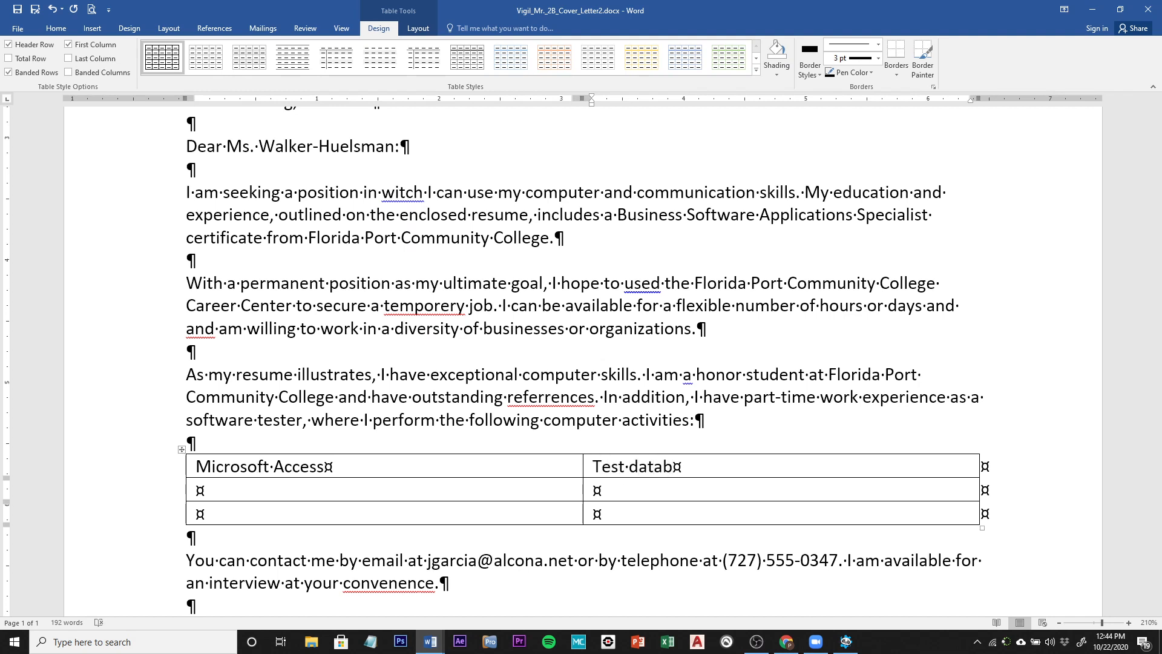
{"action": "type", "text": "ase·"}
{"action": "type", "text": " querie"}
{"action": "type", "text": "s"}
{"action": "key", "text": "Tab"}
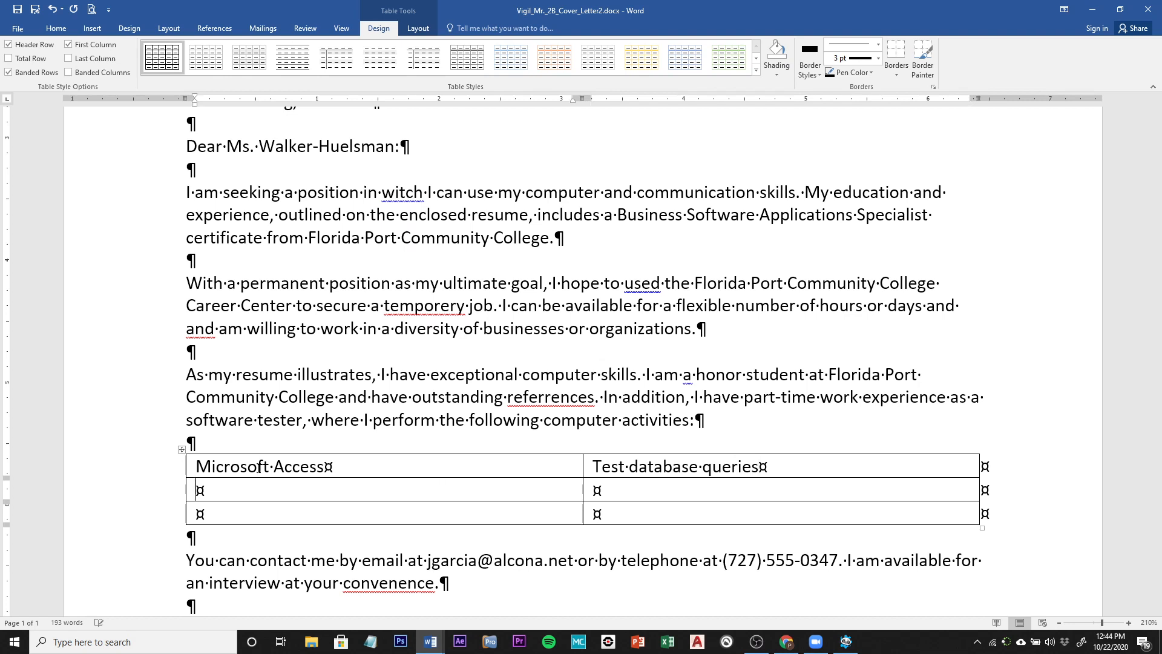
{"action": "type", "text": "Microsoft Excel"}
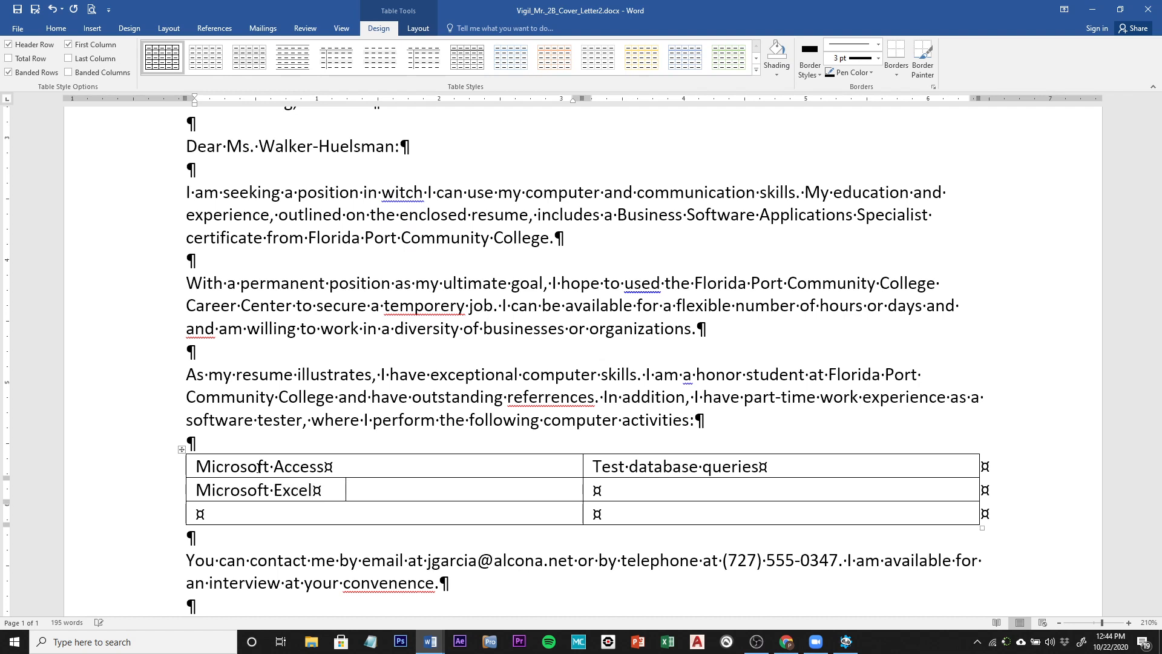
{"action": "key", "text": "Tab"}
{"action": "type", "text": "Enter So"}
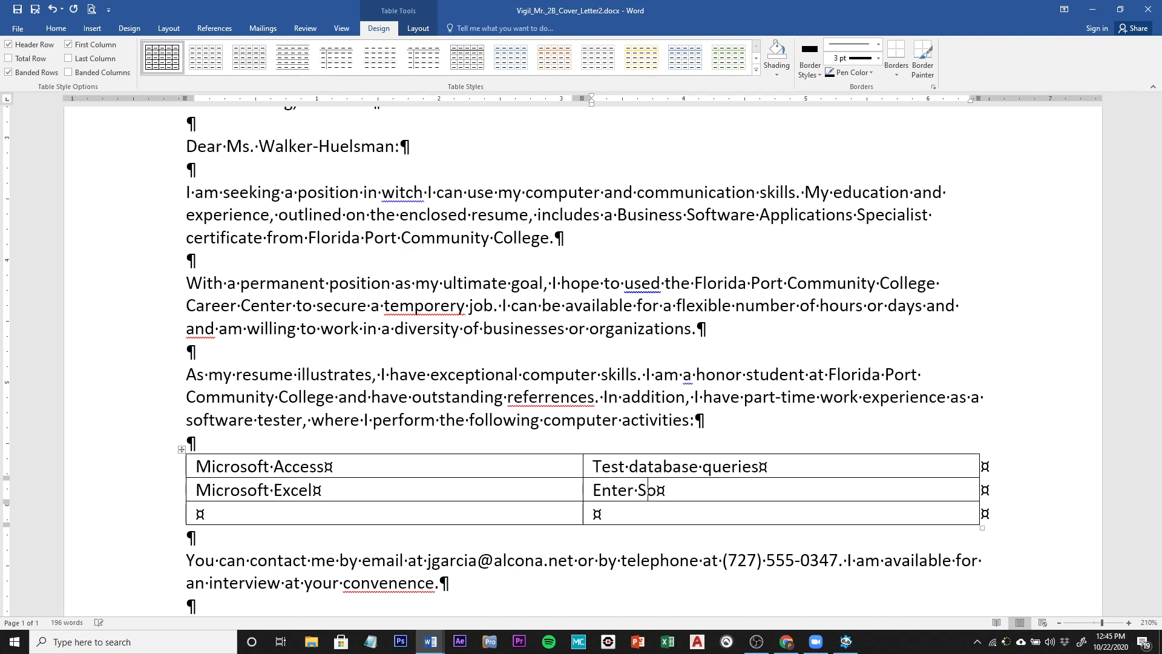
{"action": "type", "text": "ftware"}
{"action": "type", "text": "test data"}
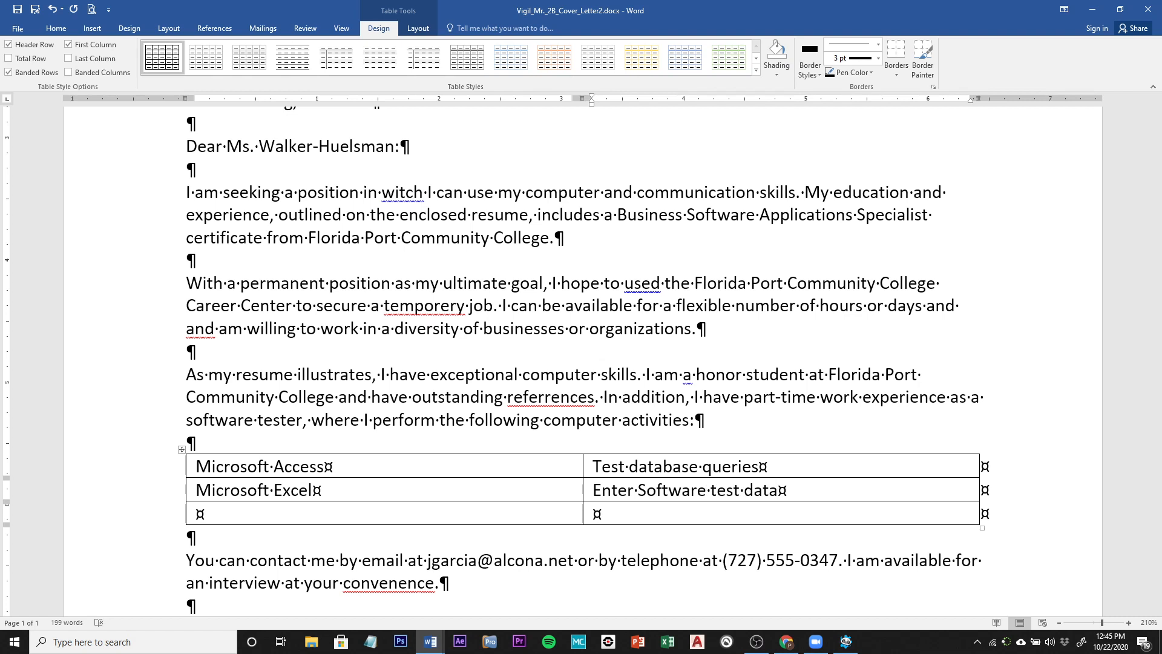
{"action": "key", "text": "Tab"}
{"action": "type", "text": "Microsoft Word"}
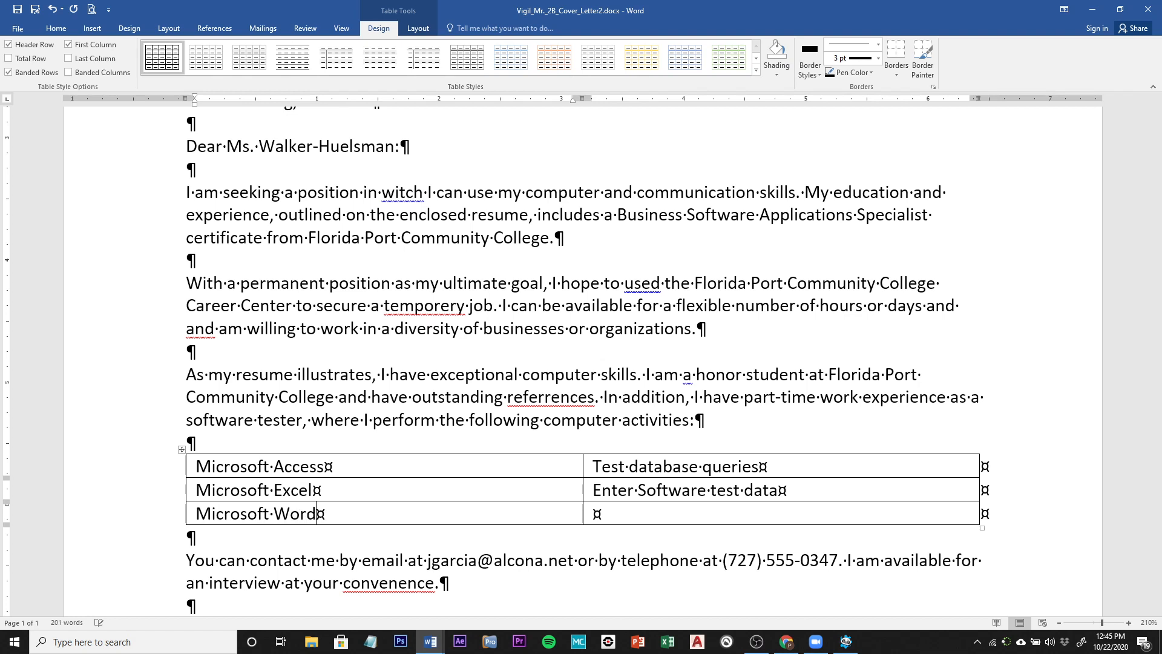
{"action": "key", "text": "Tab"}
{"action": "type", "text": "Create and ma"}
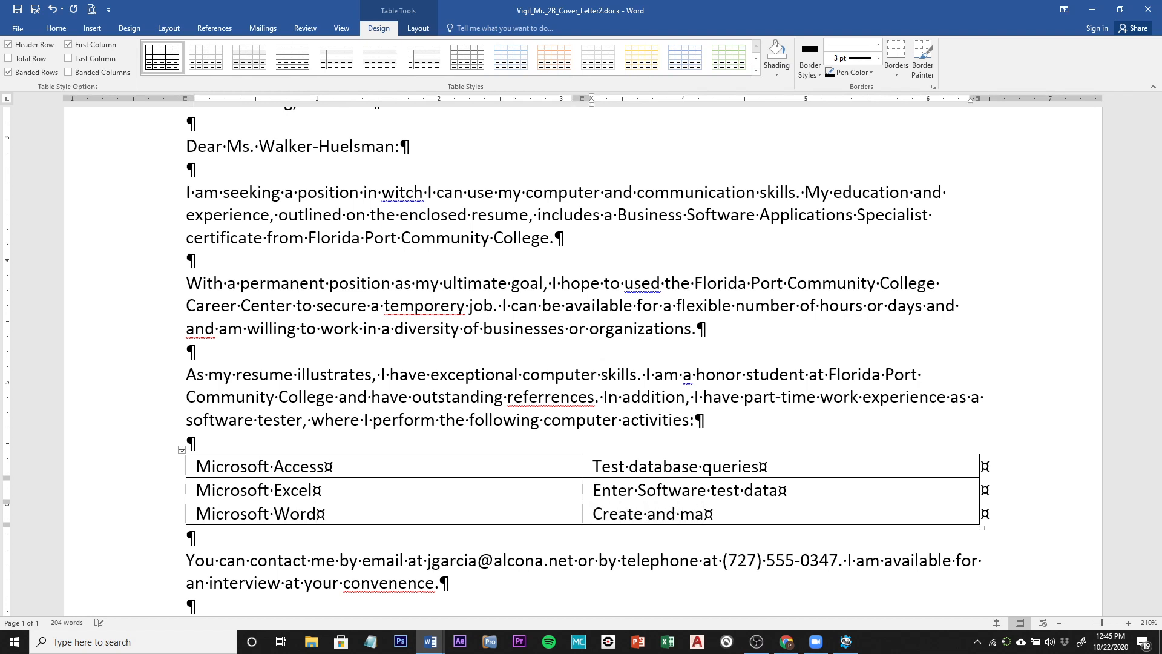
{"action": "type", "text": "il form letters"}
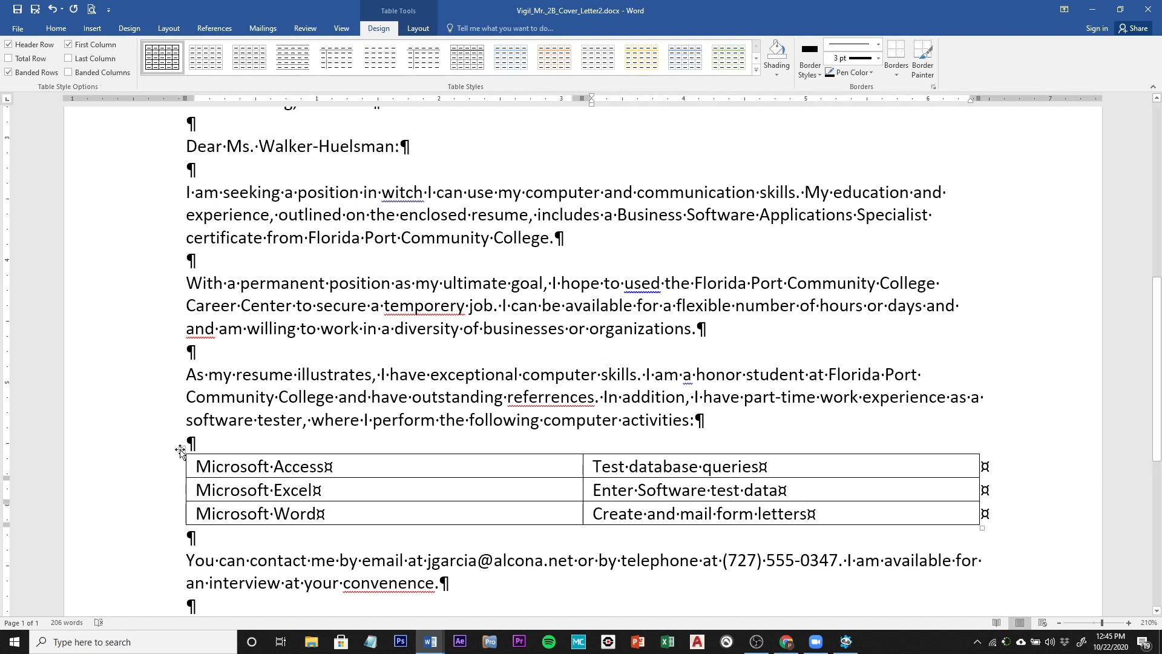
Step: AutoFit the skills table's columns to their contents
{"action": "left_click", "coordinate": [181, 451]}
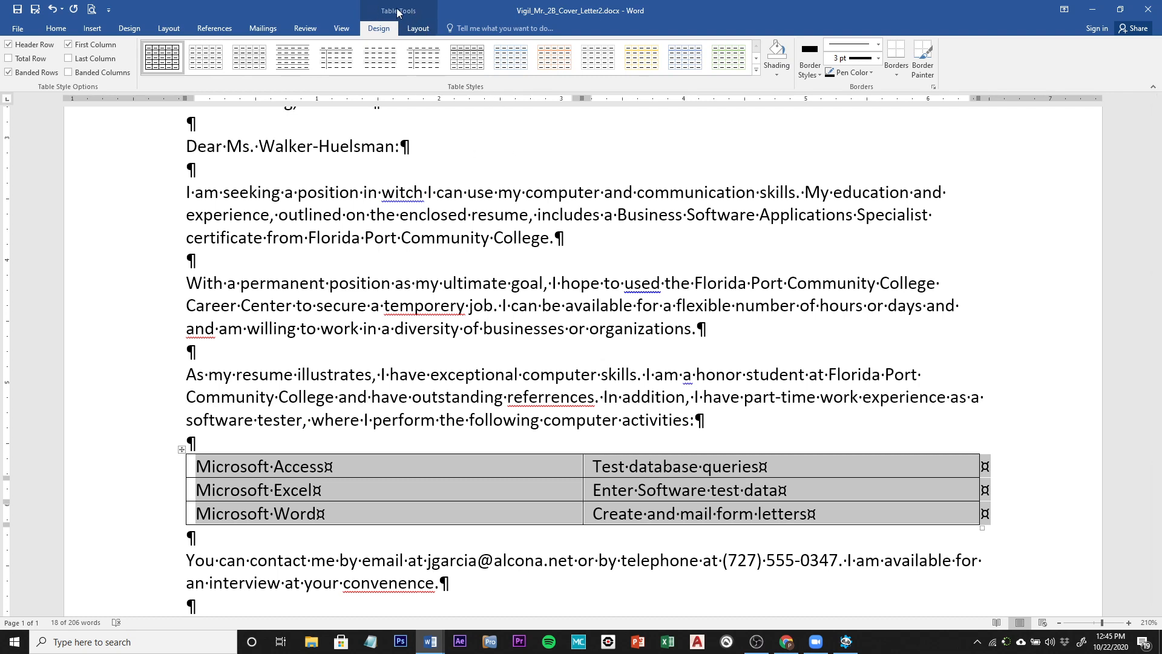
{"action": "left_click", "coordinate": [426, 34]}
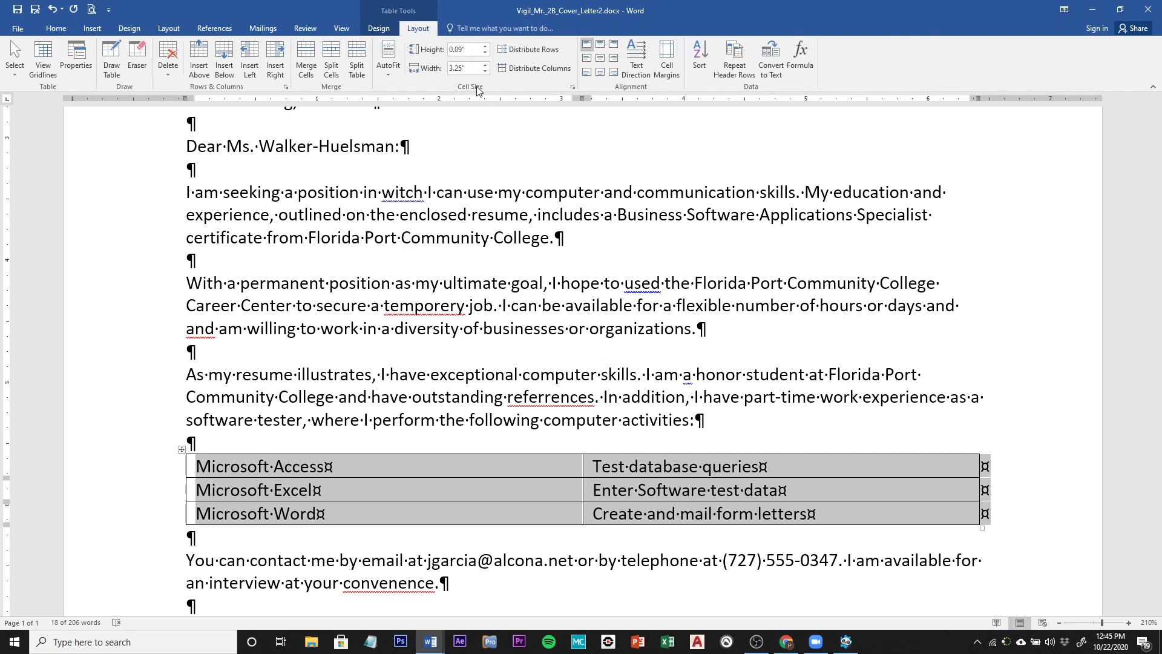
{"action": "left_click", "coordinate": [389, 59]}
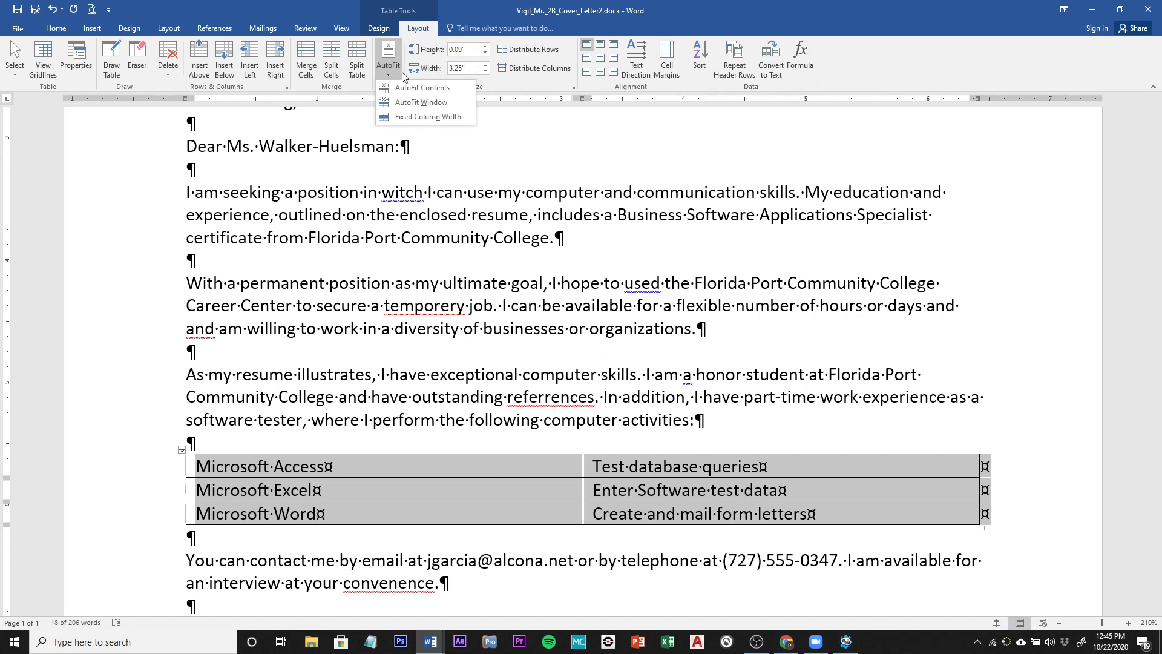
{"action": "left_click", "coordinate": [422, 88]}
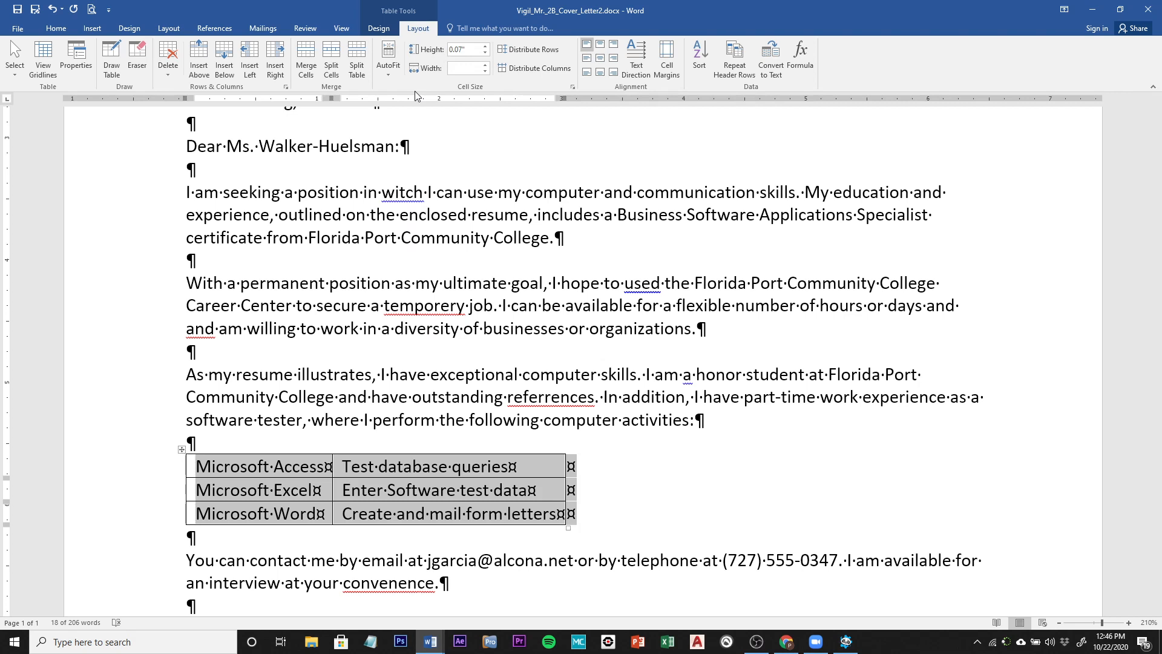
{"action": "left_click", "coordinate": [378, 30]}
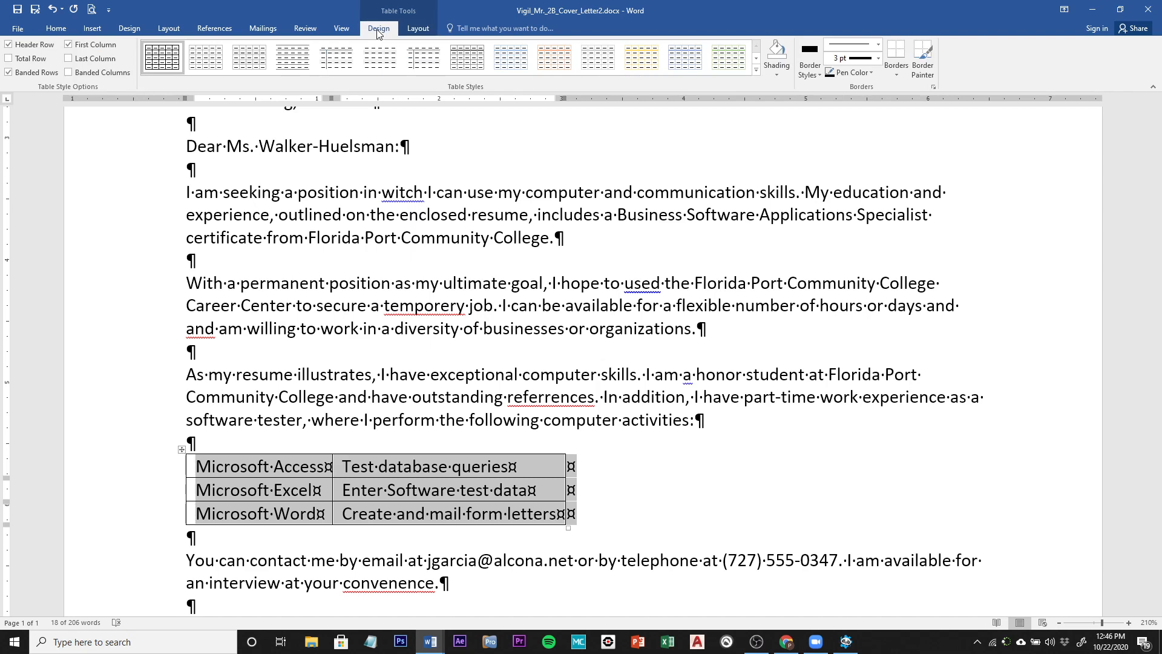
Step: Apply the Plain Tables 'Table Grid Light' style to the skills table
{"action": "left_click", "coordinate": [756, 70]}
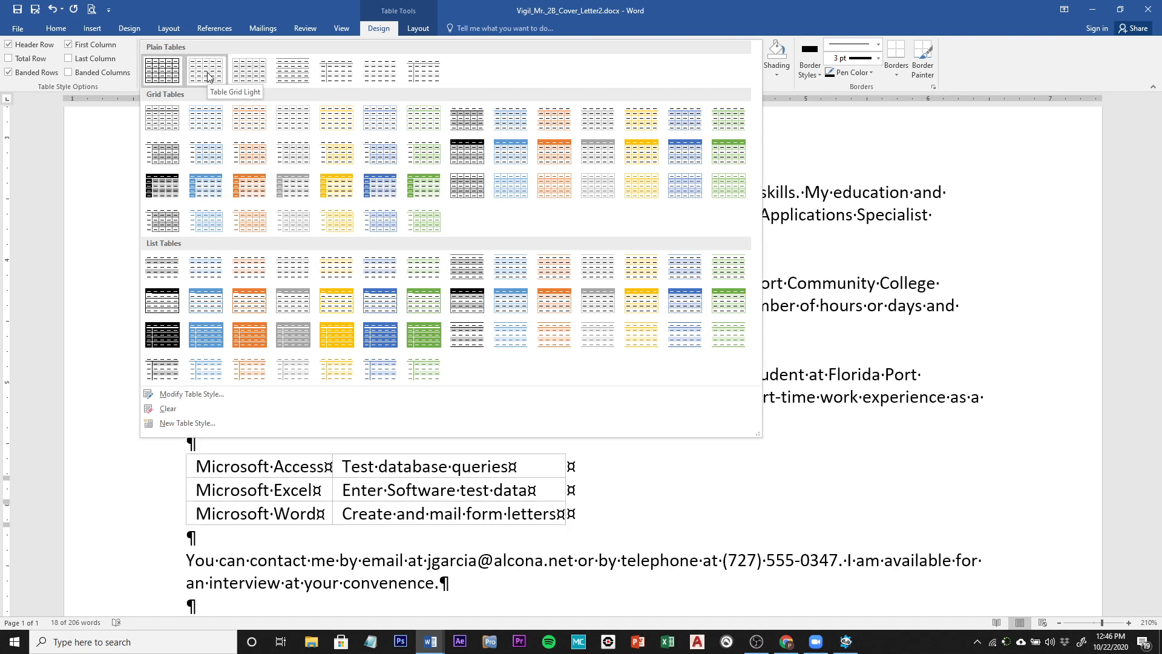
{"action": "left_click", "coordinate": [208, 76]}
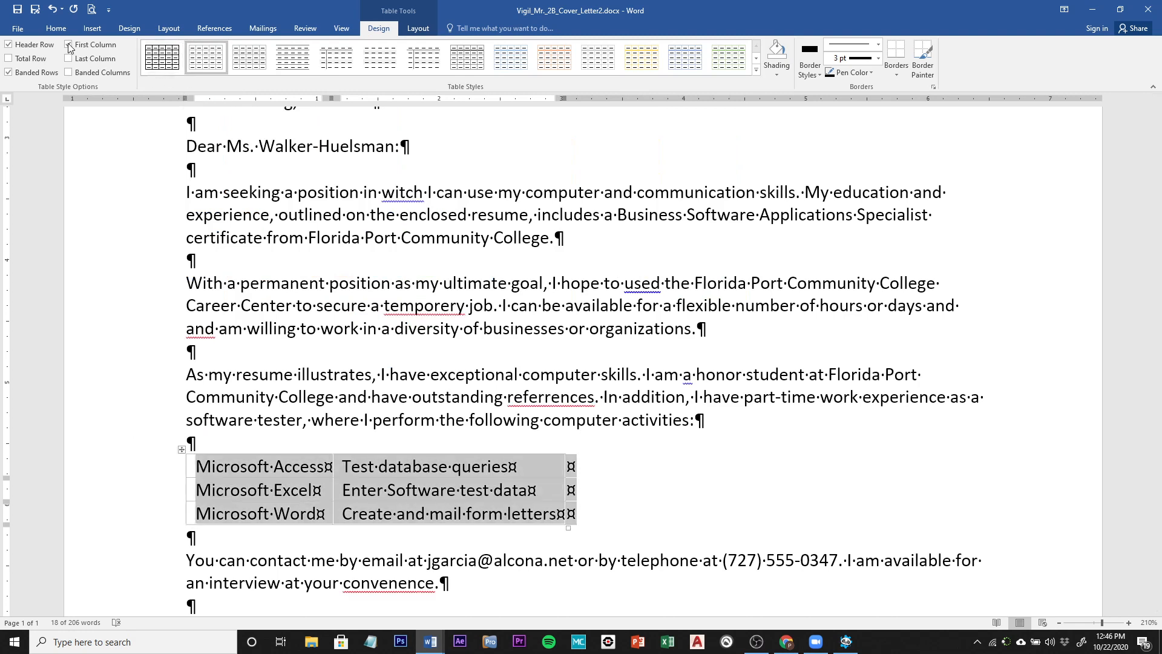
{"action": "left_click", "coordinate": [55, 29]}
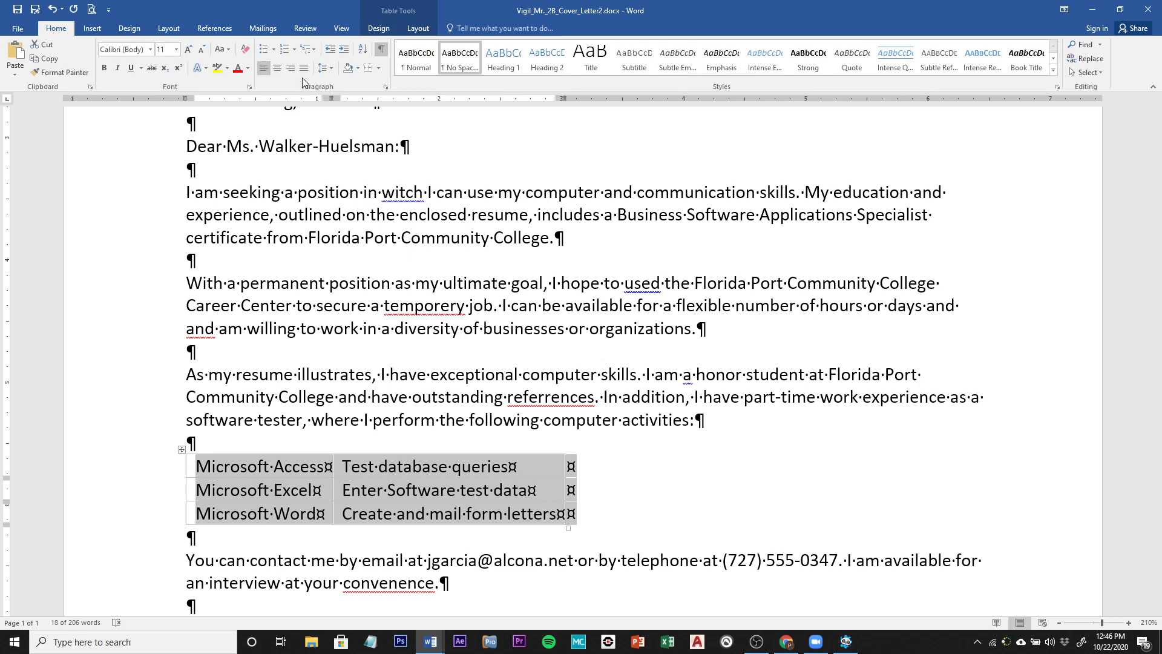
Step: Center-align the selected skills table from the Home tab's Paragraph group
{"action": "left_click", "coordinate": [280, 70]}
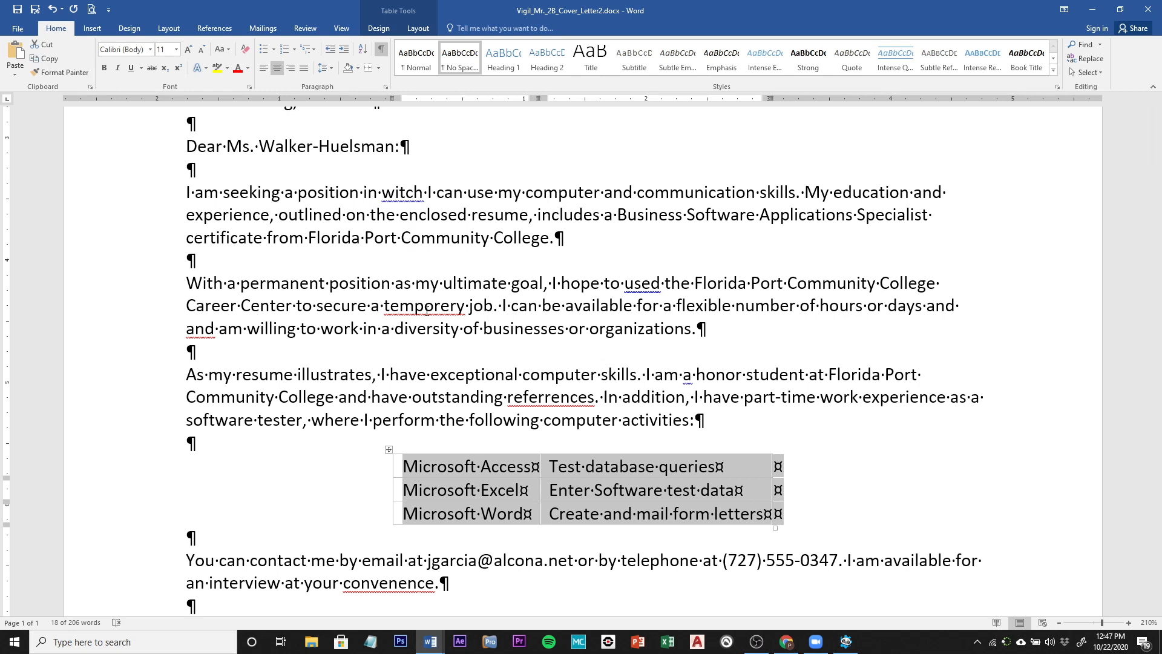
Step: Change 'temporery' to 'temporary' and delete the repeated 'and' in the career-center paragraph
{"action": "right_click", "coordinate": [426, 310]}
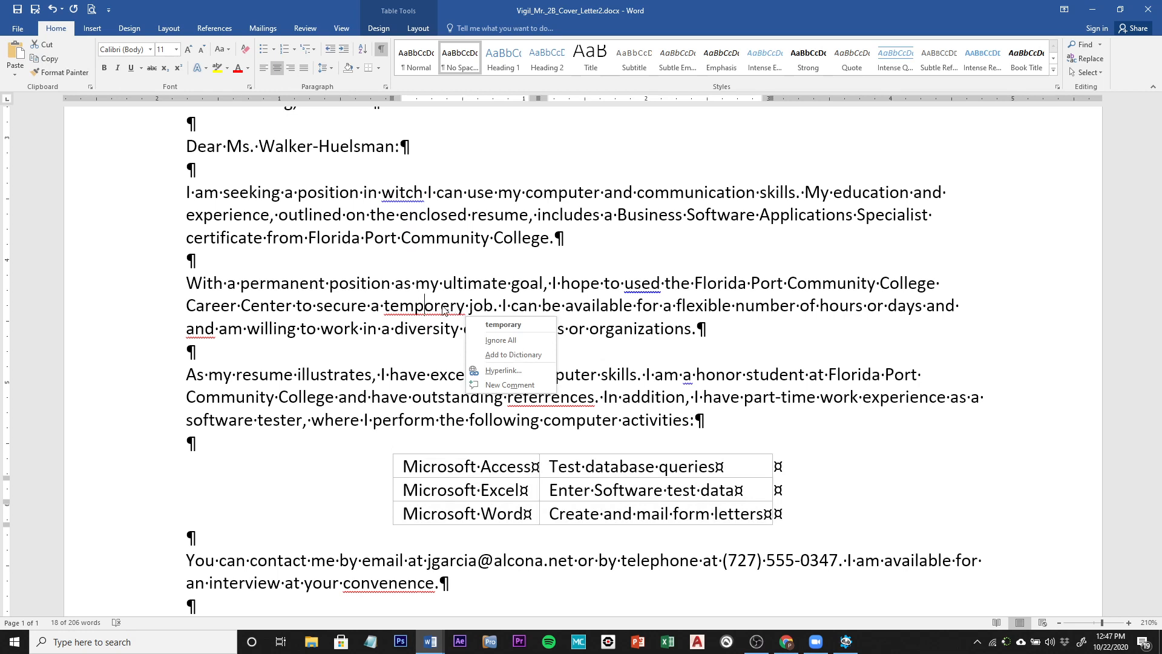
{"action": "left_click", "coordinate": [511, 325]}
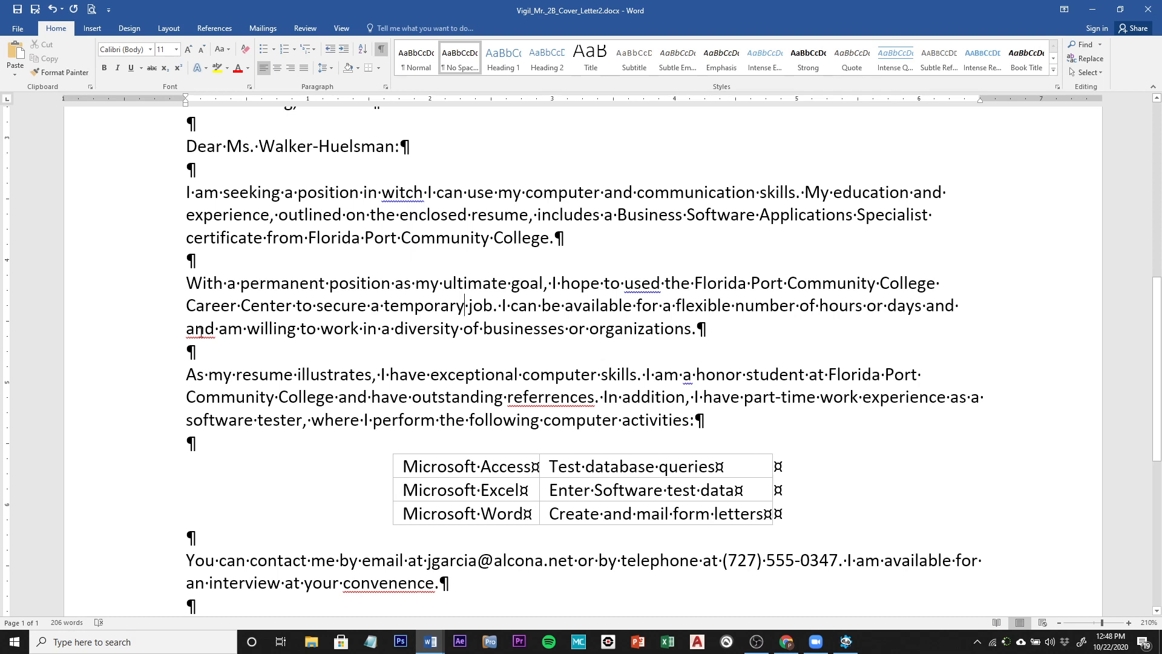
{"action": "right_click", "coordinate": [200, 332]}
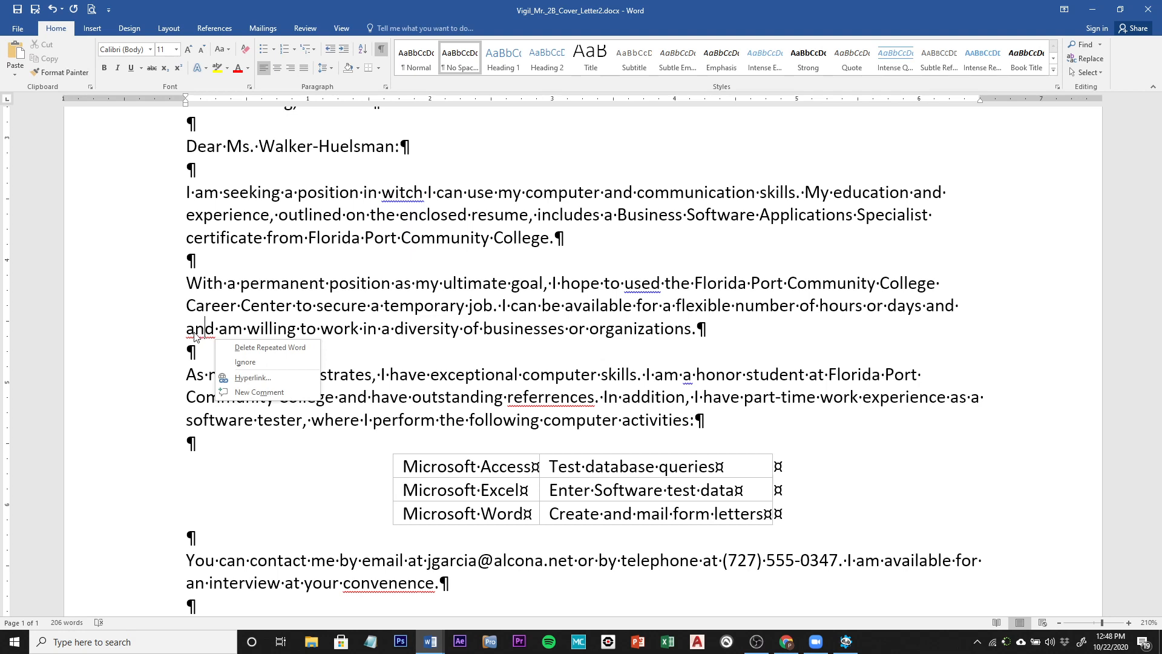
{"action": "left_click", "coordinate": [269, 348]}
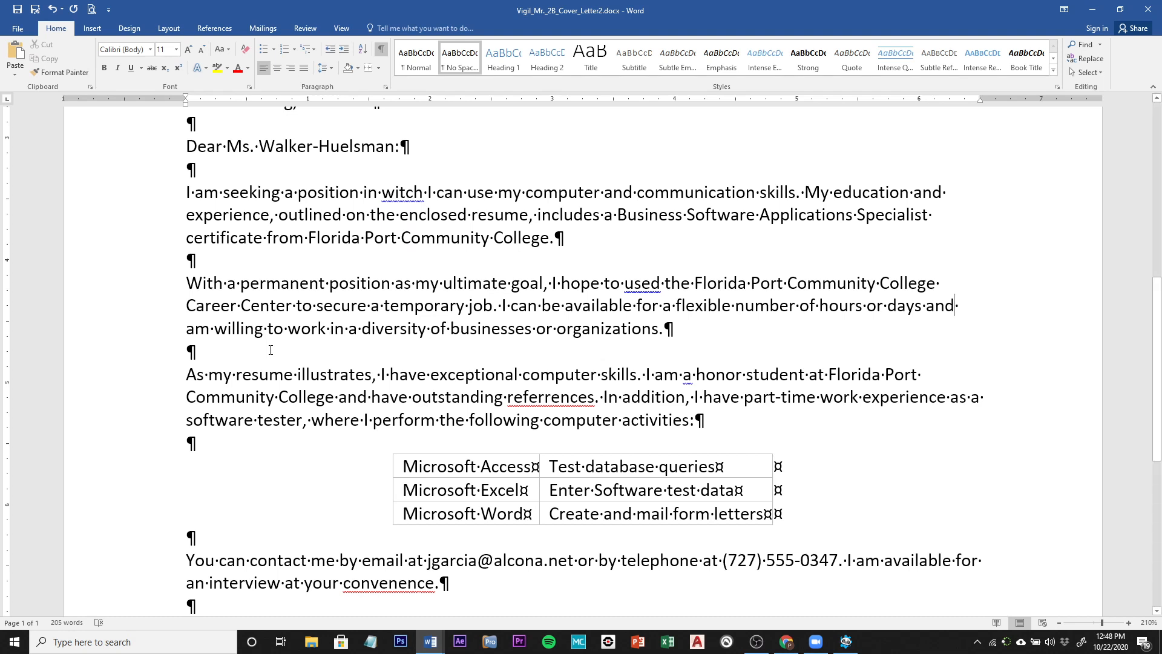
{"action": "scroll", "coordinate": [271, 350], "scroll_direction": "up", "scroll_amount": 8}
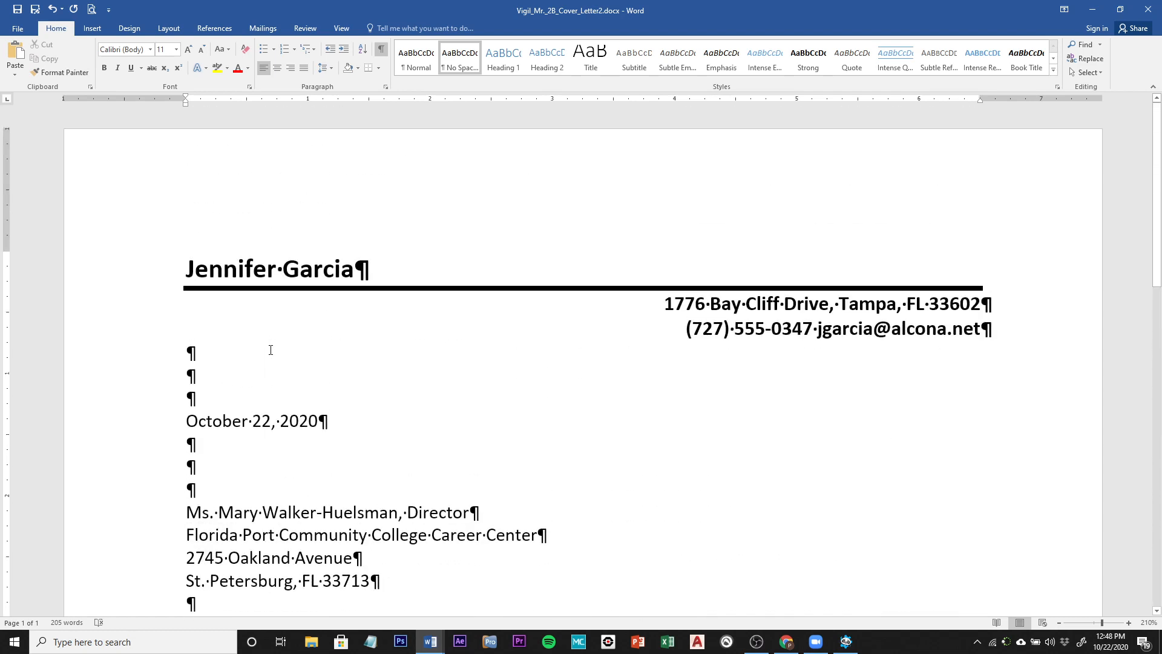
Step: From the top of the letter, run Spelling & Grammar, changing 'witch' to 'which' and 'used' to 'use'
{"action": "left_click", "coordinate": [185, 285]}
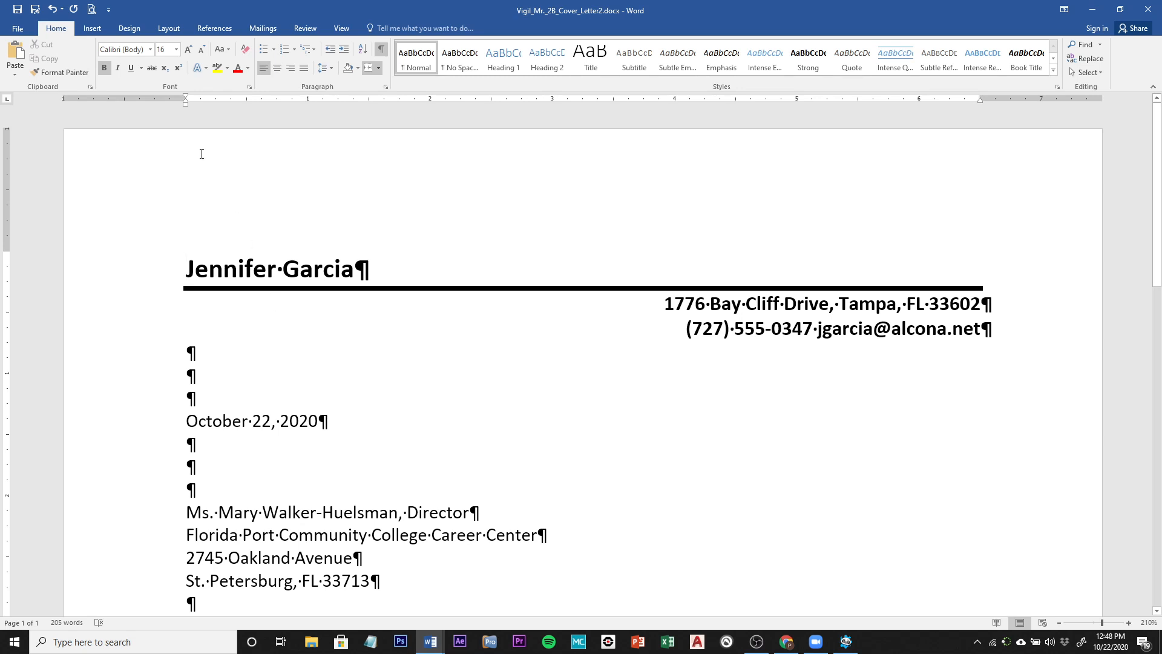
{"action": "left_click", "coordinate": [304, 28]}
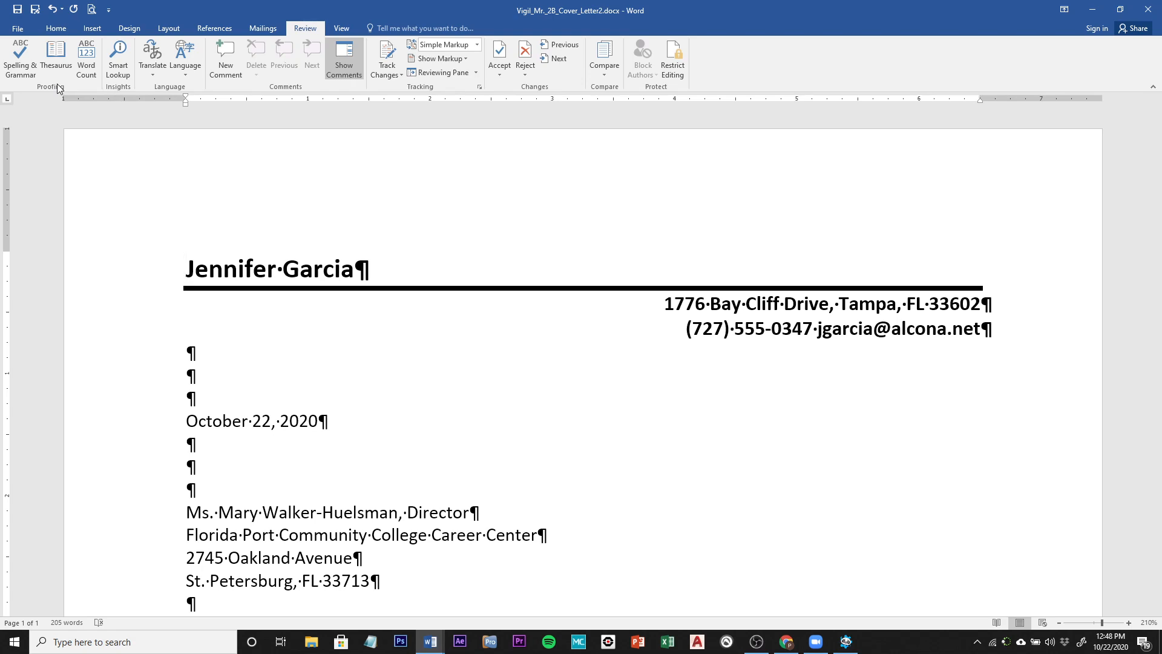
{"action": "left_click", "coordinate": [19, 55]}
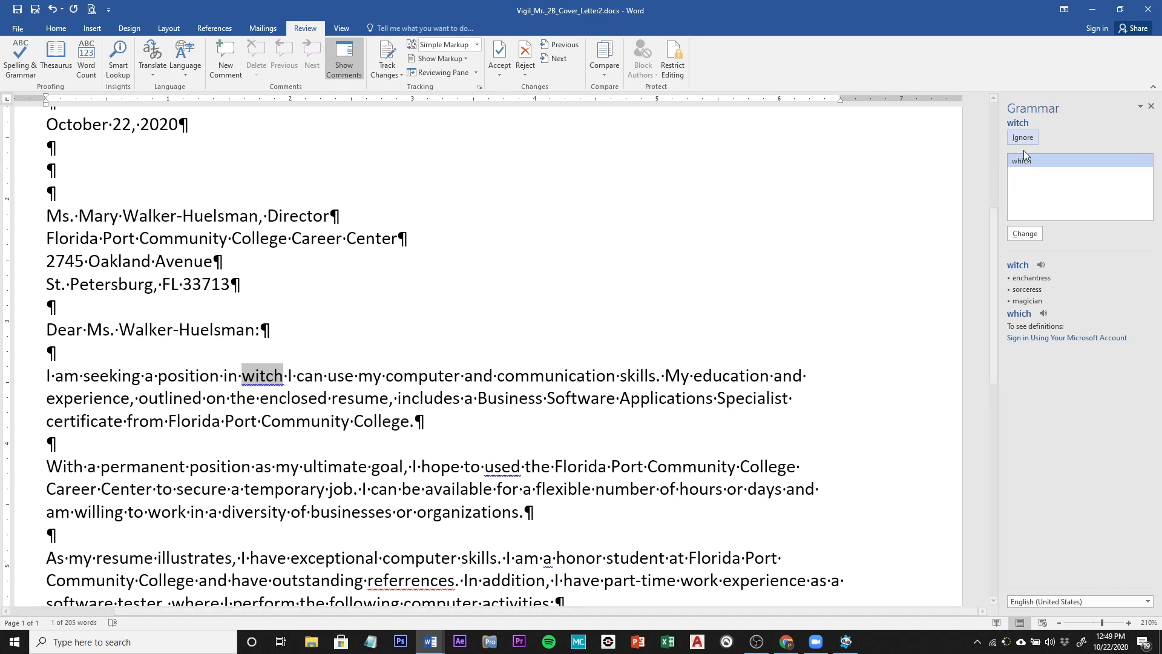
{"action": "left_click", "coordinate": [1023, 233]}
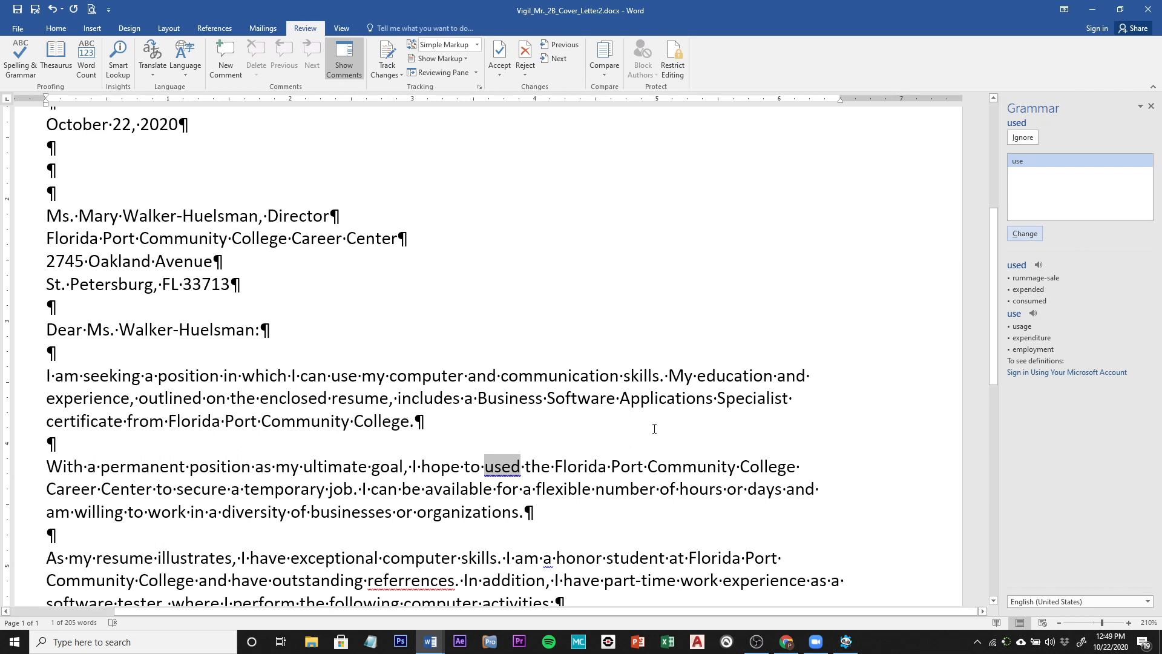
{"action": "left_click", "coordinate": [1024, 233]}
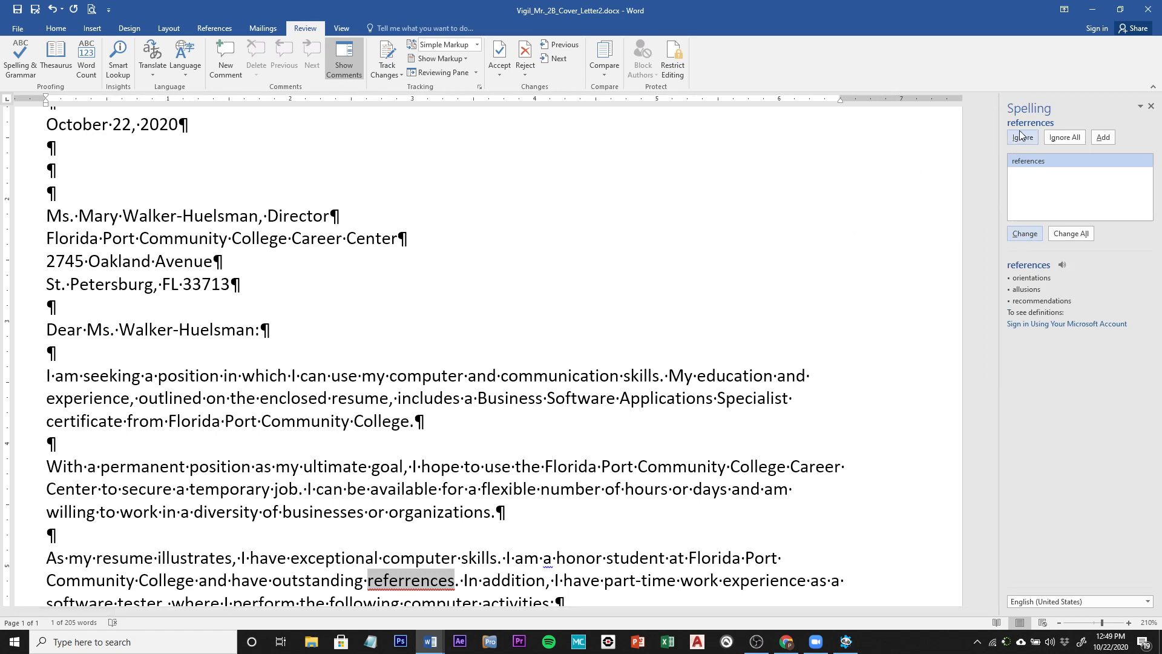
Step: Fix 'referrences' to 'references', 'a honor' to 'an honor', 'convenence' to 'convenience', and dismiss the completion message
{"action": "left_click", "coordinate": [1026, 235]}
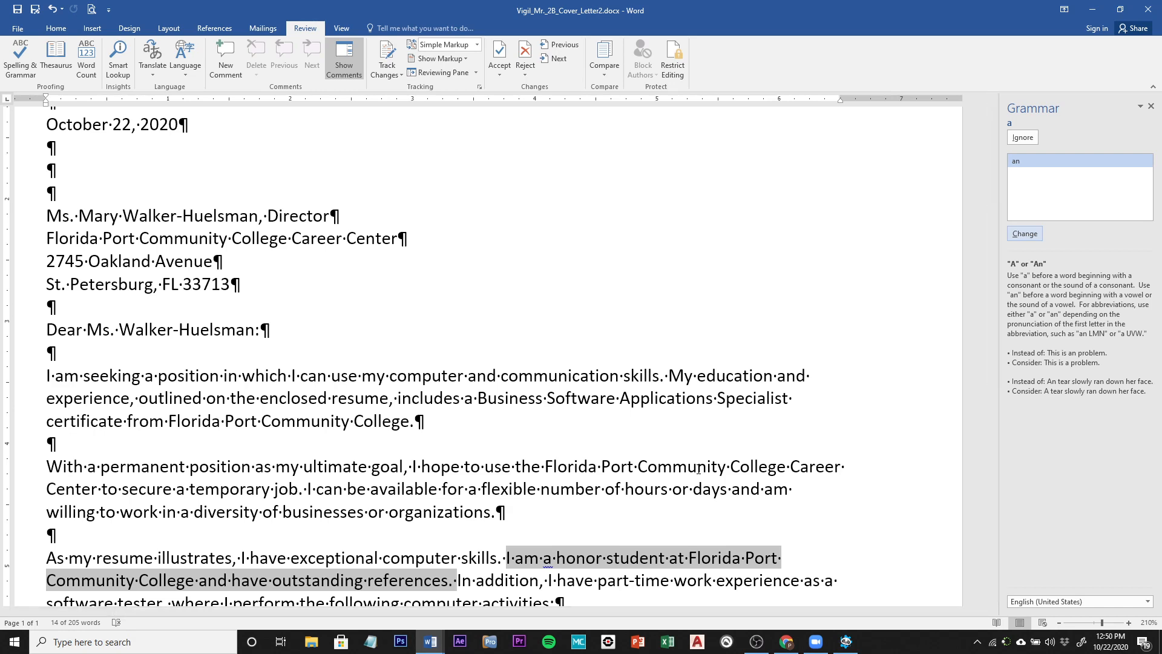
{"action": "scroll", "coordinate": [697, 470], "scroll_direction": "down", "scroll_amount": 3}
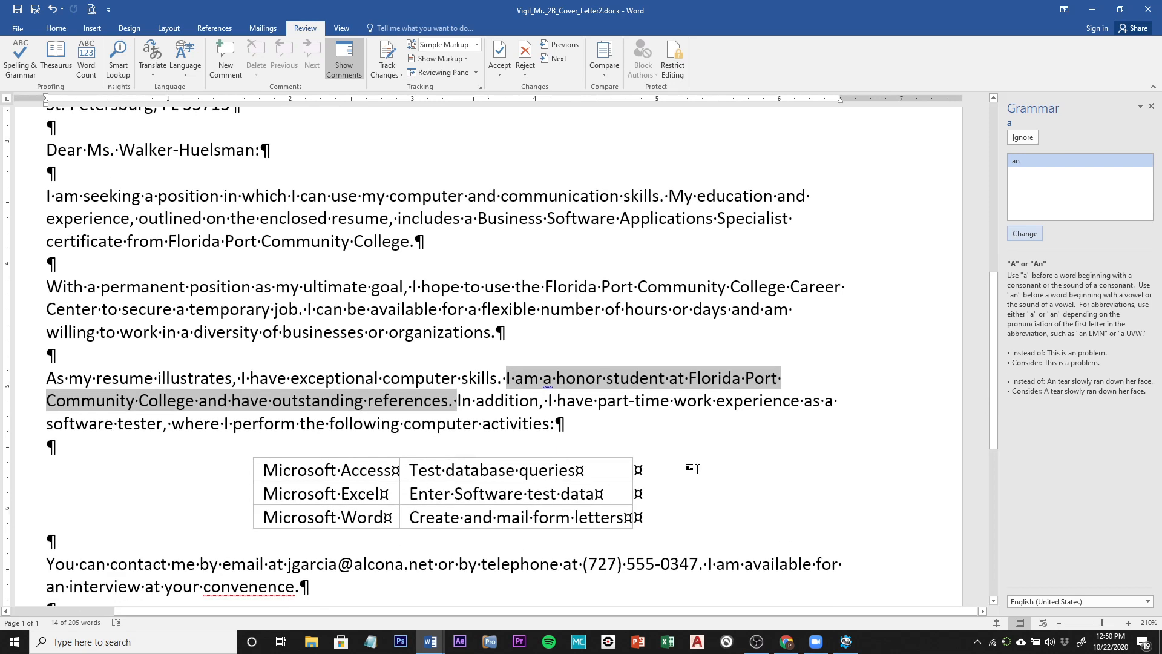
{"action": "scroll", "coordinate": [696, 469], "scroll_direction": "down", "scroll_amount": 2}
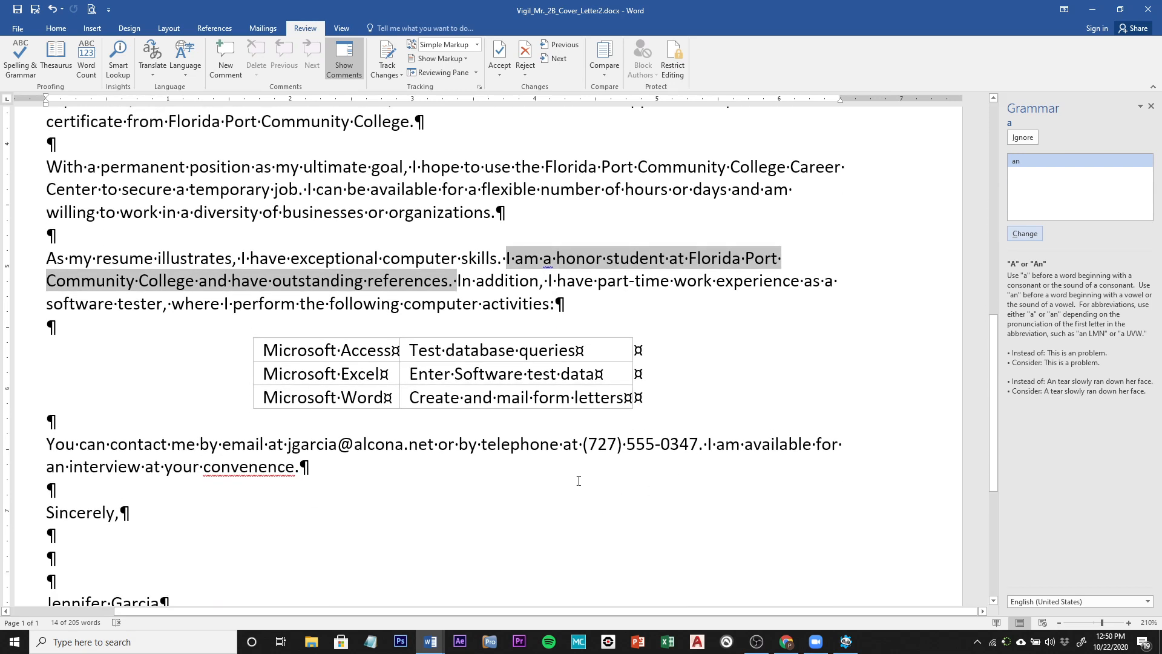
{"action": "left_click", "coordinate": [1026, 235]}
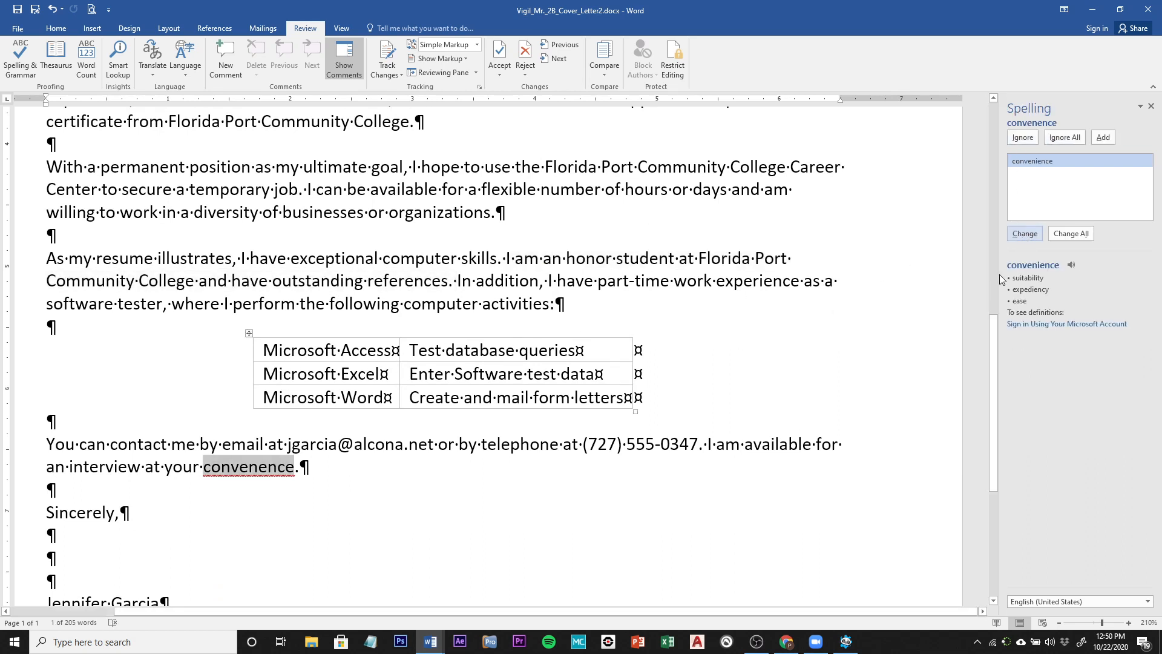
{"action": "left_click", "coordinate": [1028, 235]}
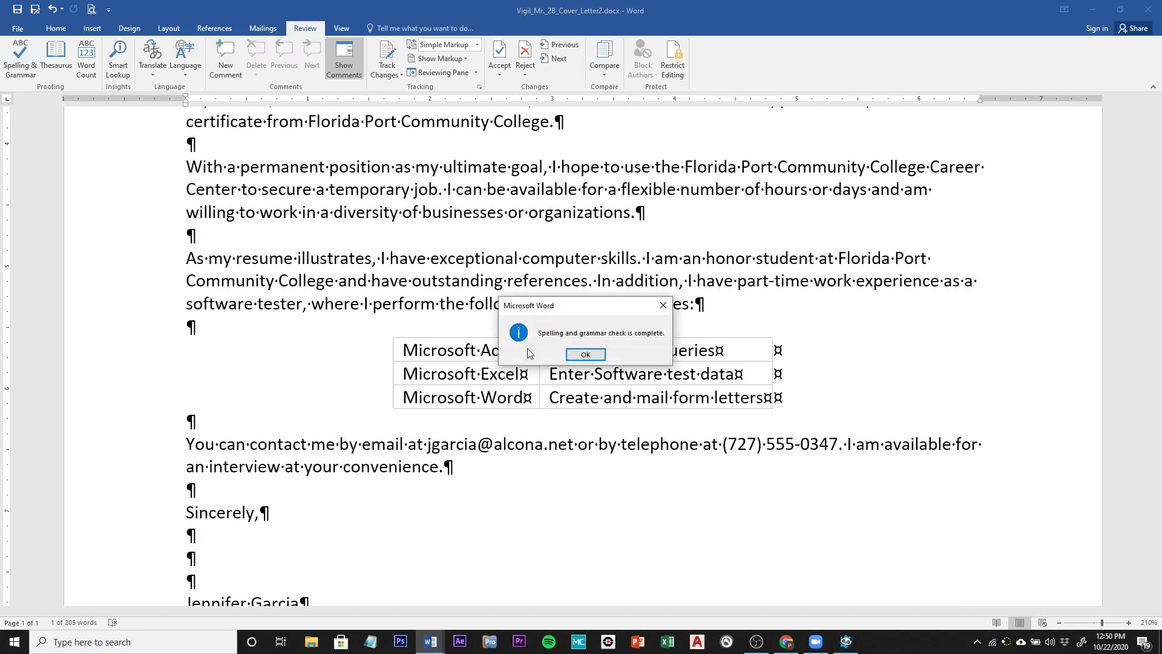
{"action": "left_click", "coordinate": [605, 358]}
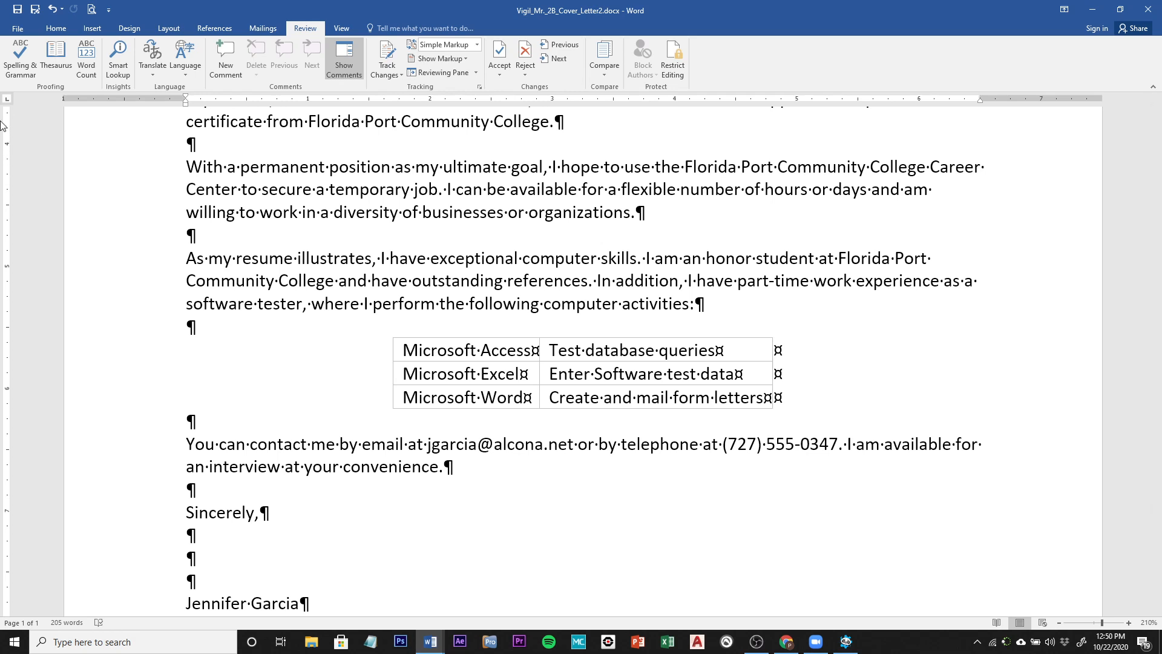
Step: View the one-page letter in Print preview and save the _2B_Cover_Letter2.docx file
{"action": "left_click", "coordinate": [17, 30]}
{"action": "left_click", "coordinate": [23, 174]}
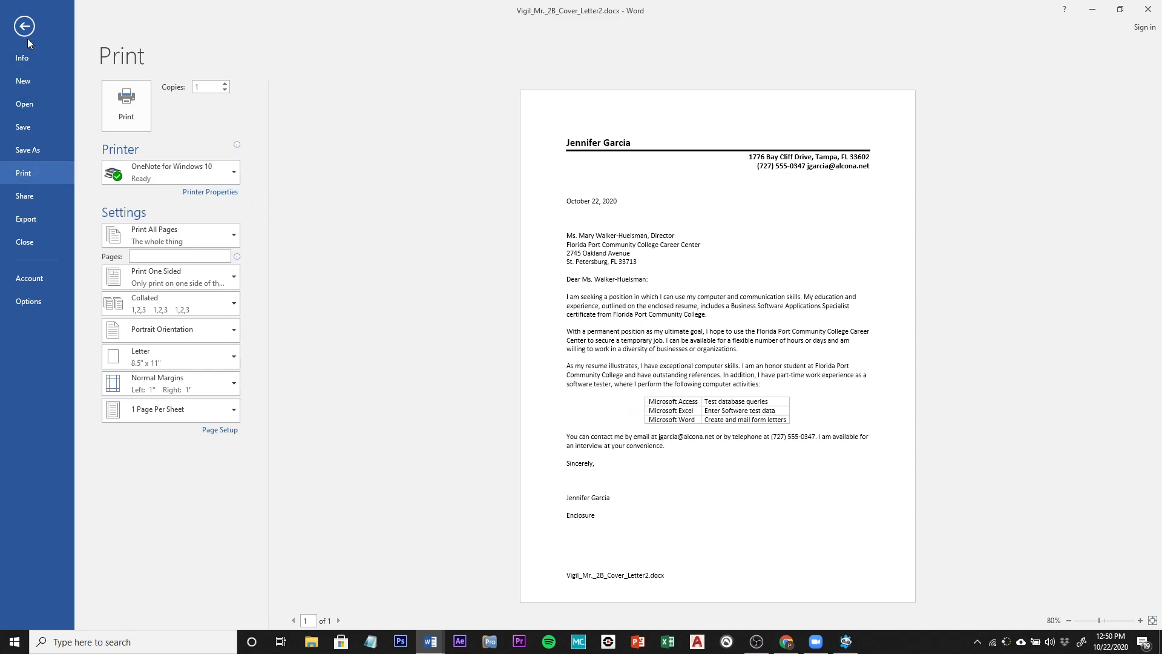
{"action": "left_click", "coordinate": [24, 128]}
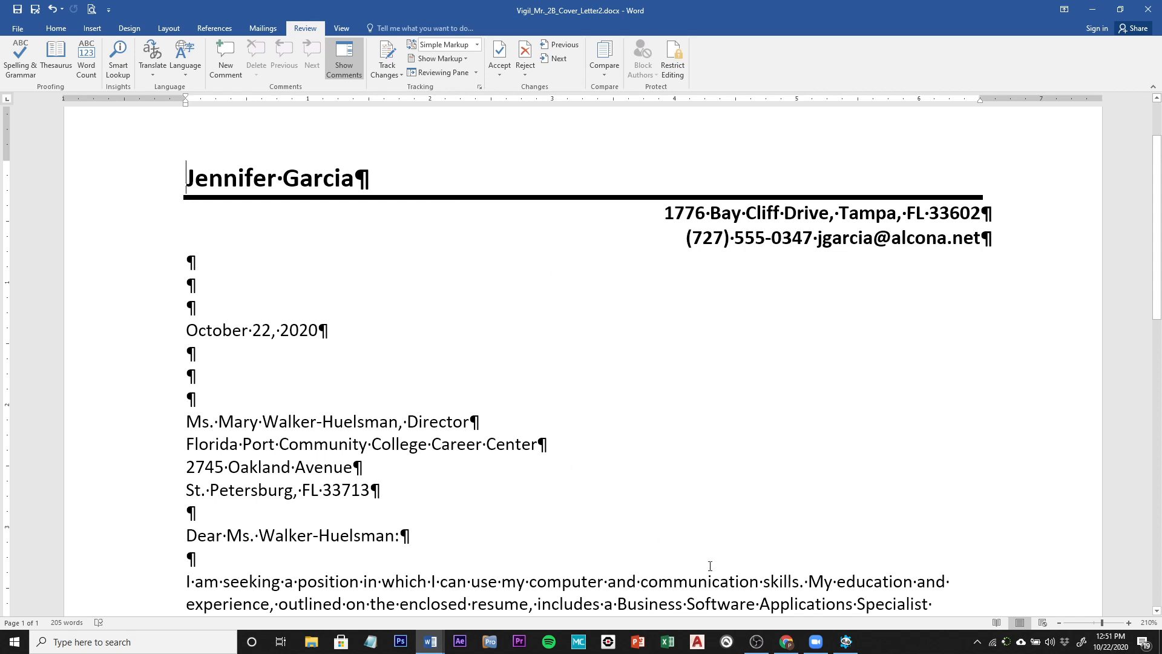
{"action": "left_click", "coordinate": [757, 643]}
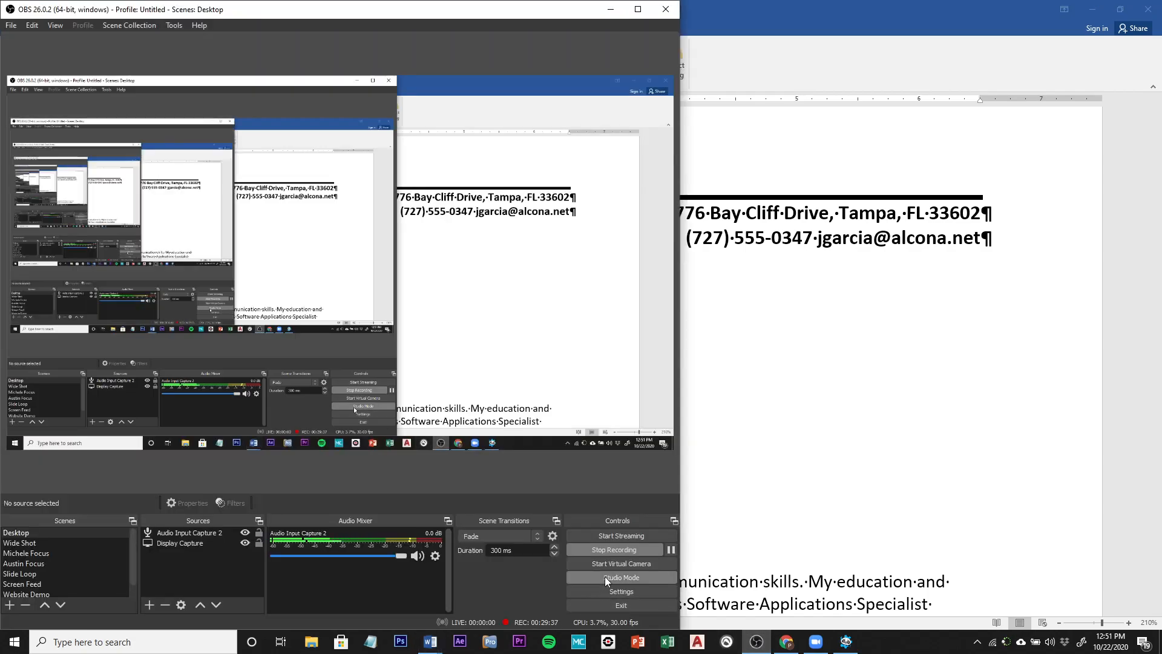